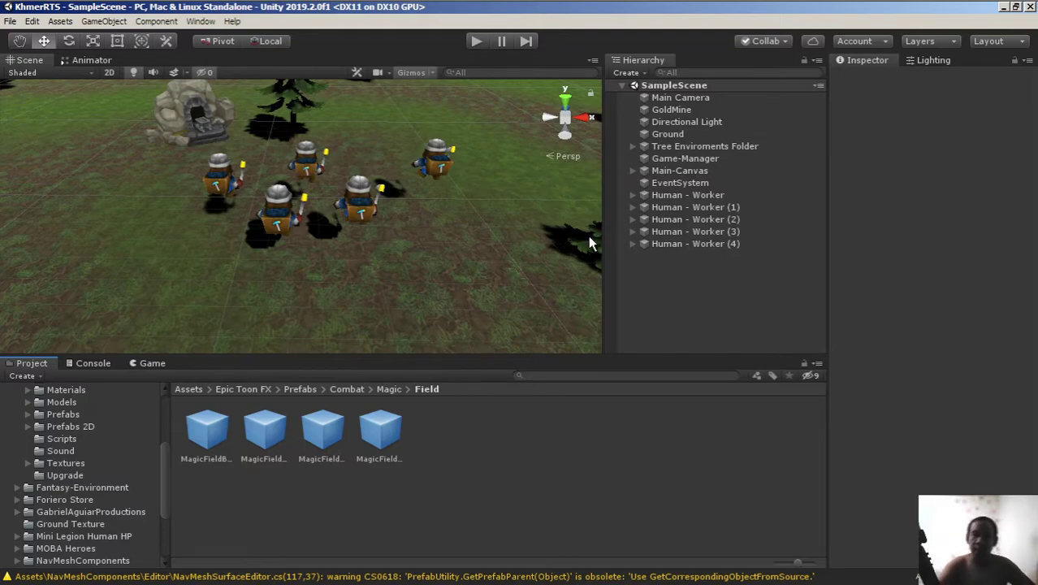
Select the duplicate workers Human - Worker (1) through (4) and delete them.
click(687, 195)
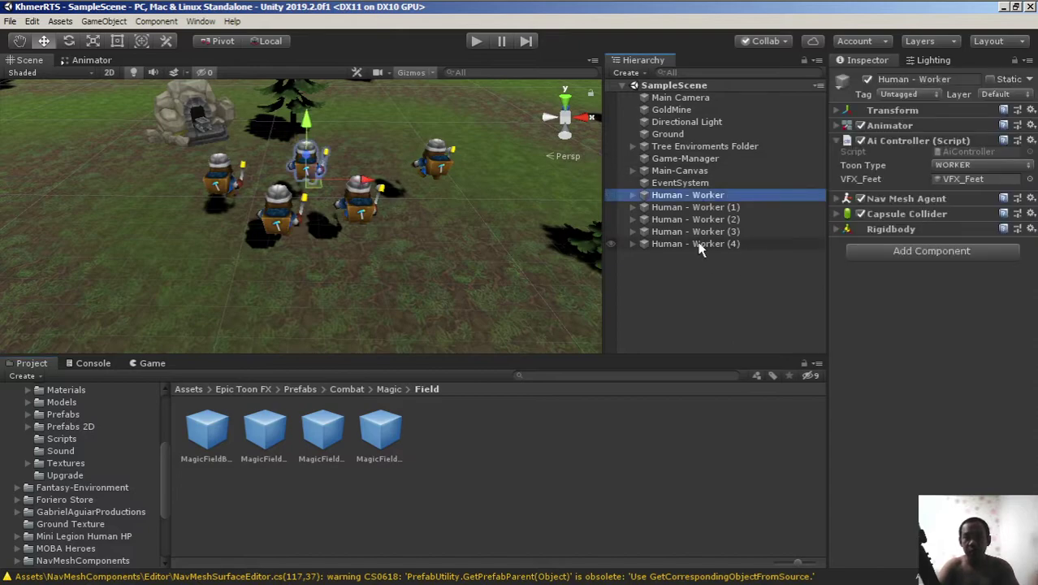
shift+click(693, 244)
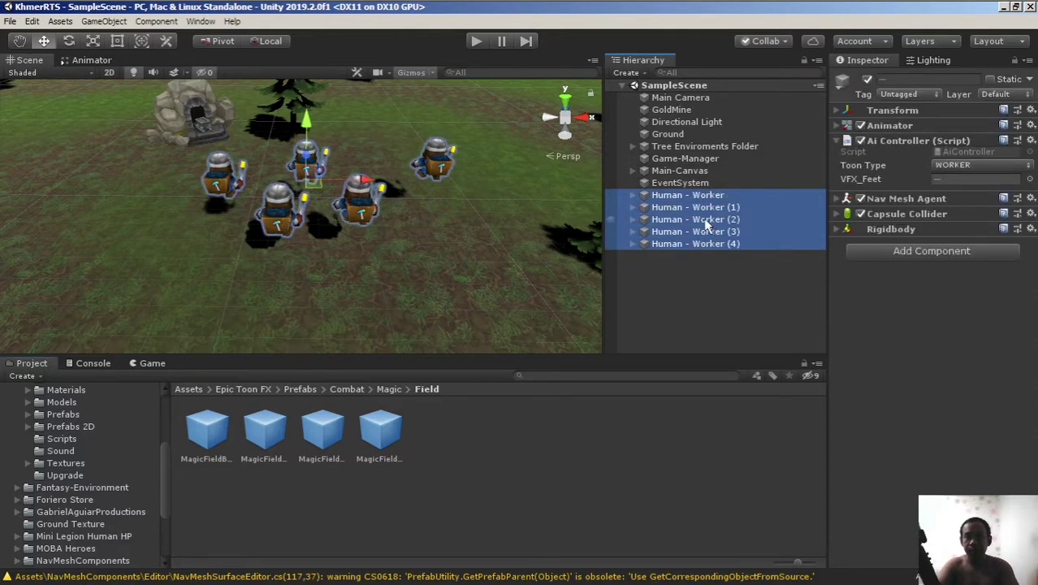
click(690, 207)
shift+click(694, 244)
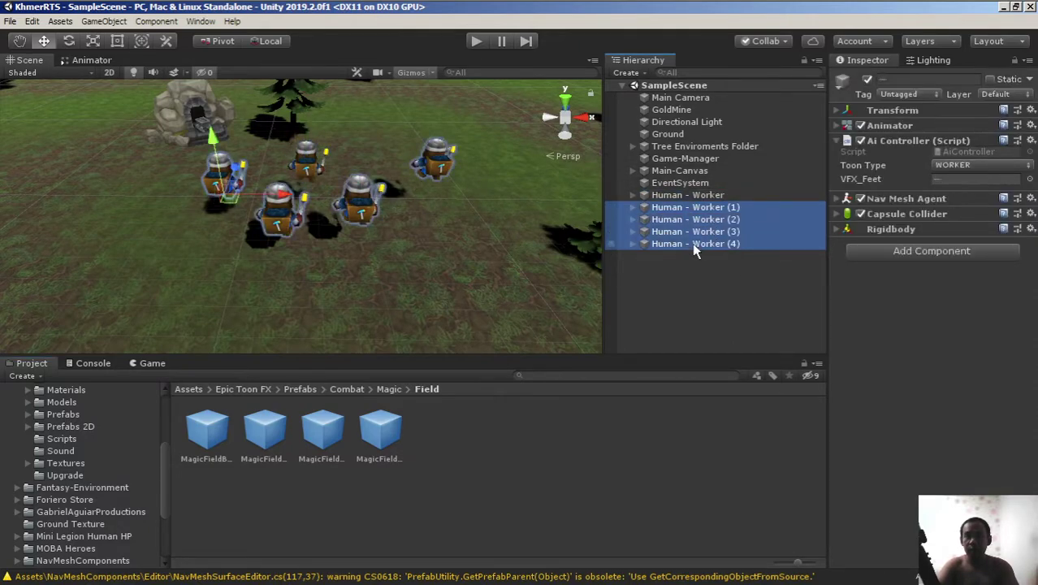
key(Delete)
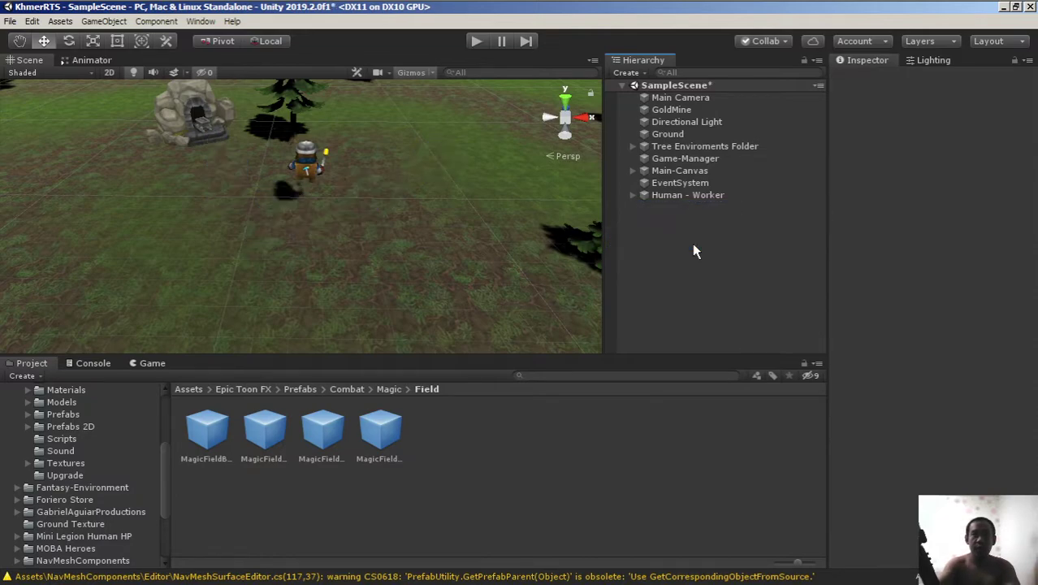
Select the remaining Human - Worker and orbit and zoom the Scene view around it.
click(682, 196)
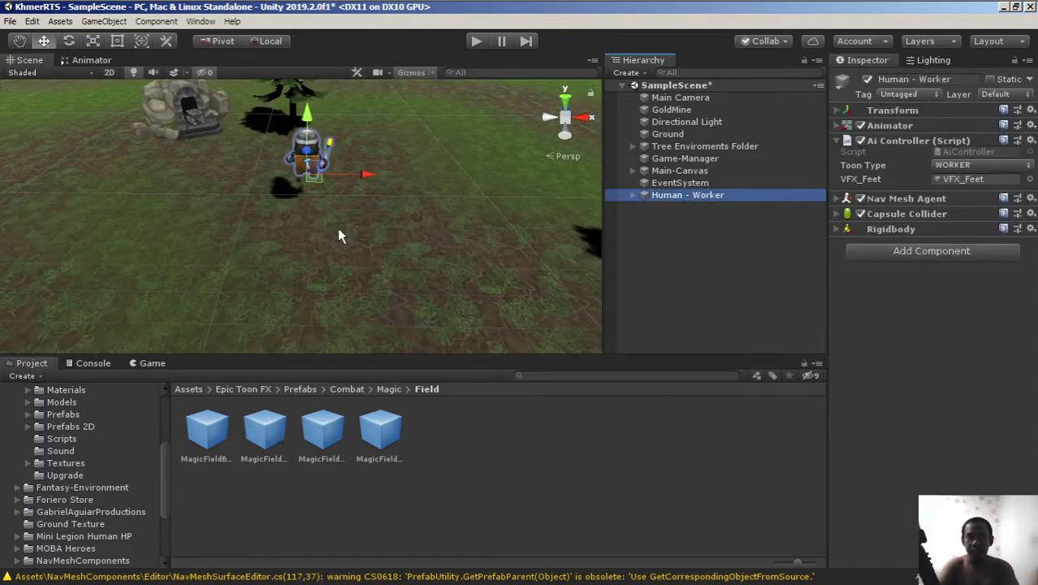
scroll(337, 229, up, 5)
mouse_move(317, 241)
alt+mouse_down()
mouse_move(206, 243)
mouse_move(285, 234)
alt+mouse_up()
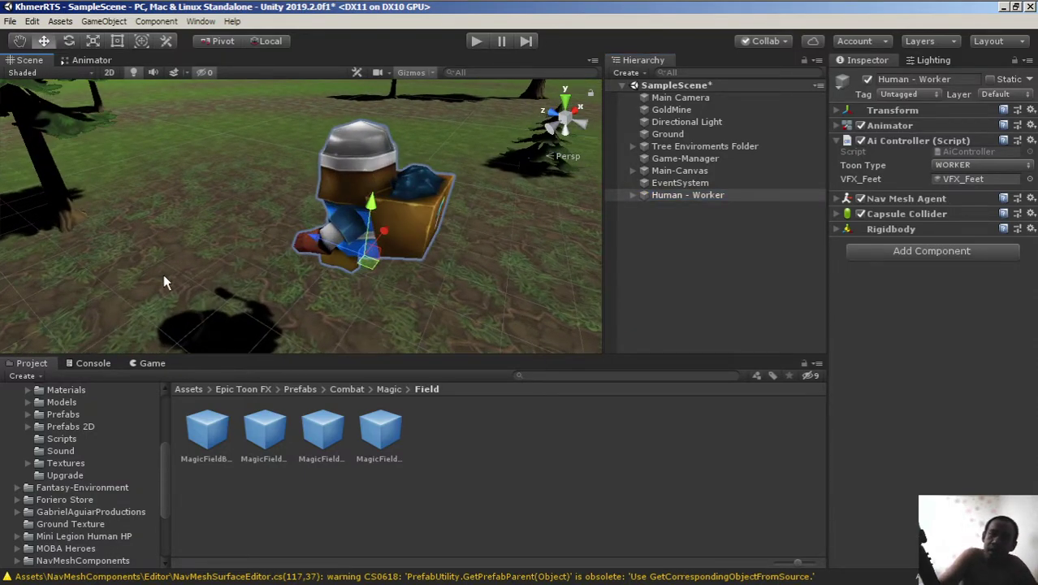
scroll(375, 263, down, 2)
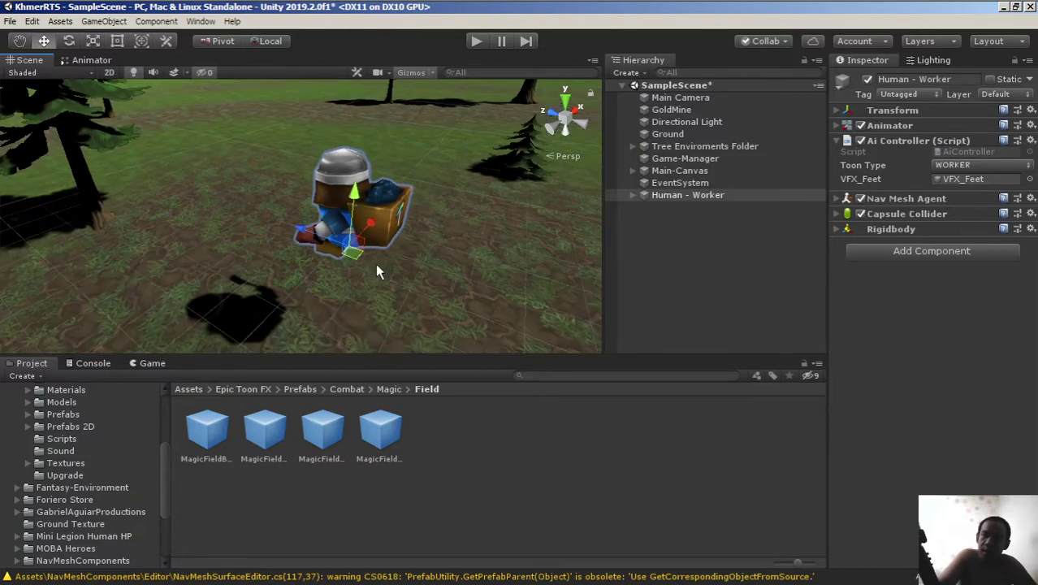
scroll(379, 261, down, 1)
scroll(381, 259, down, 2)
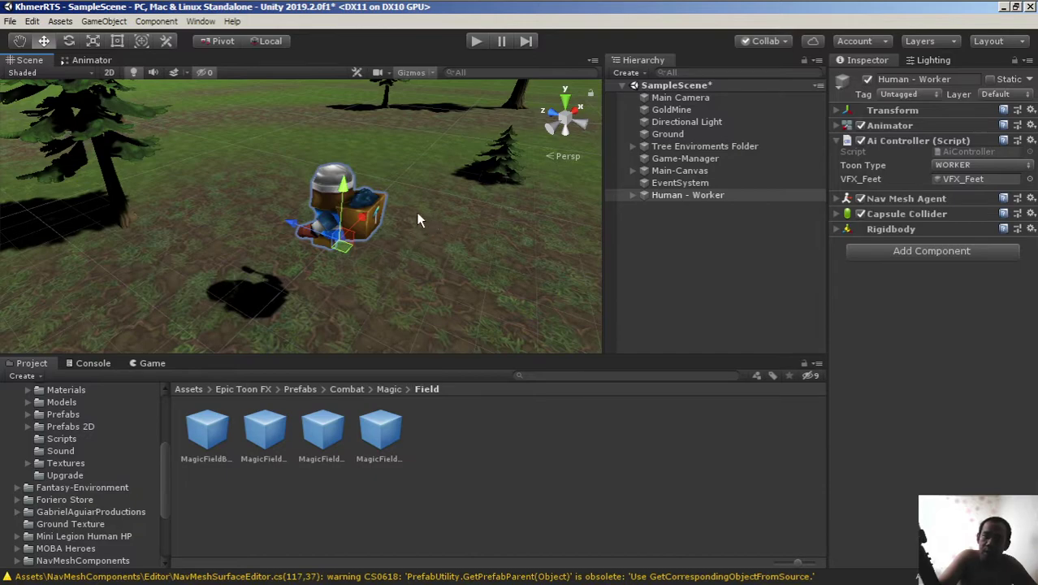
scroll(147, 445, up, 4)
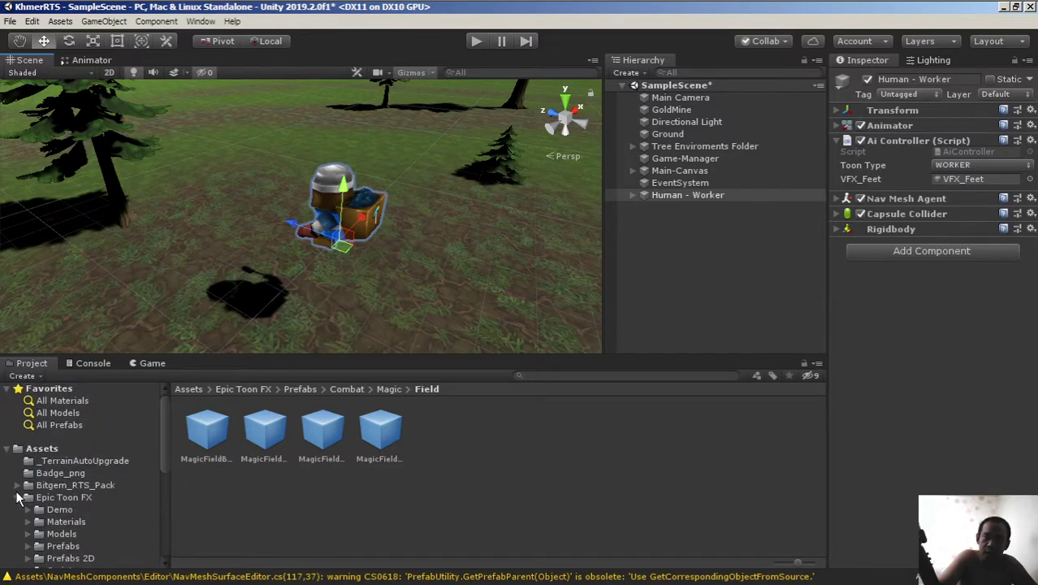
Browse Assets > Fantasy-Environment > Prefabs and open the Props folder.
click(17, 497)
click(81, 449)
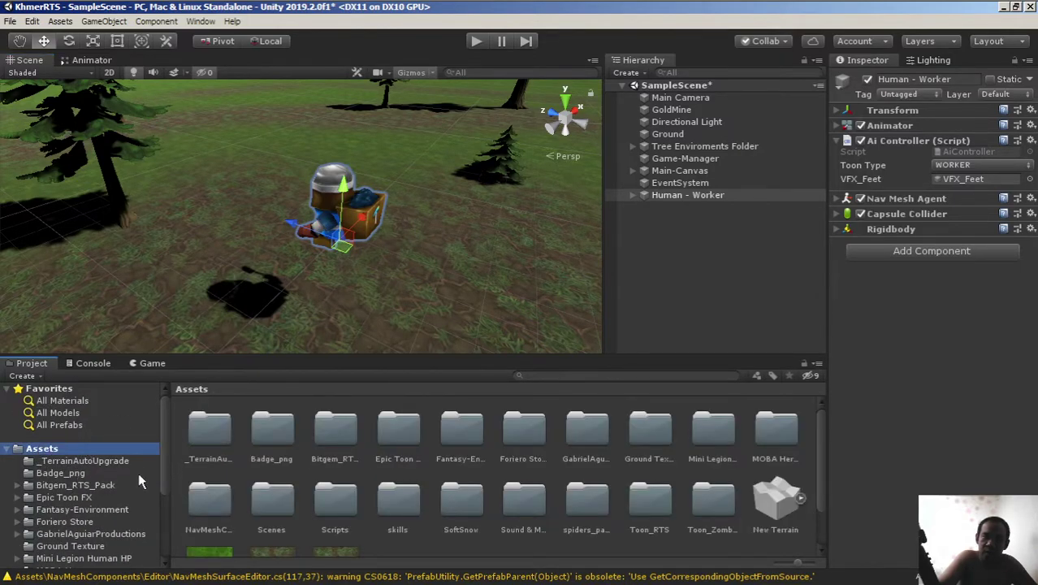
scroll(136, 479, down, 3)
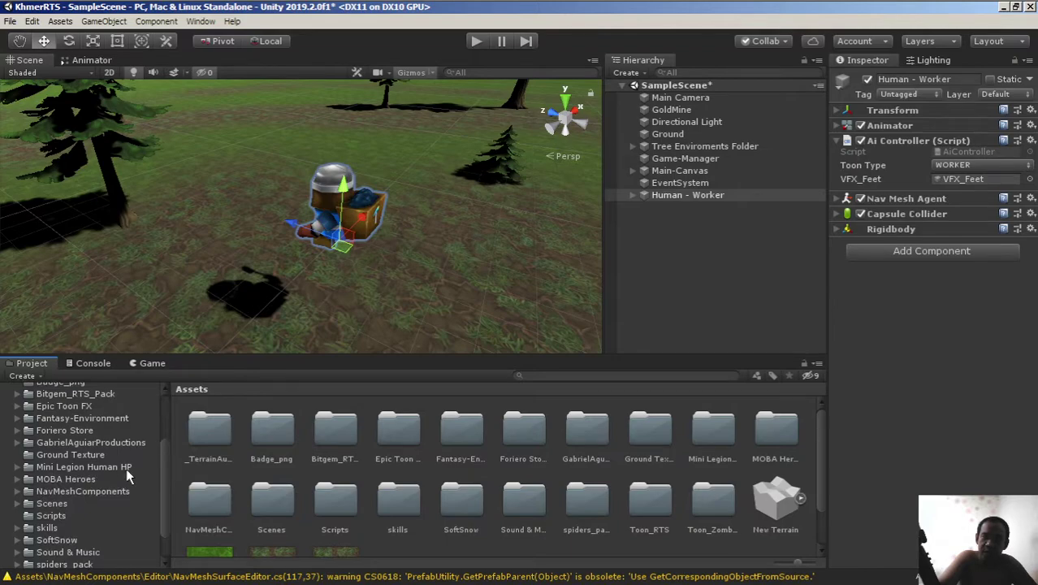
click(59, 420)
click(16, 419)
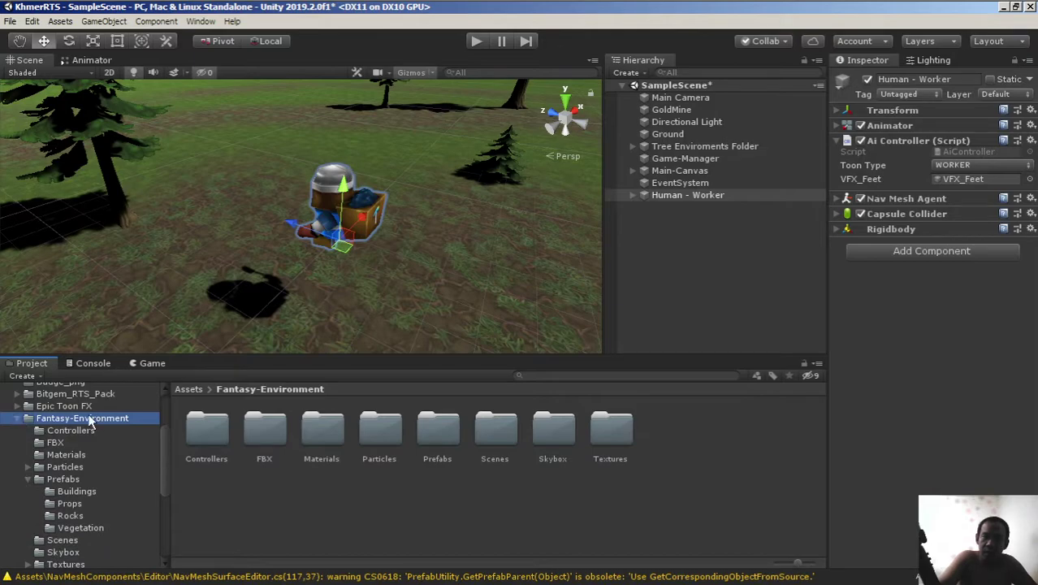
click(50, 479)
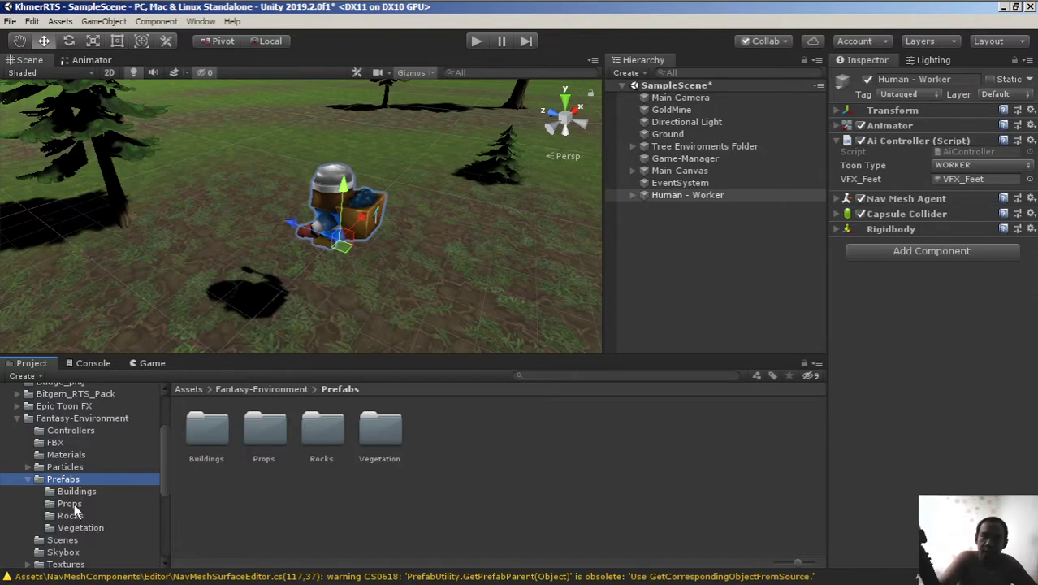
click(71, 503)
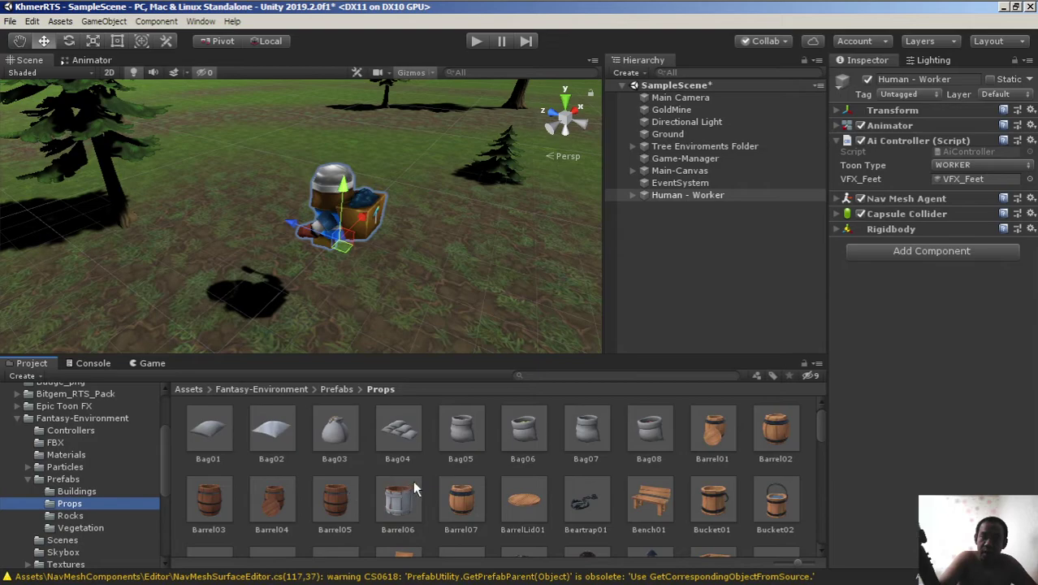
Select Human - Worker, resize the editor panels, and turn the Scene view toward the rock cave.
click(738, 347)
drag(745, 305, 745, 186)
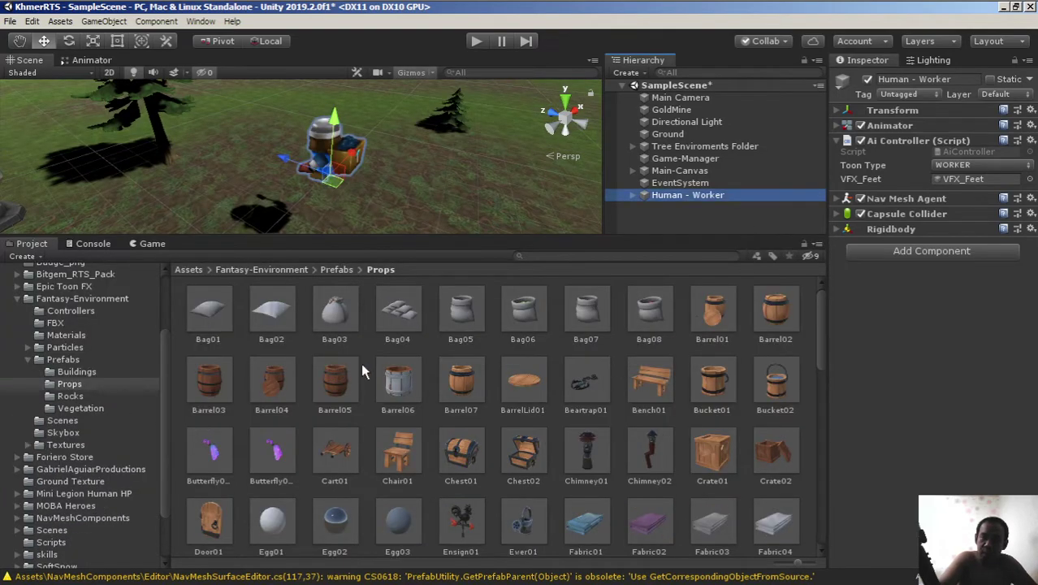
drag(817, 328, 812, 520)
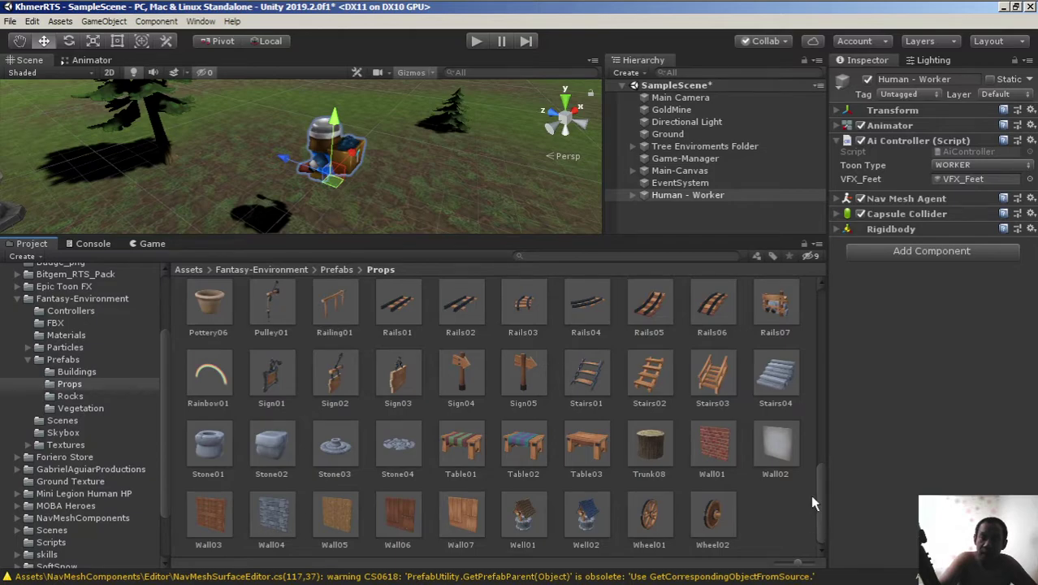
drag(815, 532, 839, 323)
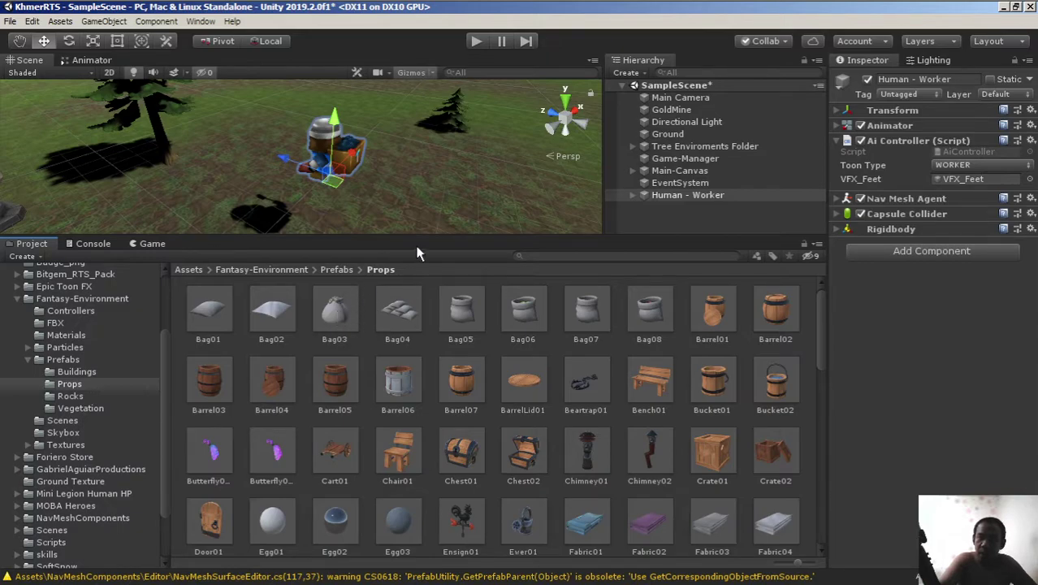
drag(436, 239, 422, 332)
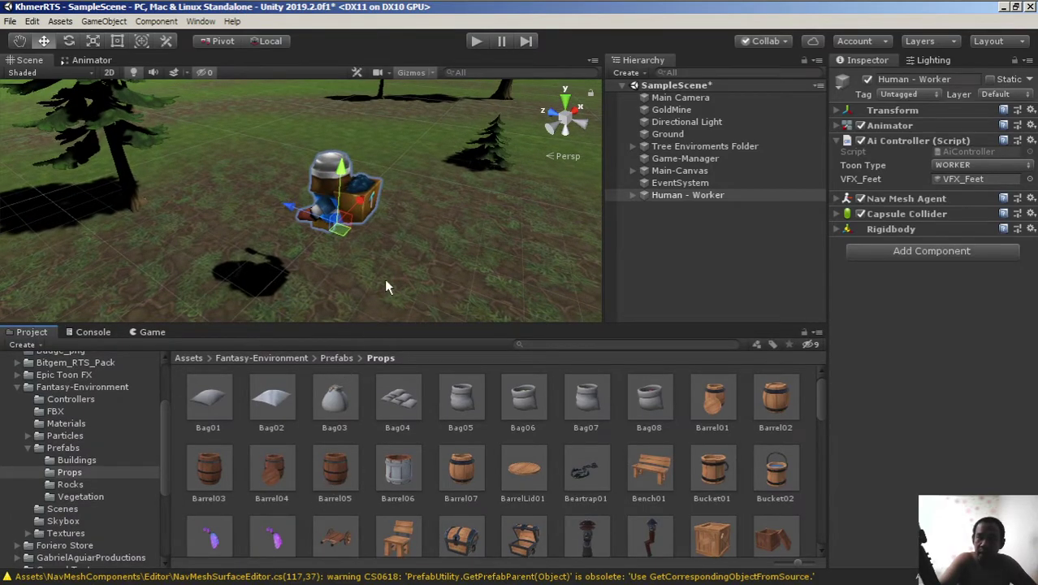
right_drag(386, 286, 138, 185)
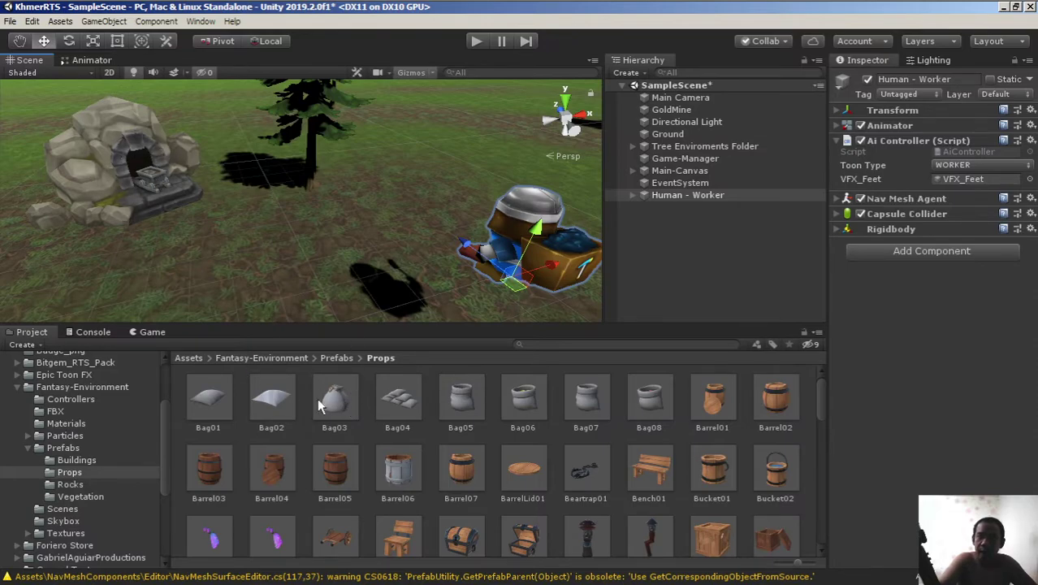
Frame the worker and drop a Bag03 sack prefab onto the ground beside it.
key(f)
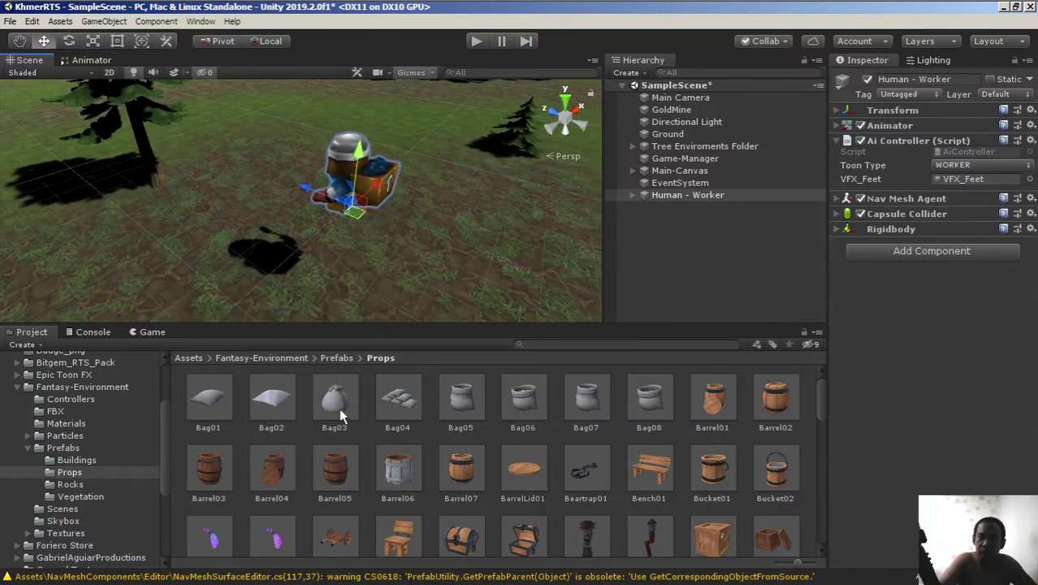
drag(339, 408, 256, 291)
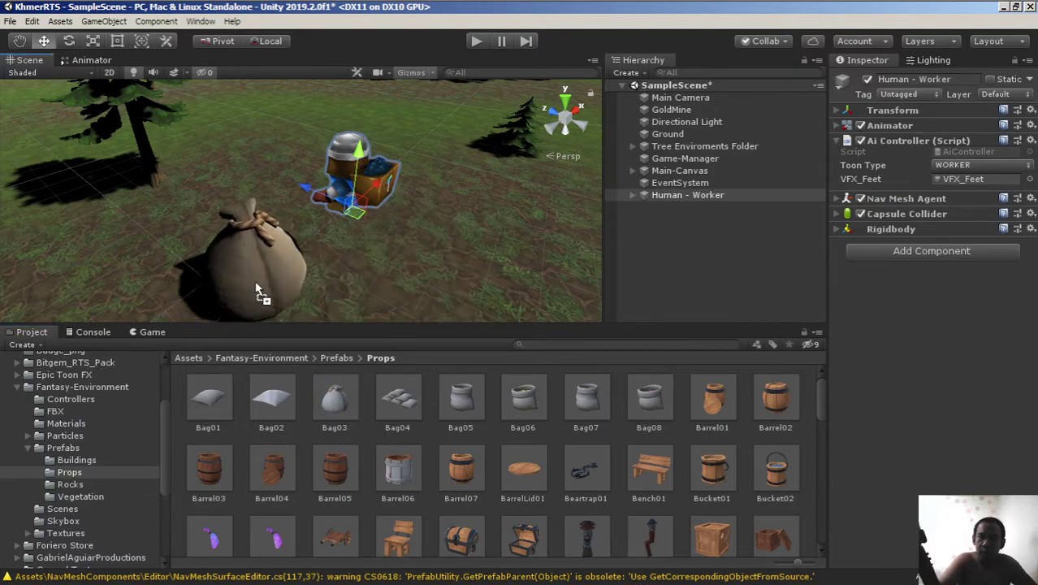
drag(256, 290, 291, 281)
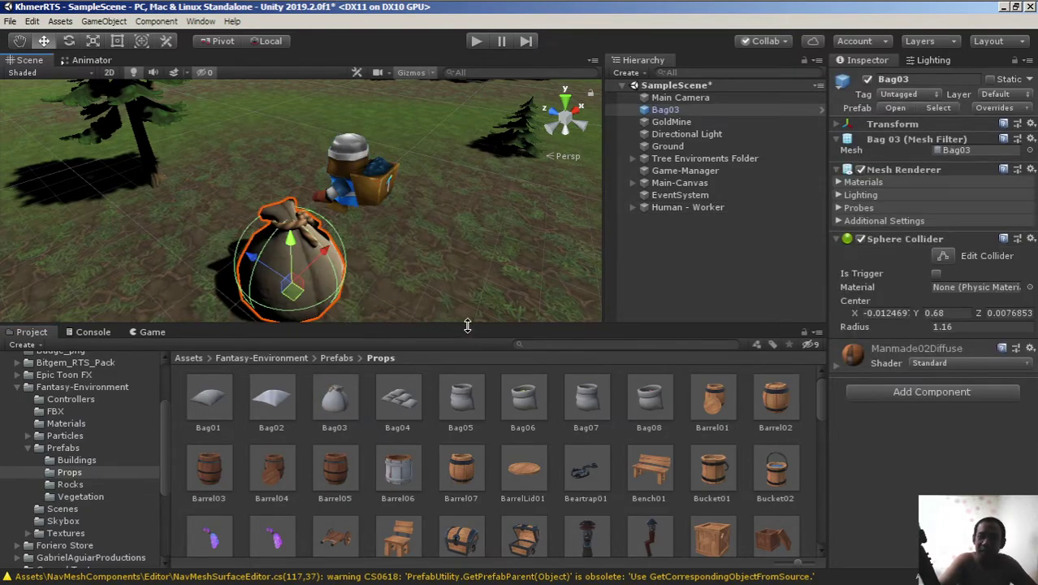
drag(467, 325, 467, 365)
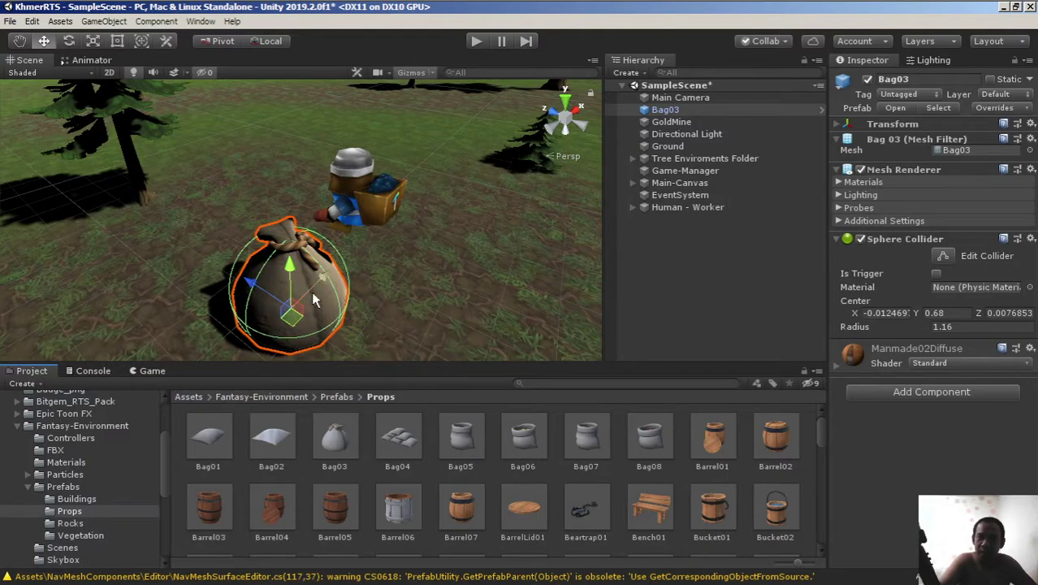
Unpack Bag03 completely, rename it GoldBag, and parent it under Human - Worker.
click(676, 108)
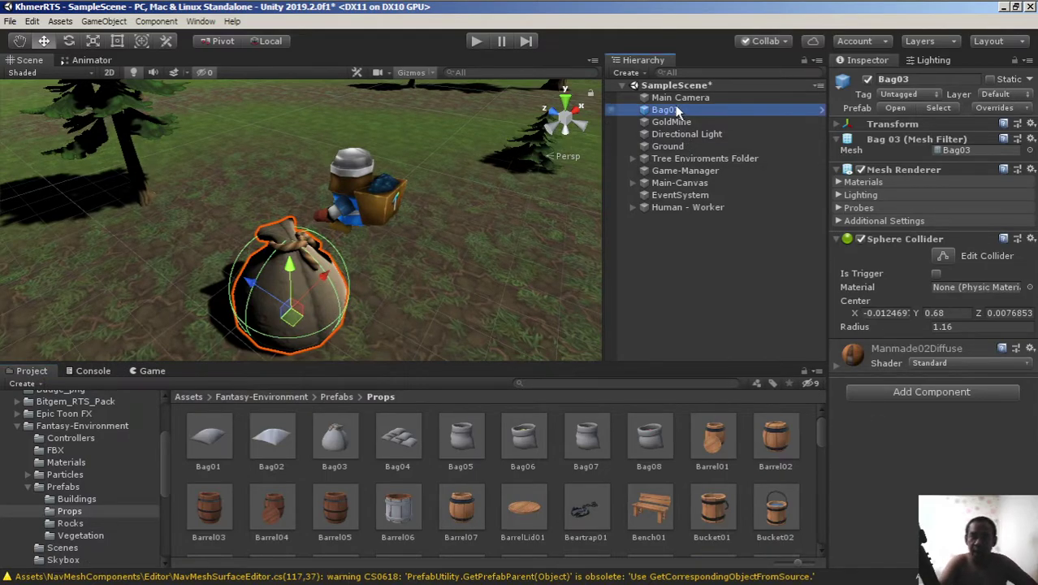
right_click(664, 113)
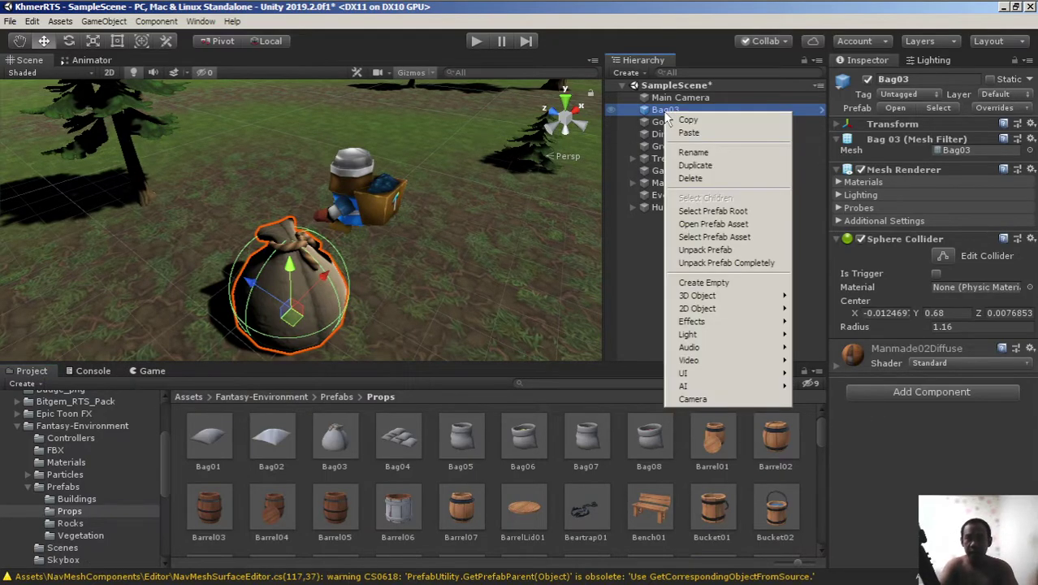
click(730, 265)
key(F2)
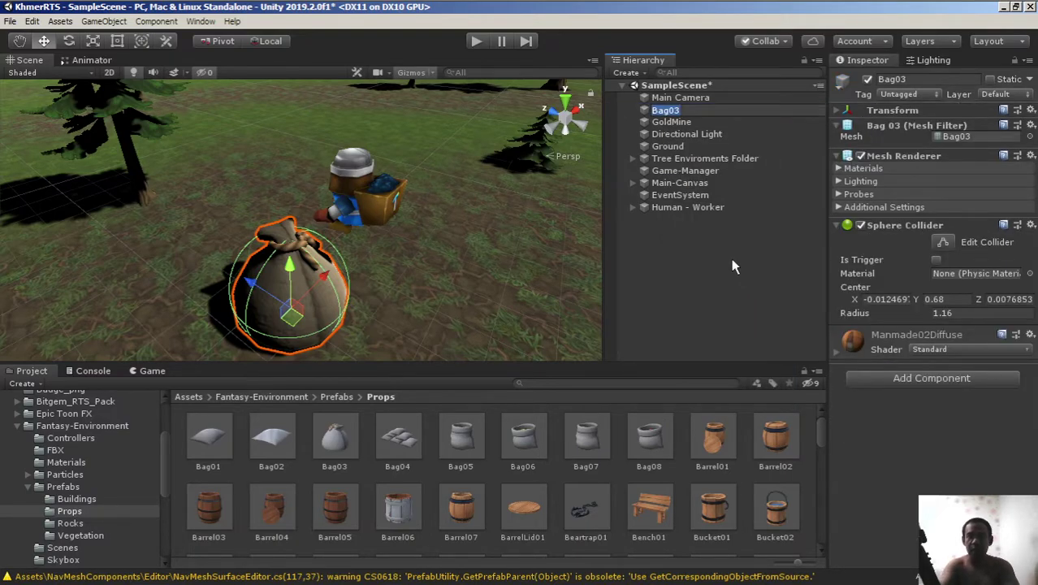
text(Gold)
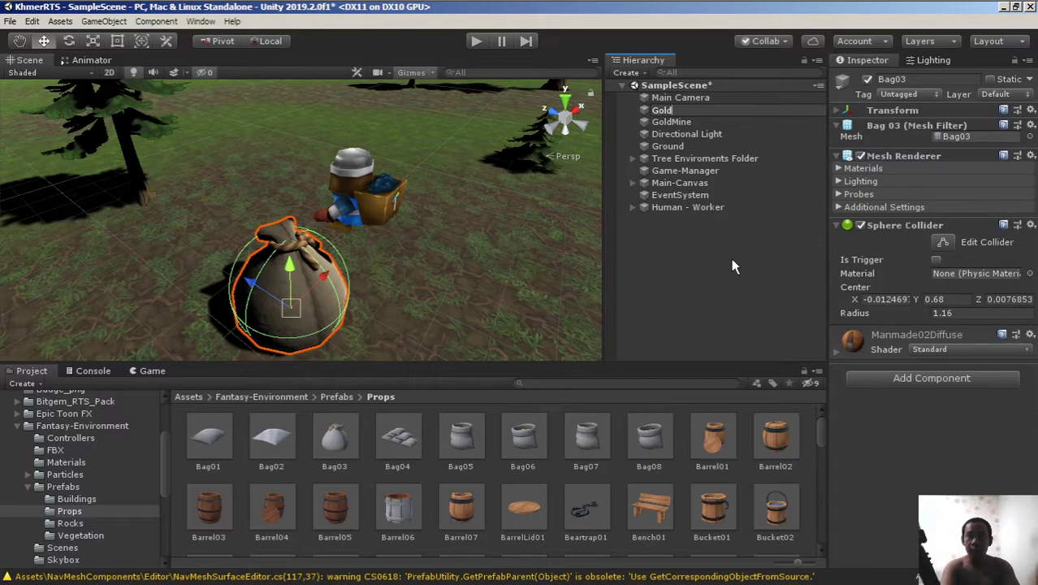
text(Bag)
key(Return)
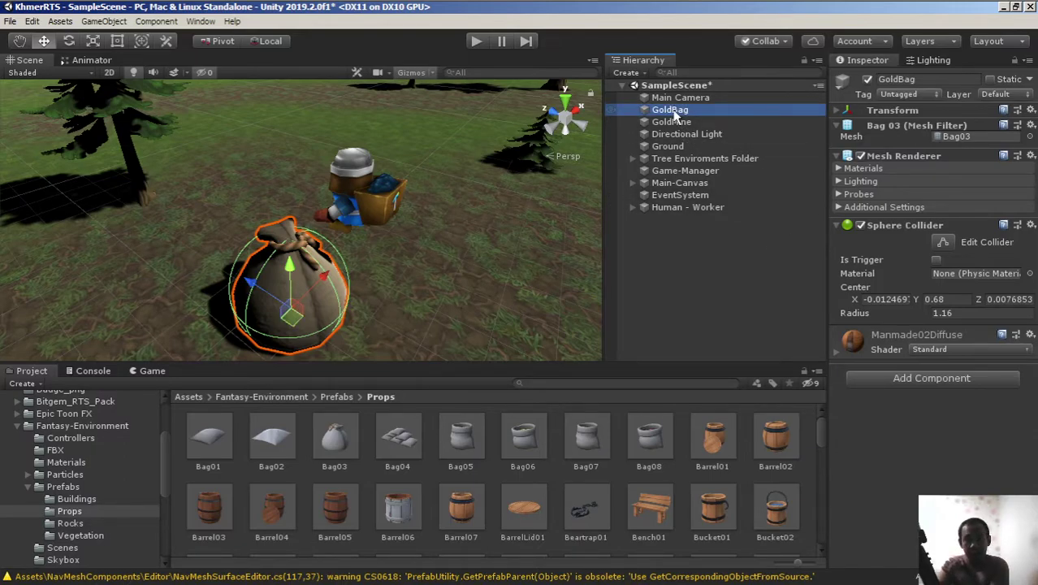
drag(673, 115, 684, 213)
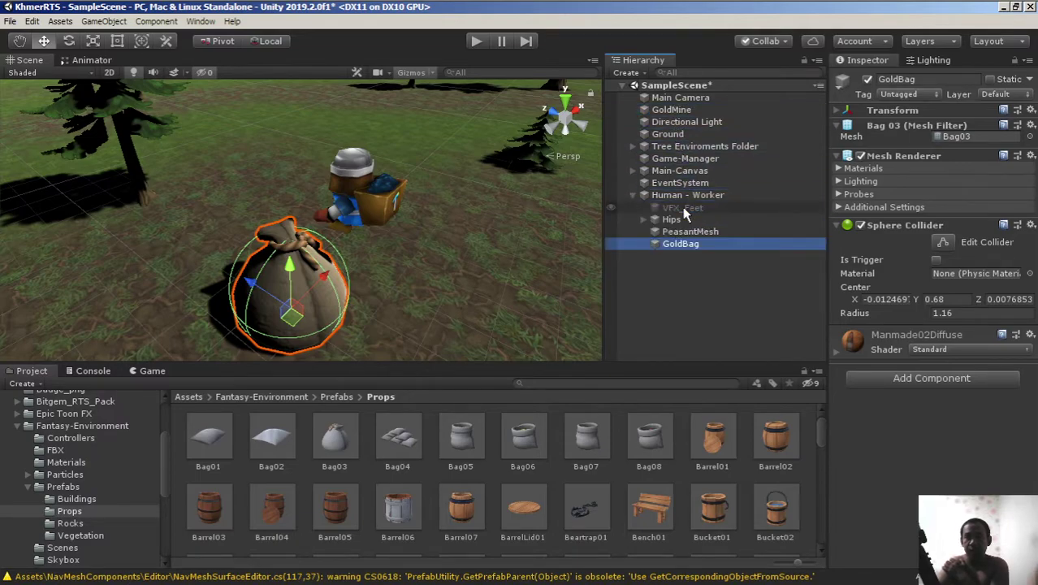
Reset GoldBag's Transform to position 0,0,0, rotation 0, scale 1, then orbit to inspect it.
click(836, 112)
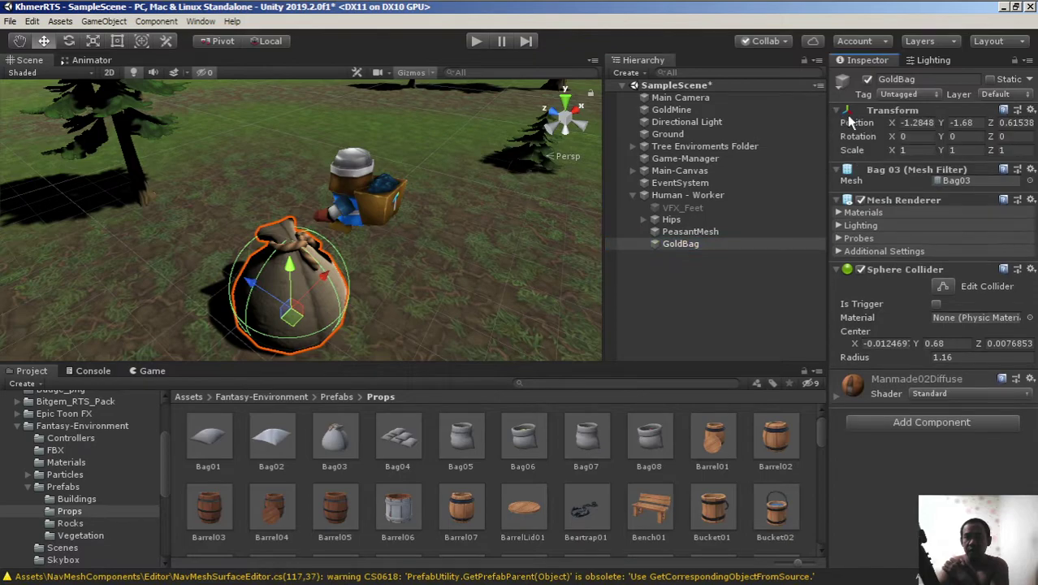
click(1030, 110)
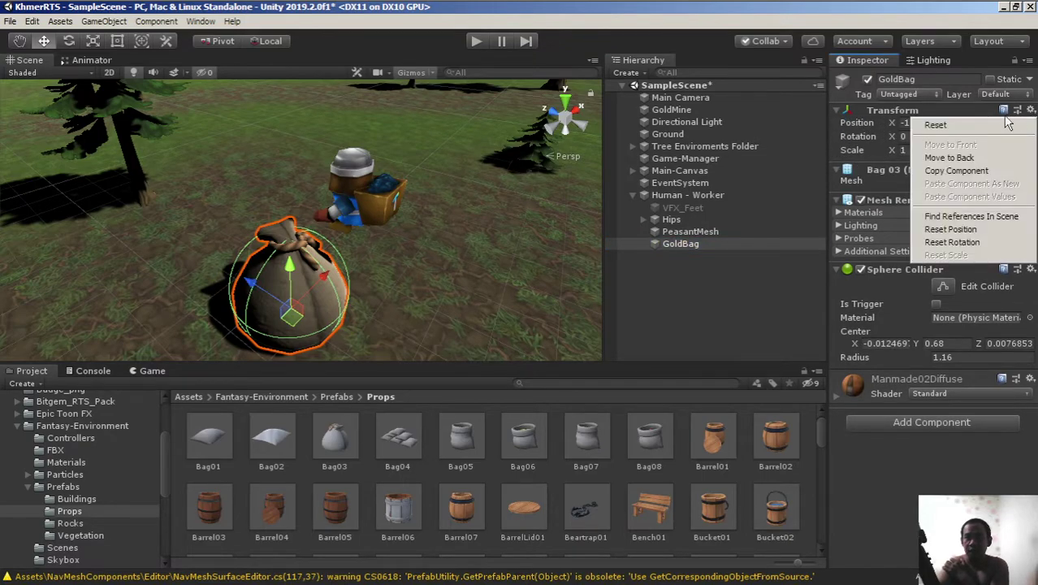
click(938, 125)
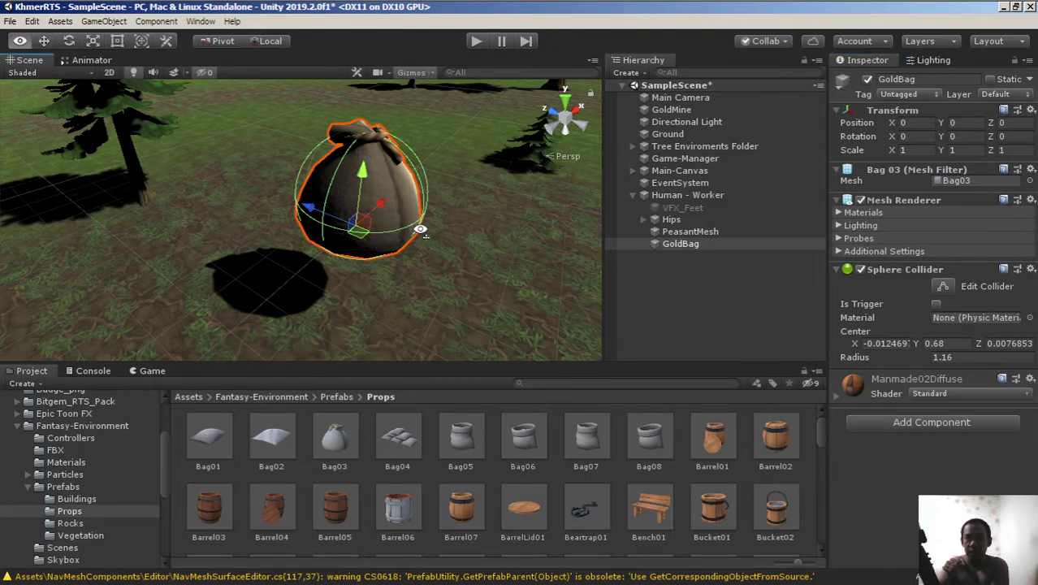
mouse_move(382, 241)
right_down()
mouse_move(496, 217)
mouse_move(354, 218)
right_up()
middle_drag(354, 218, 439, 237)
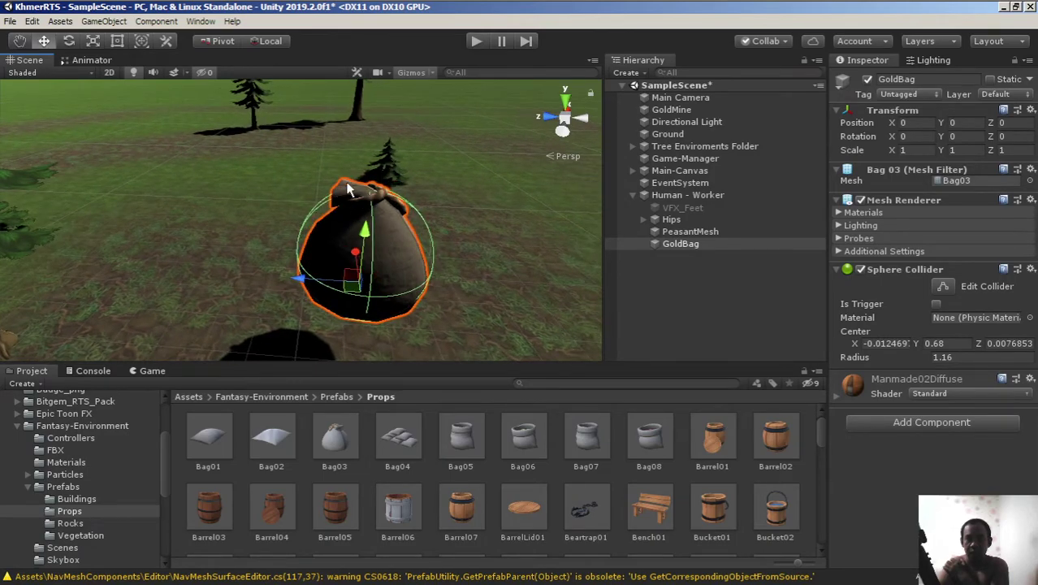
mouse_move(340, 198)
middle_down()
mouse_move(340, 152)
mouse_move(331, 258)
middle_up()
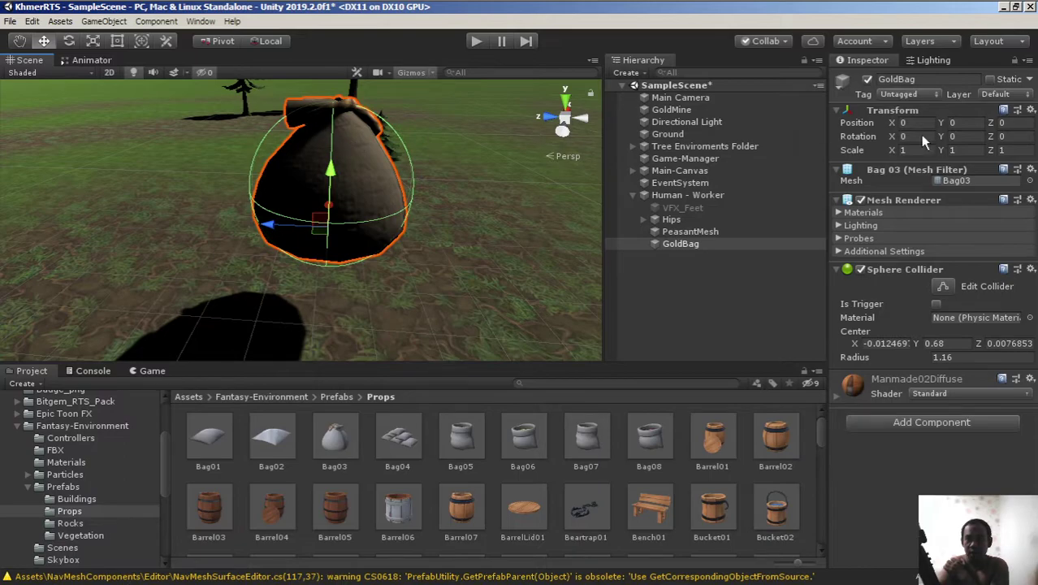
Set GoldBag's Rotation X to 90 degrees.
click(895, 136)
mouse_move(831, 135)
mouse_down()
mouse_move(56, 126)
mouse_move(817, 103)
mouse_move(815, 174)
mouse_up()
text(90)
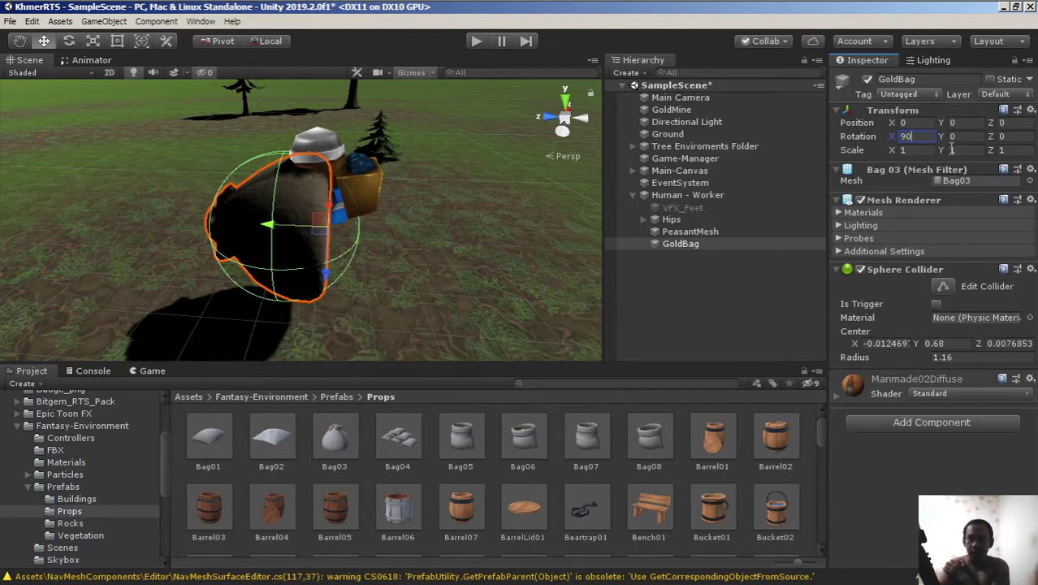
Set GoldBag's Scale to X 0.5, Y 1, Z 0.5.
click(895, 151)
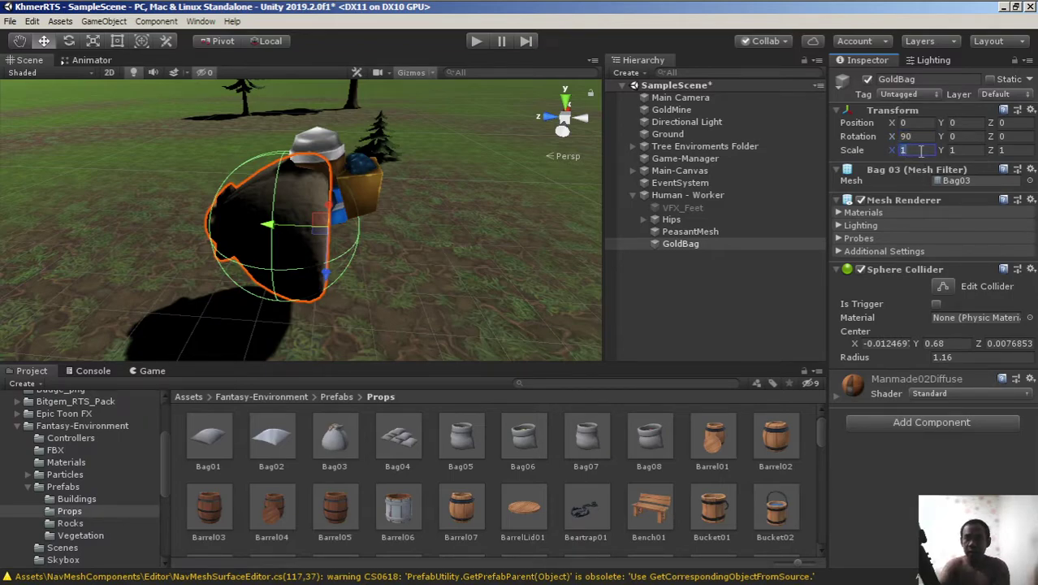
text(0.5)
click(954, 151)
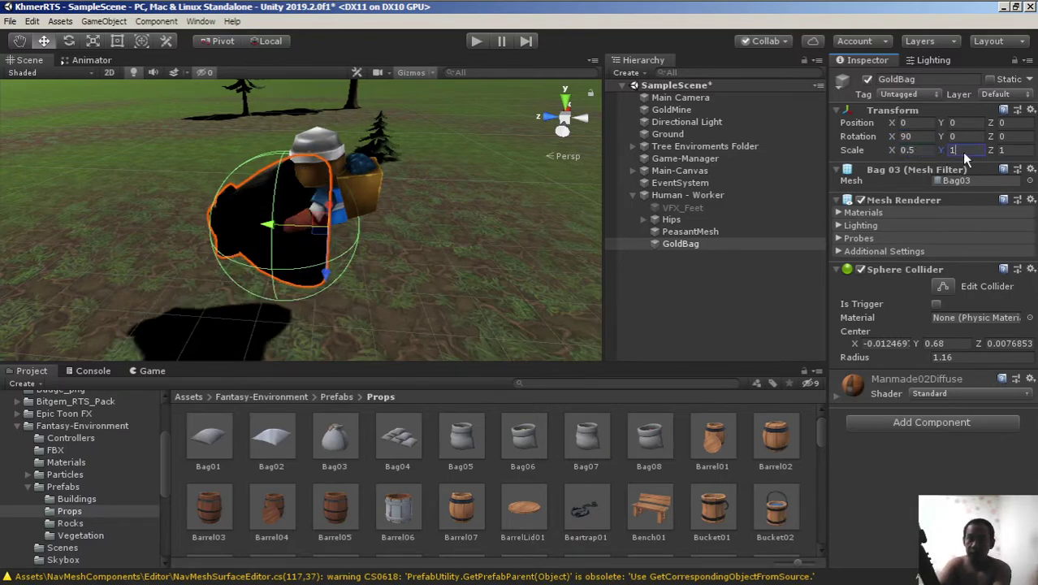
text(0.5)
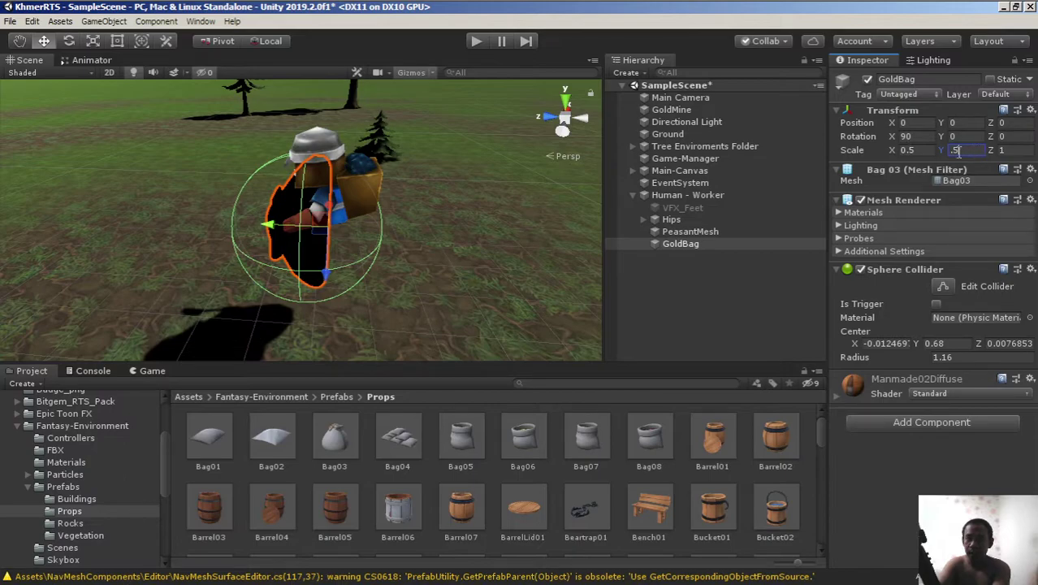
key(BackSpace)
key(BackSpace)
key(BackSpace)
text(1)
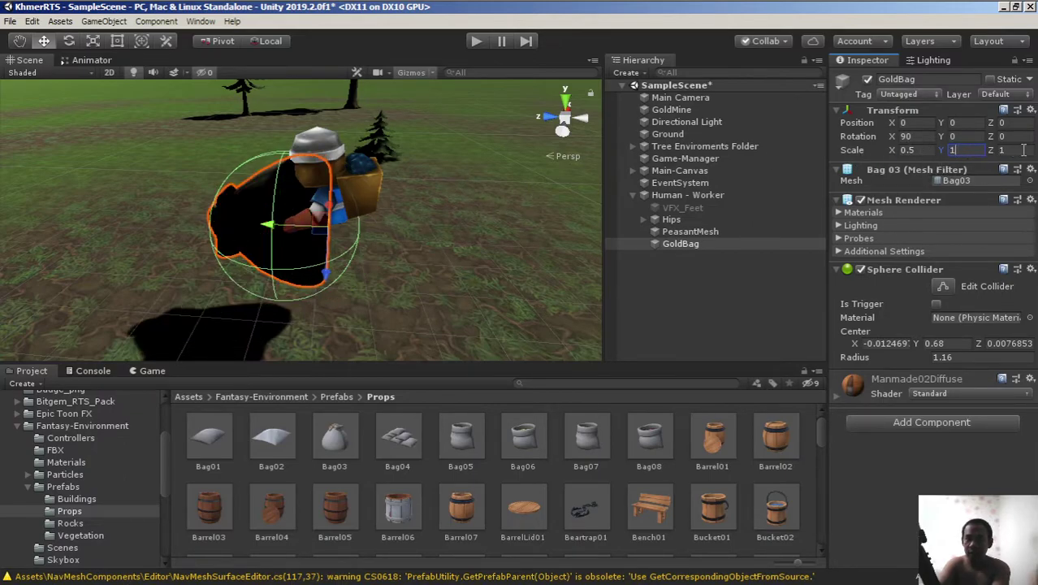
click(909, 150)
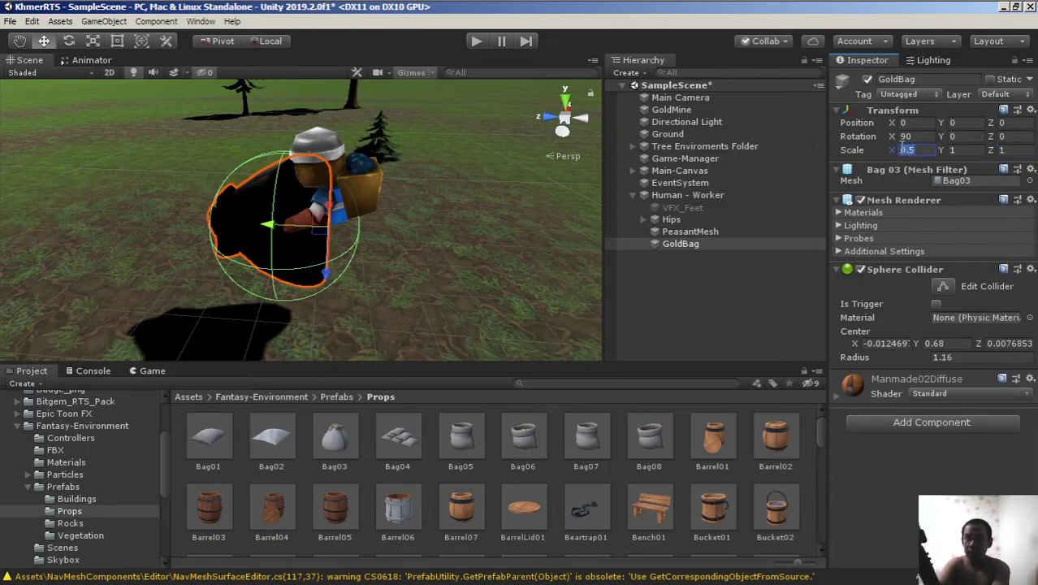
click(1007, 149)
text(.5)
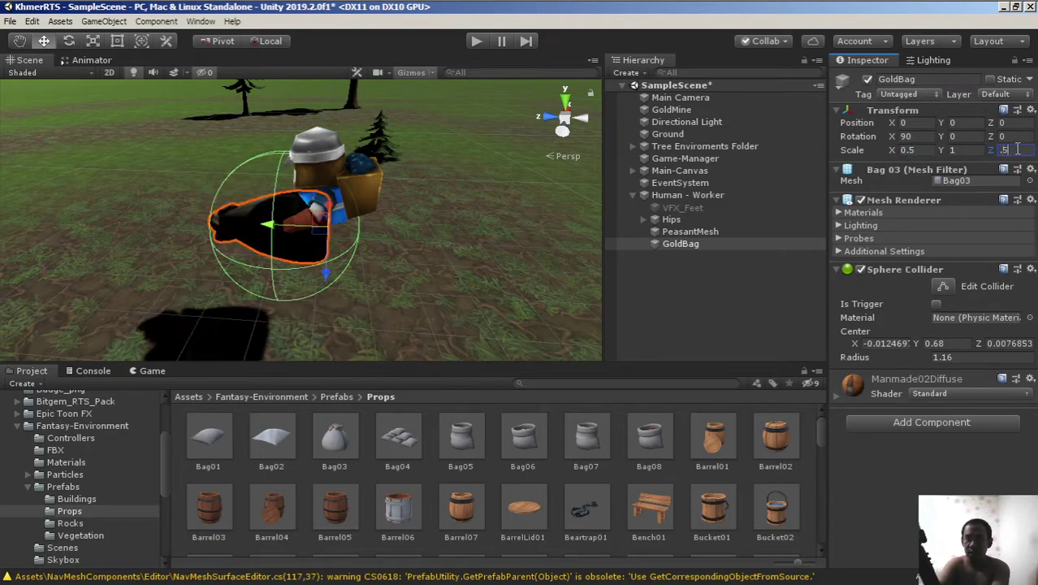
click(968, 152)
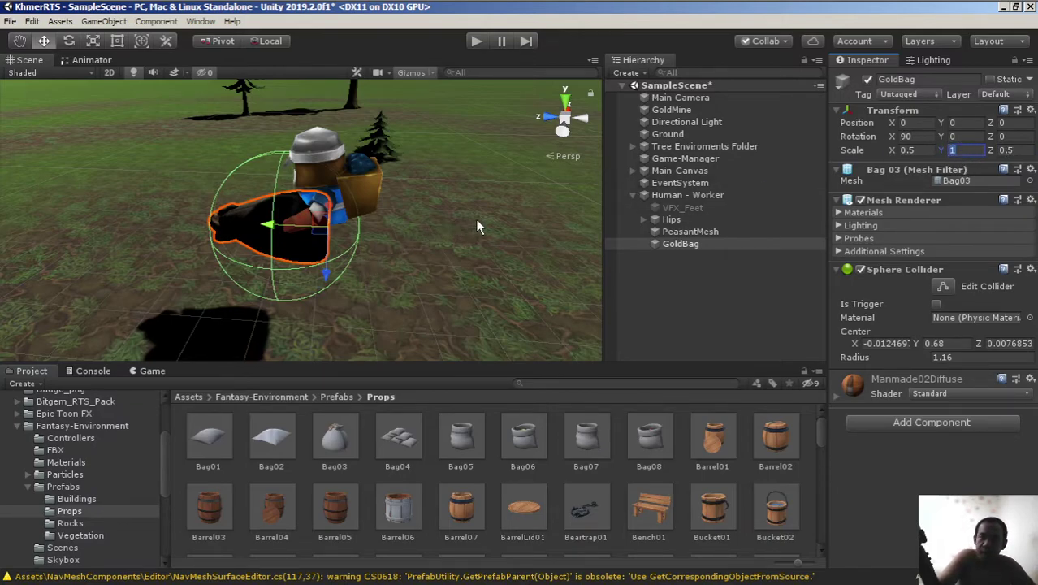
right_drag(479, 227, 345, 280)
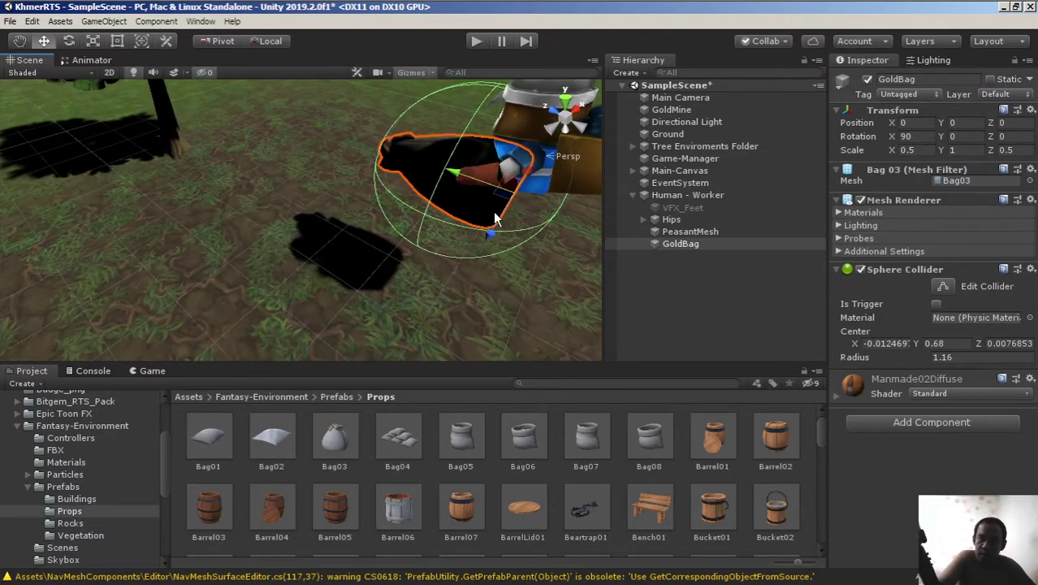
Drag GoldBag with the Move gizmo back to Z -0.95 and up to Y 0.65 behind the worker.
middle_drag(465, 213, 398, 227)
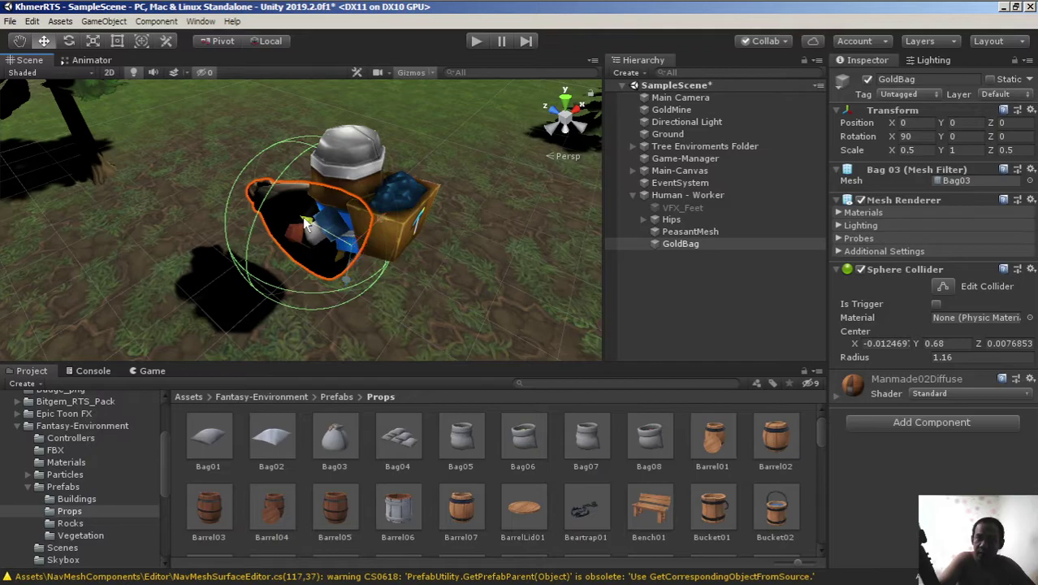
mouse_move(304, 222)
mouse_down()
mouse_move(349, 242)
mouse_move(453, 249)
mouse_up()
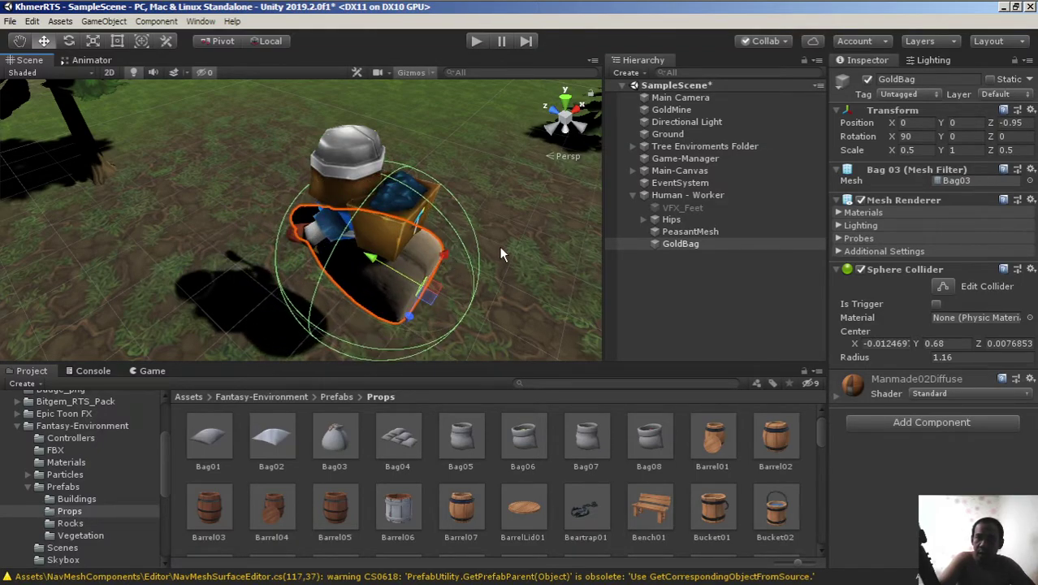
middle_drag(499, 246, 450, 366)
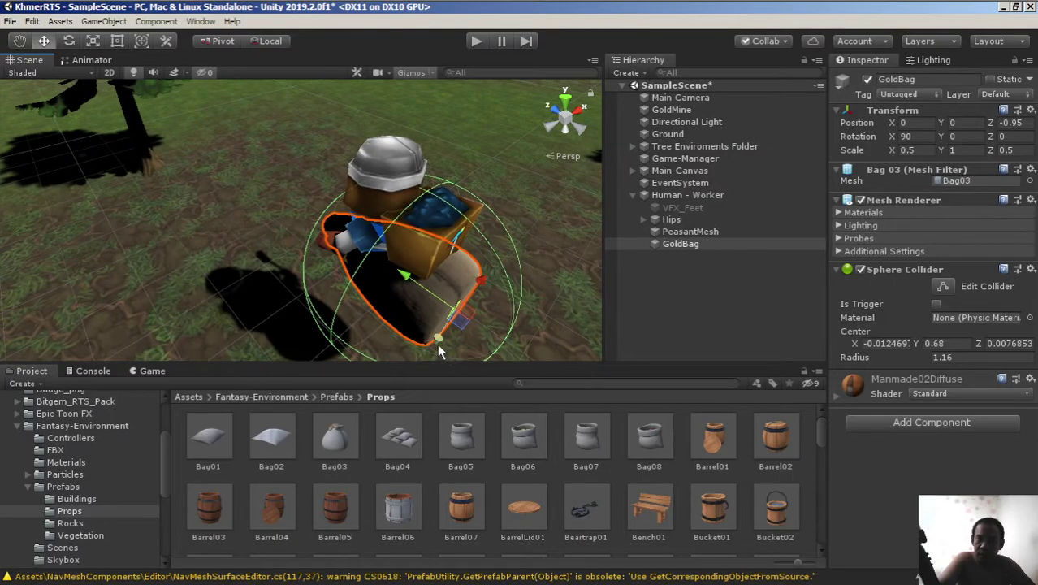
drag(437, 341, 453, 315)
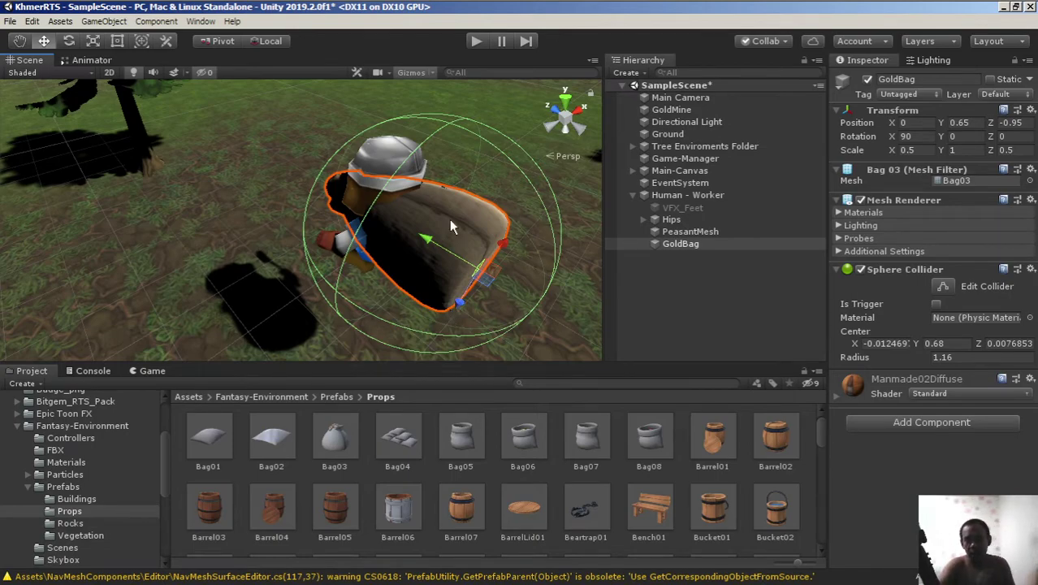
mouse_move(453, 316)
right_down()
mouse_move(265, 138)
mouse_move(216, 136)
right_up()
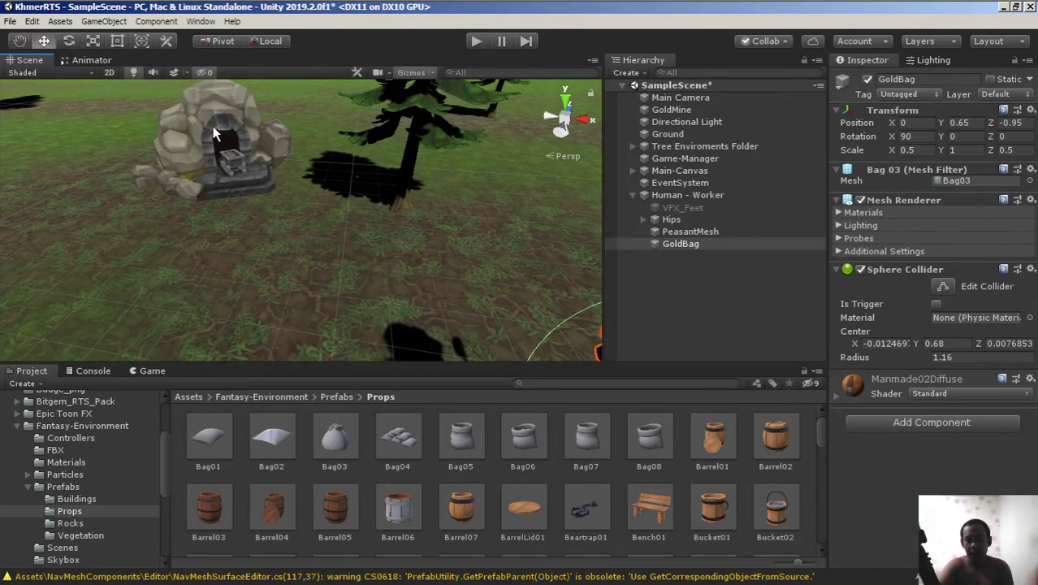
key(f)
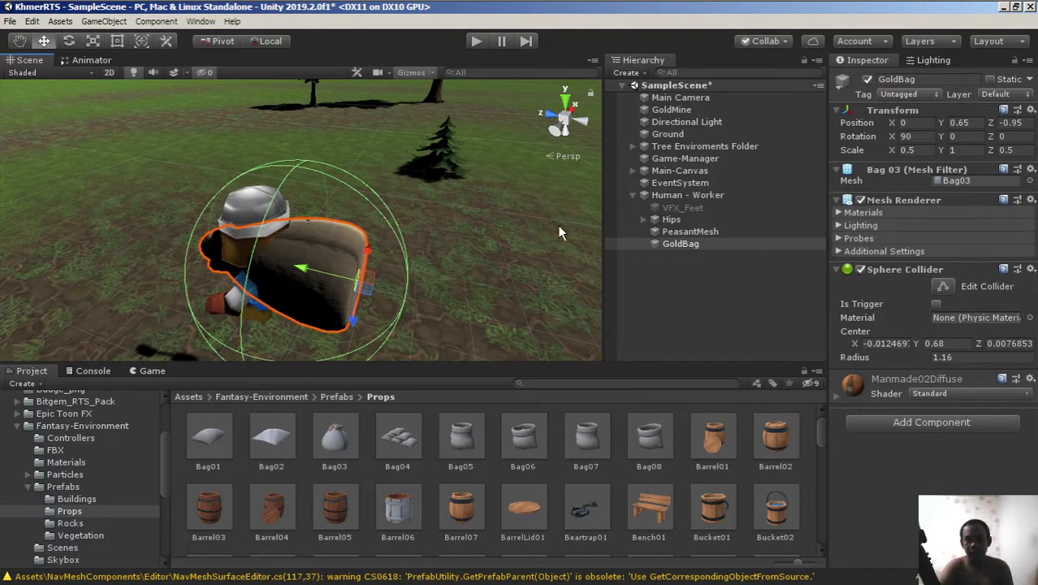
click(650, 248)
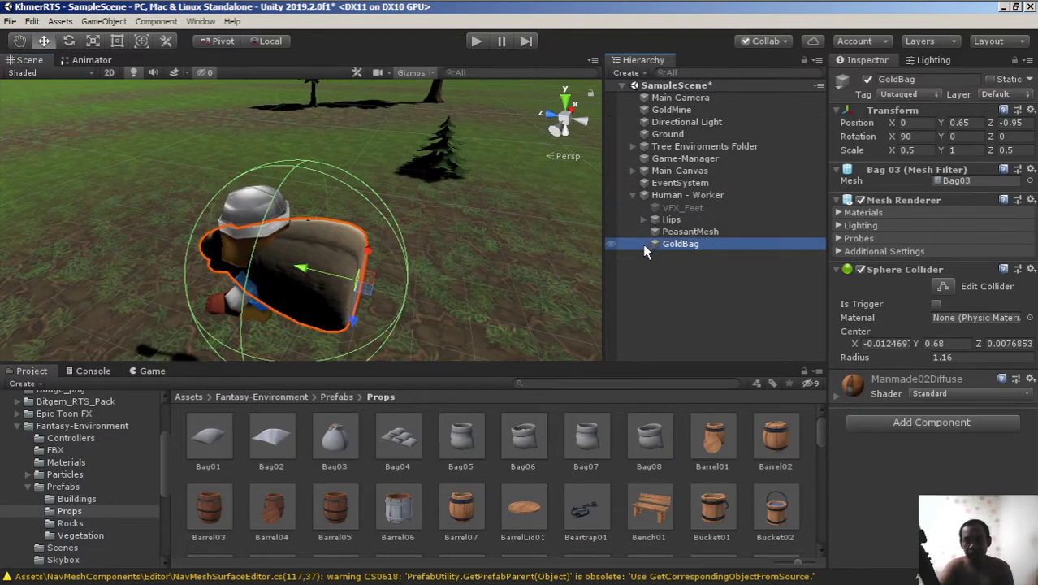
click(867, 79)
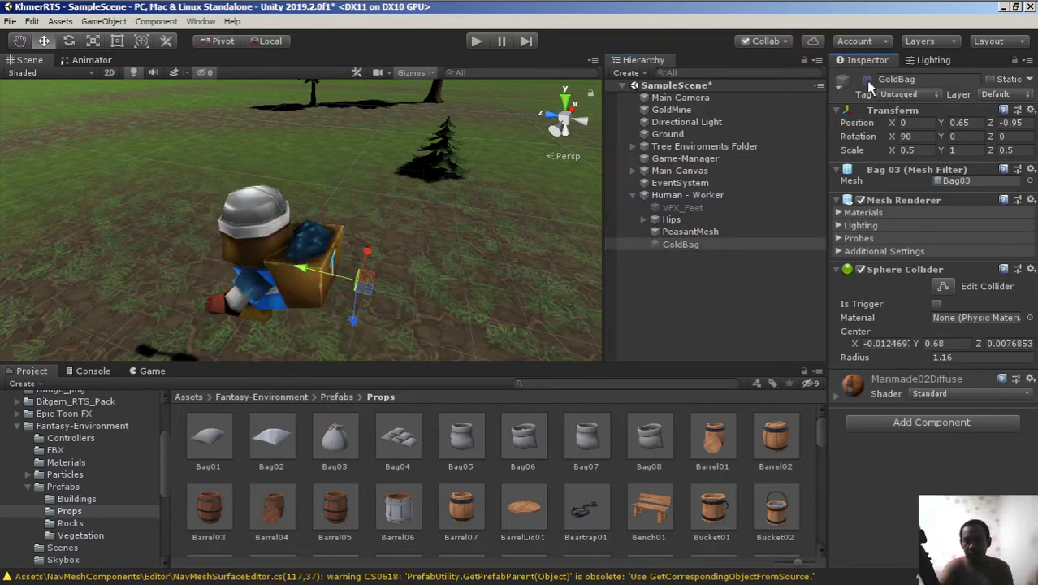
click(867, 79)
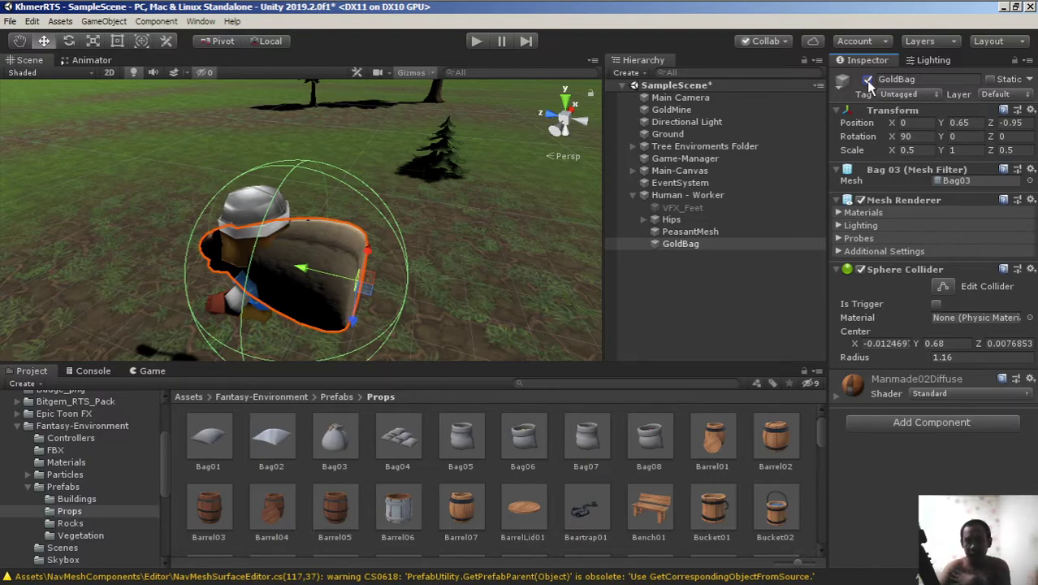
click(867, 80)
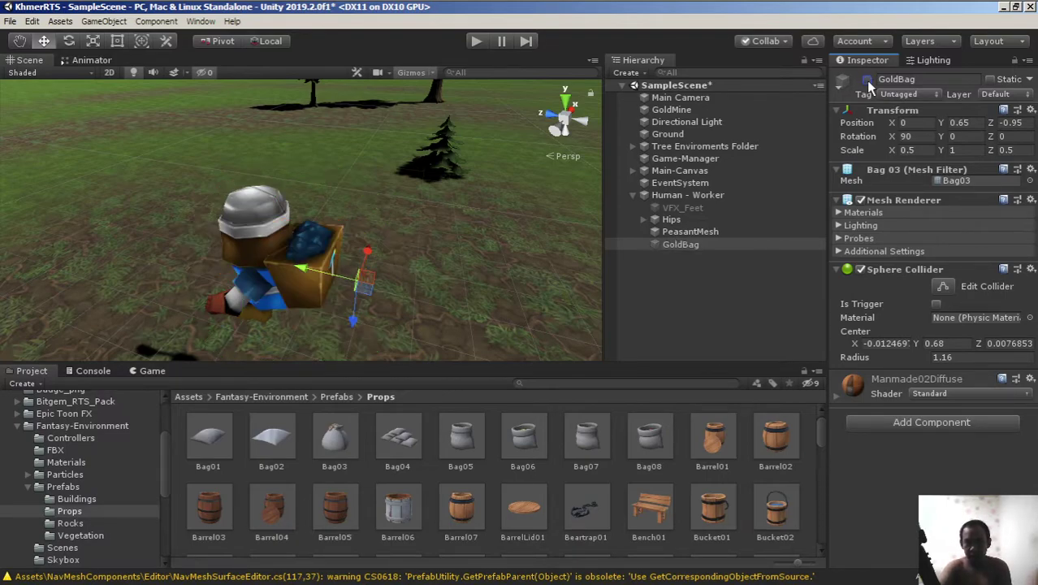
click(867, 79)
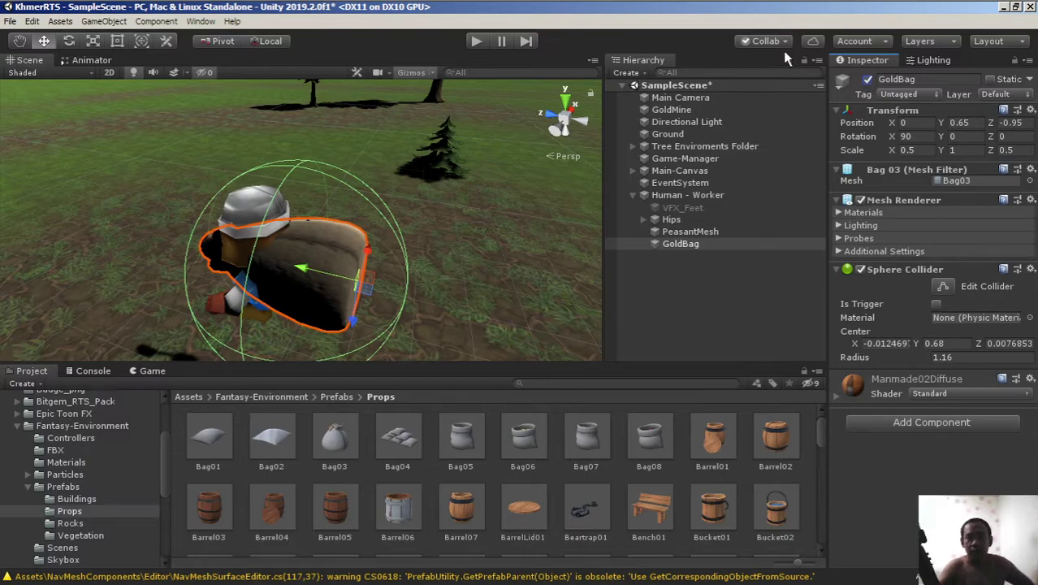
Frame GoldBag, show the Game view below, and orbit and pan the Scene view closely around it.
mouse_move(455, 233)
alt+mouse_down()
mouse_move(484, 232)
mouse_move(431, 243)
alt+mouse_up()
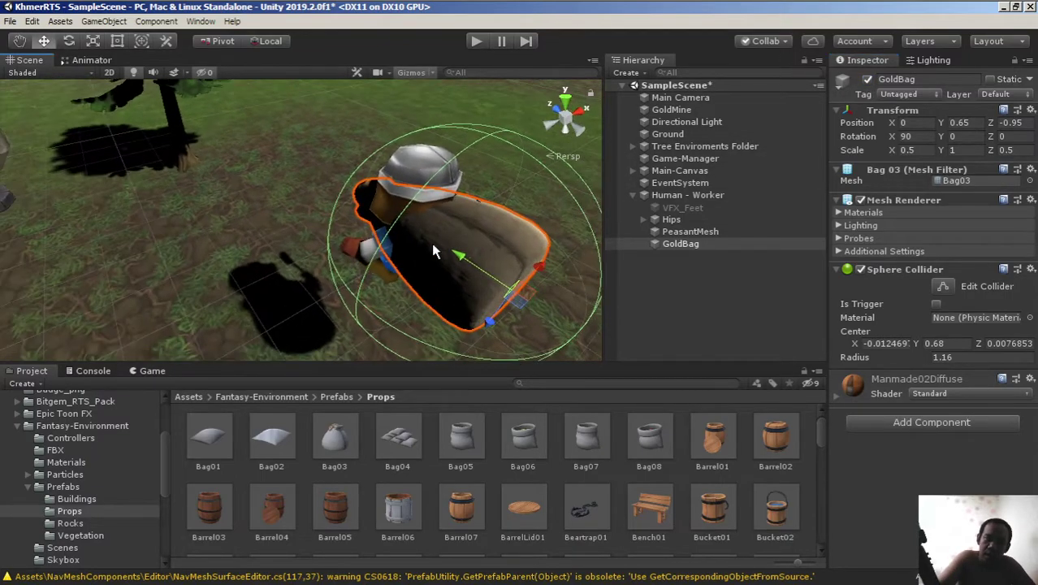
alt+right_drag(431, 243, 381, 258)
drag(381, 259, 306, 272)
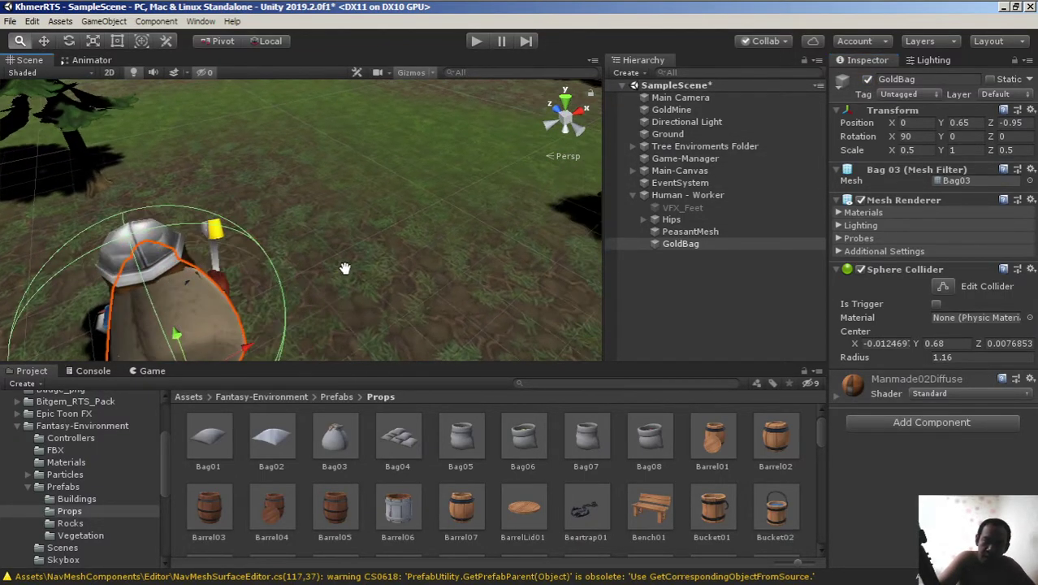
key(f)
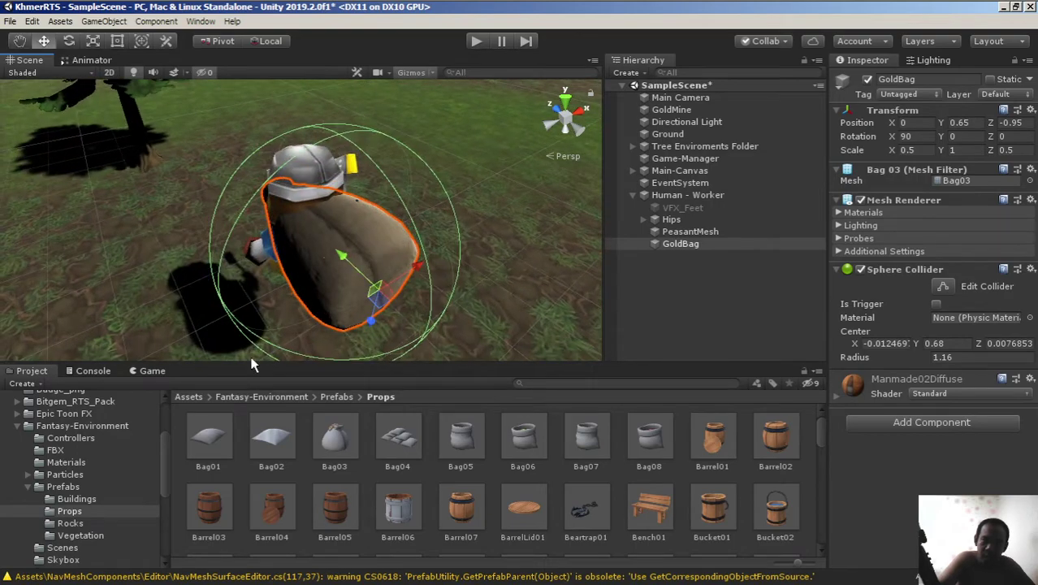
click(149, 372)
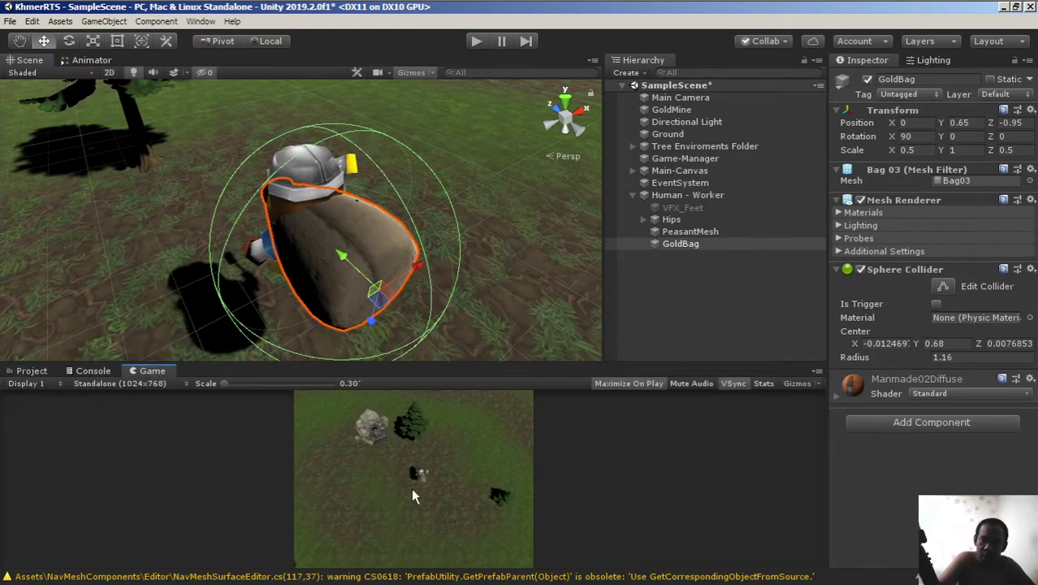
right_drag(353, 274, 363, 283)
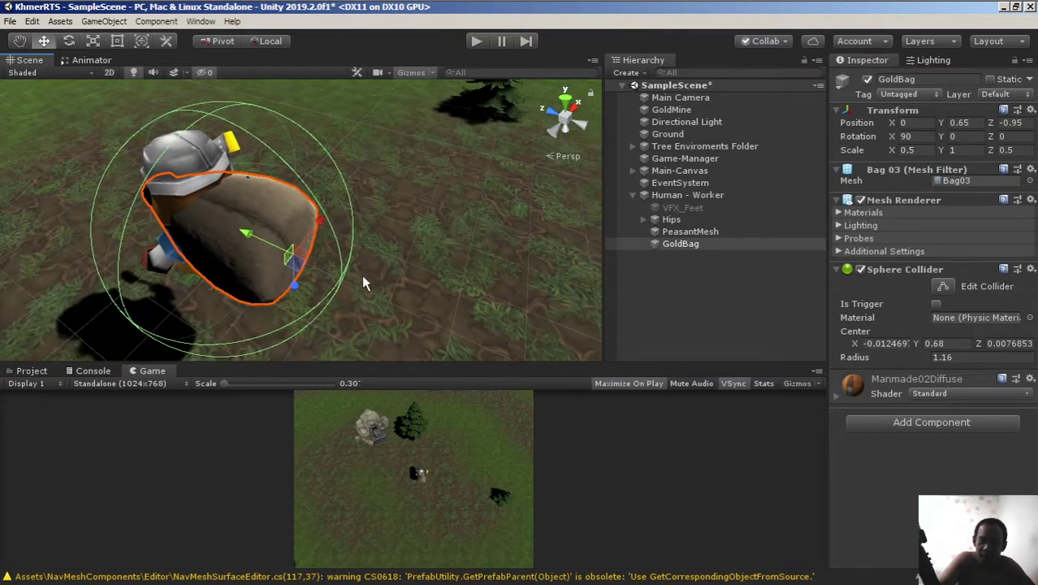
alt+drag(489, 192, 333, 223)
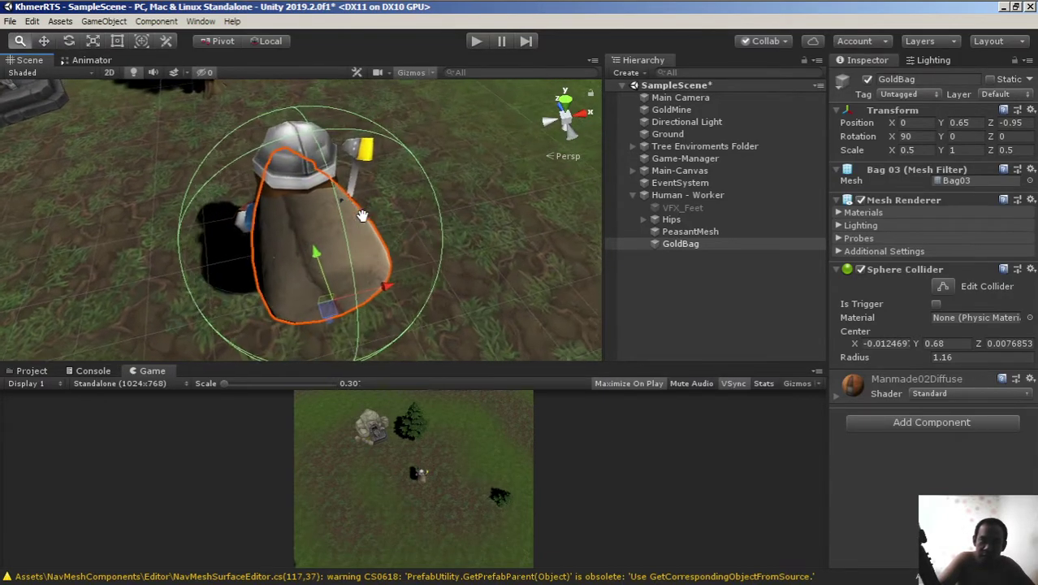
middle_drag(333, 224, 360, 218)
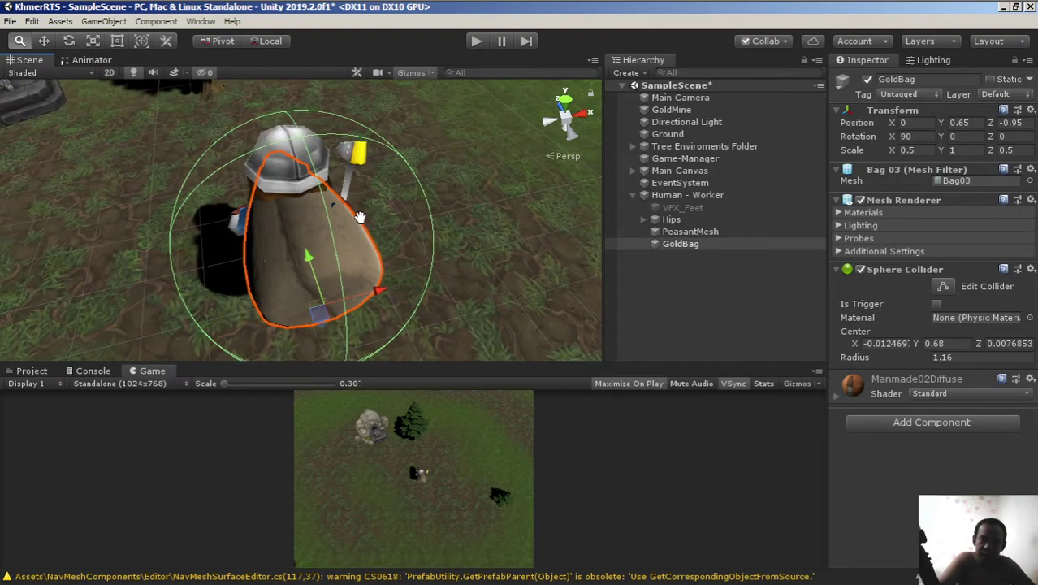
middle_drag(360, 218, 339, 226)
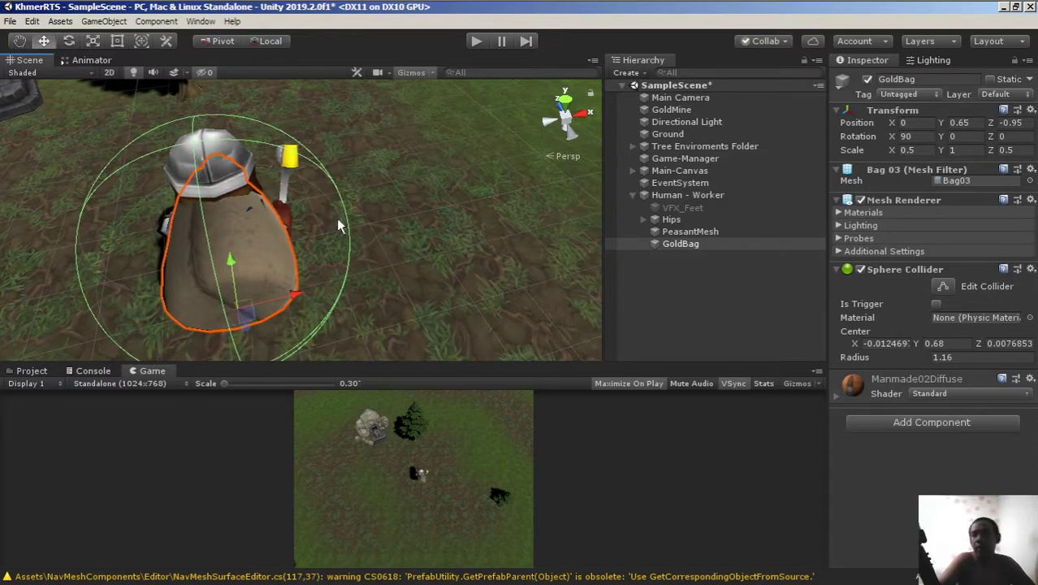
Set GoldBag's Scale to X 0.3, Y 0.8, Z 0.3.
click(957, 150)
click(962, 148)
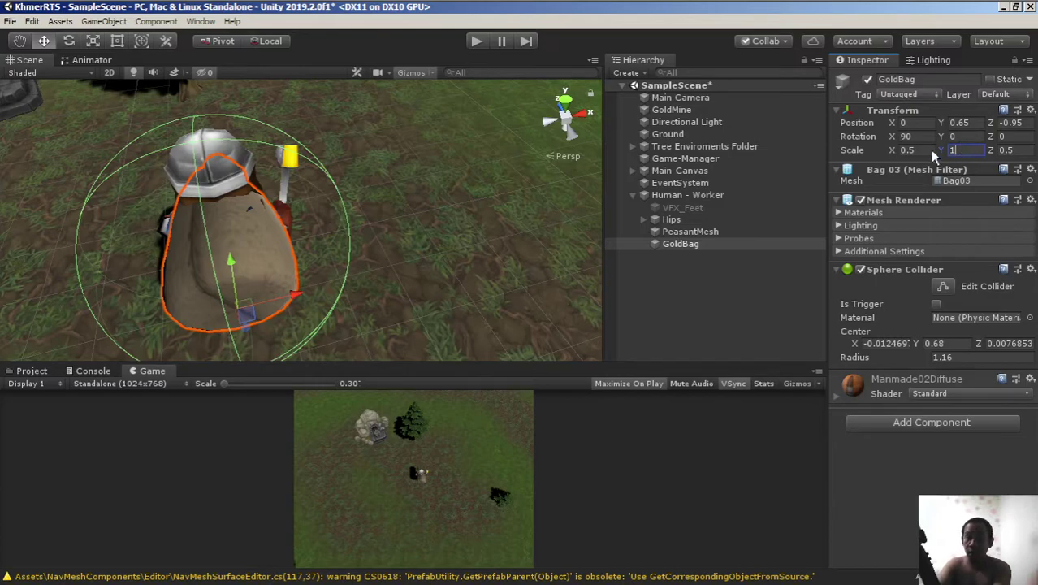
key(BackSpace)
text(.8)
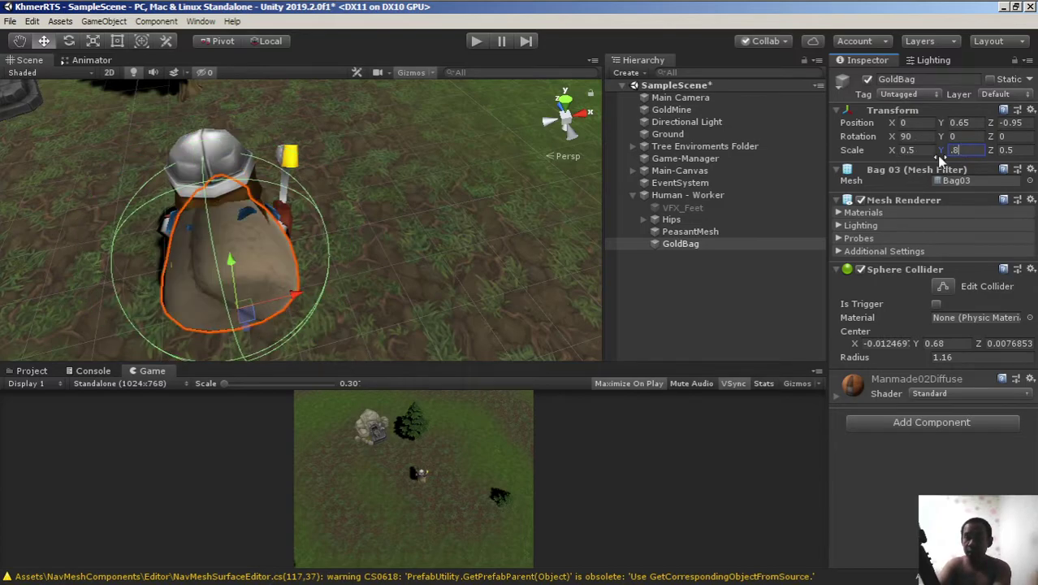
click(927, 149)
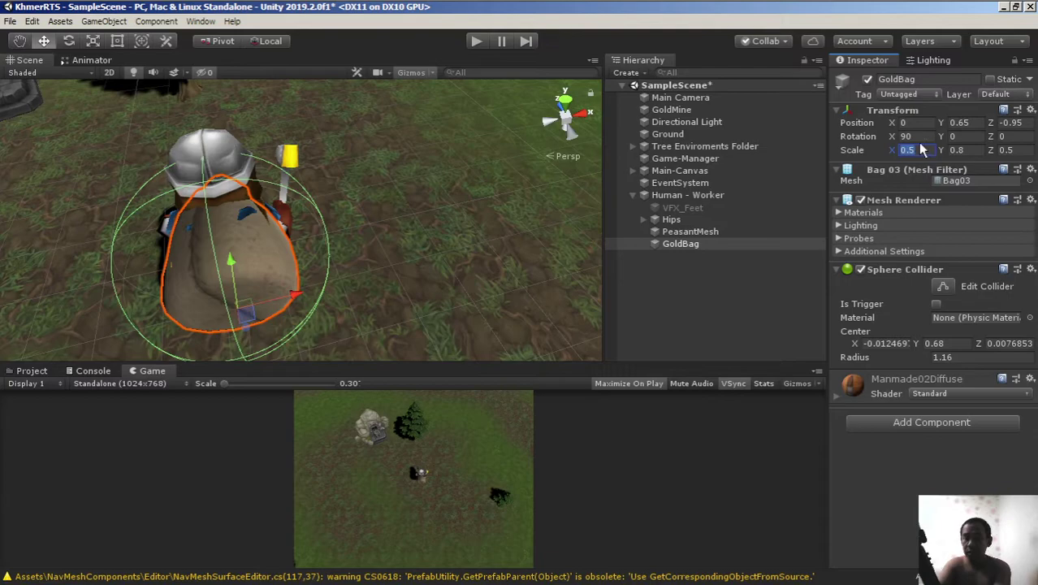
text(.3)
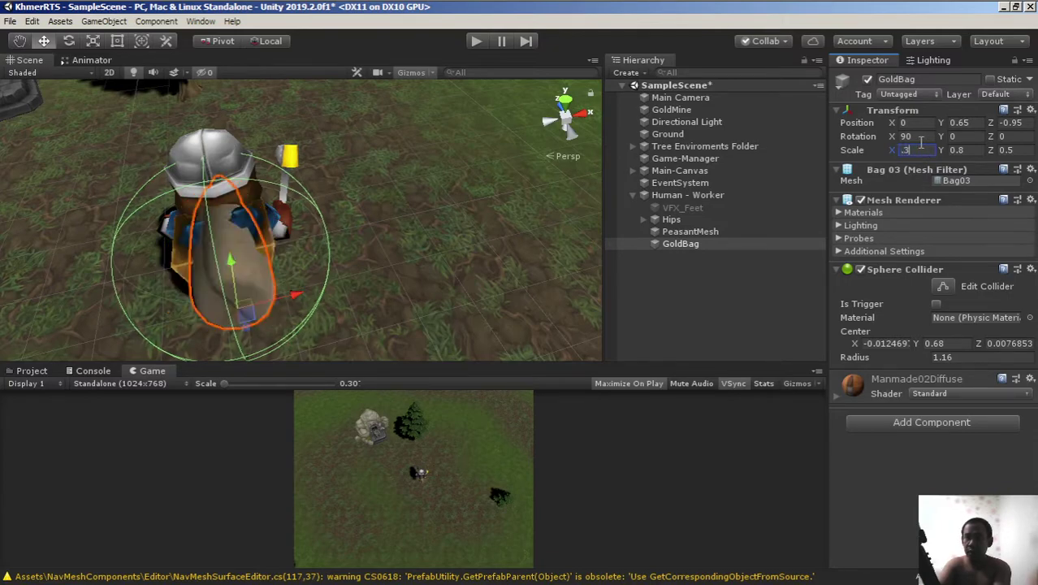
click(1025, 150)
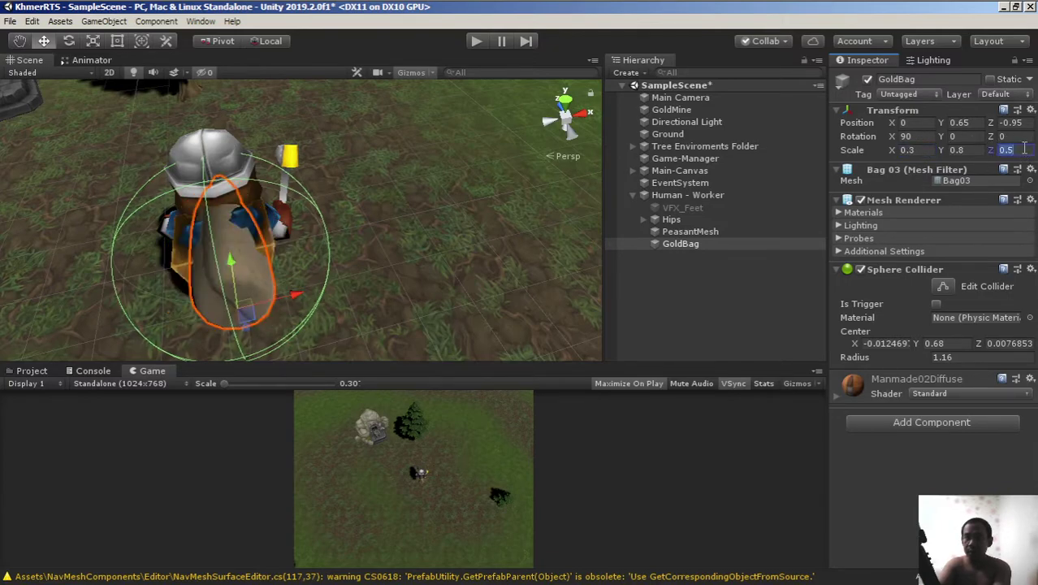
text(.3)
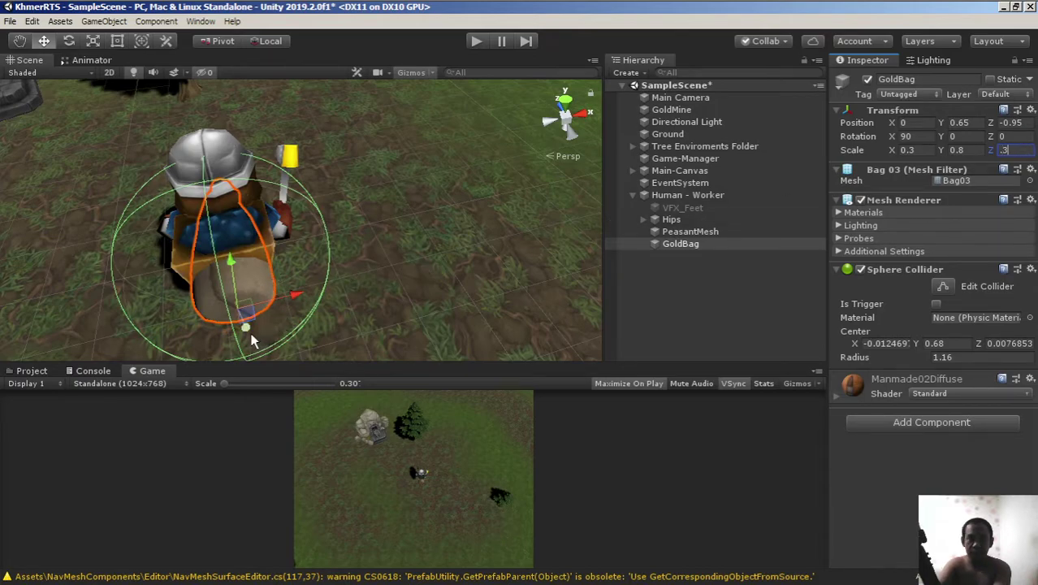
Raise GoldBag to Y 0.925 and shift it to X 0.424, then orbit to a front view.
drag(246, 331, 242, 310)
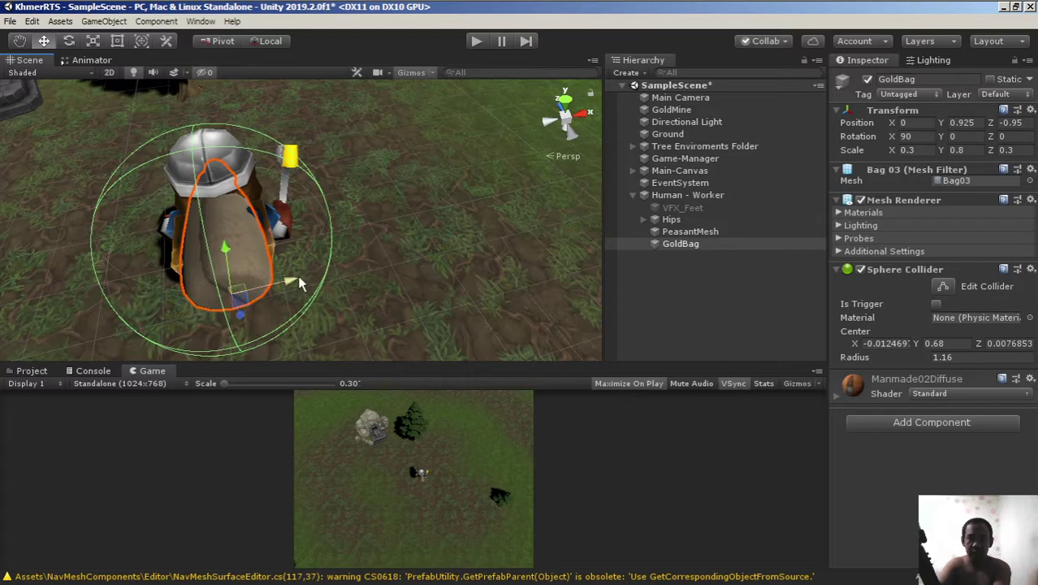
mouse_move(298, 282)
mouse_down()
mouse_move(349, 284)
mouse_move(251, 195)
mouse_up()
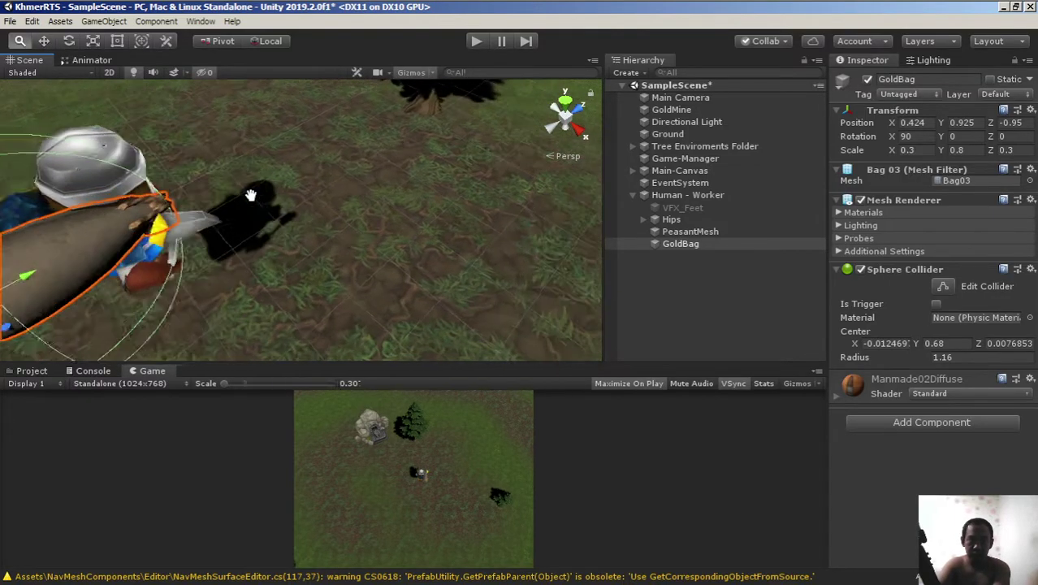
middle_drag(251, 195, 341, 172)
alt+drag(341, 172, 301, 145)
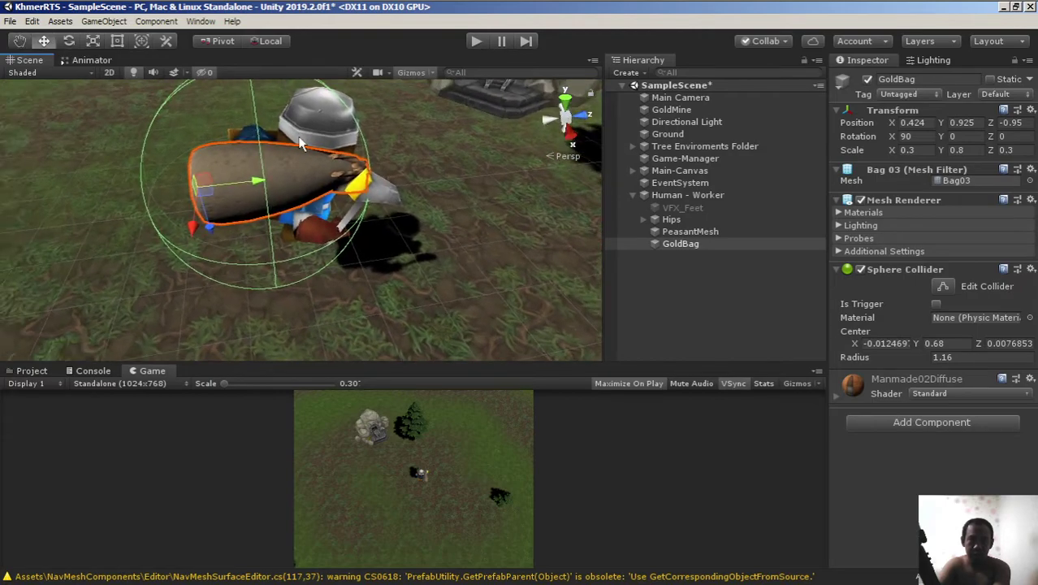
middle_drag(301, 144, 275, 152)
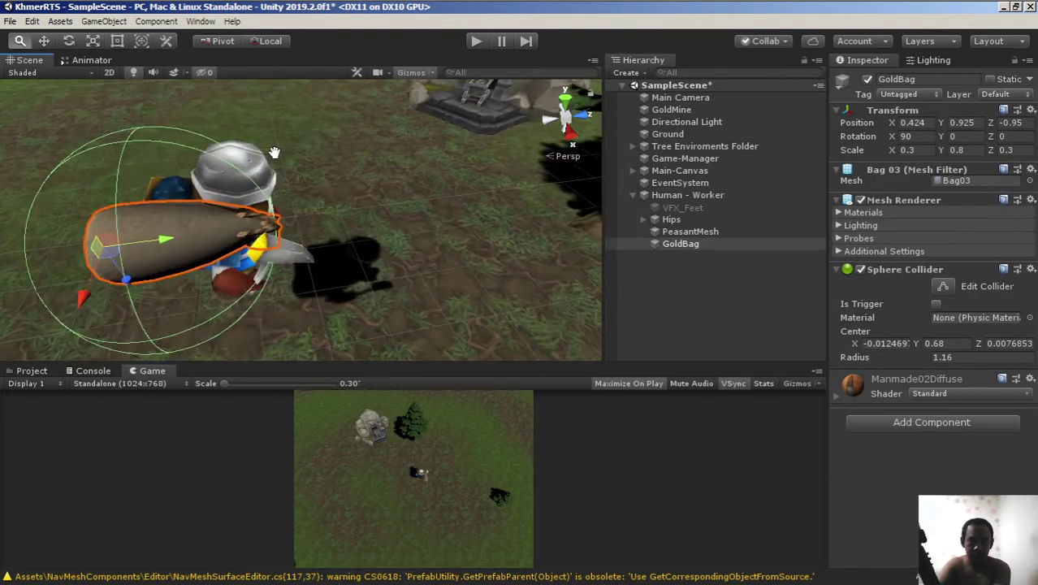
alt+right_drag(274, 152, 293, 192)
alt+drag(429, 206, 325, 195)
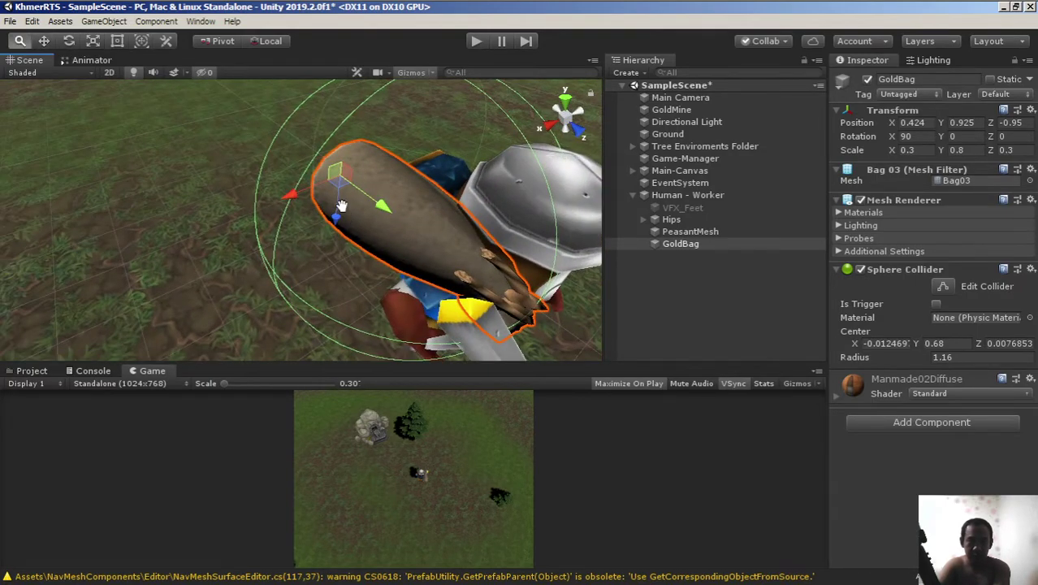
mouse_move(324, 195)
alt+right_down()
mouse_move(277, 185)
mouse_move(537, 163)
alt+right_up()
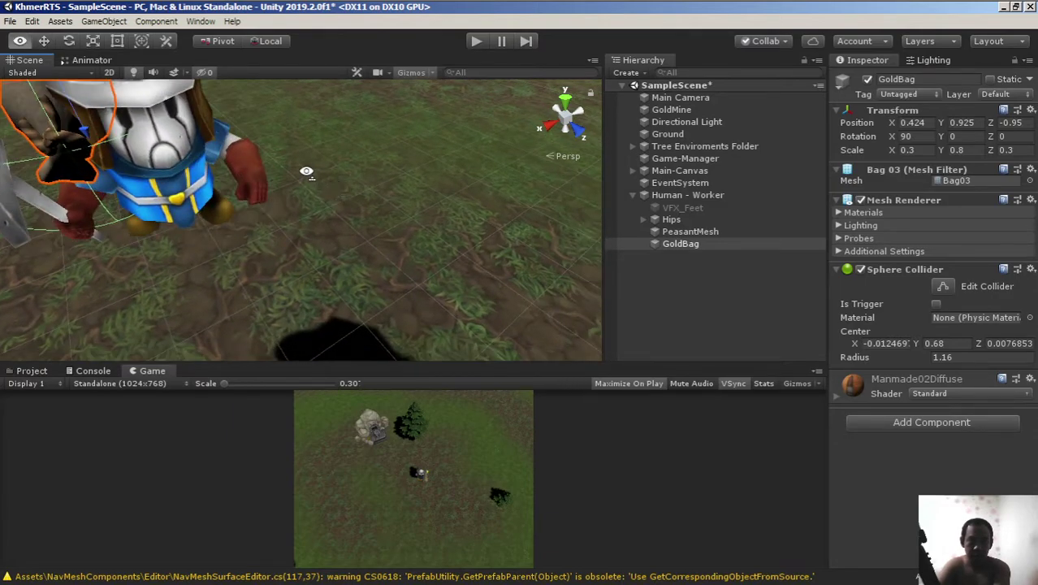
alt+drag(538, 163, 204, 85)
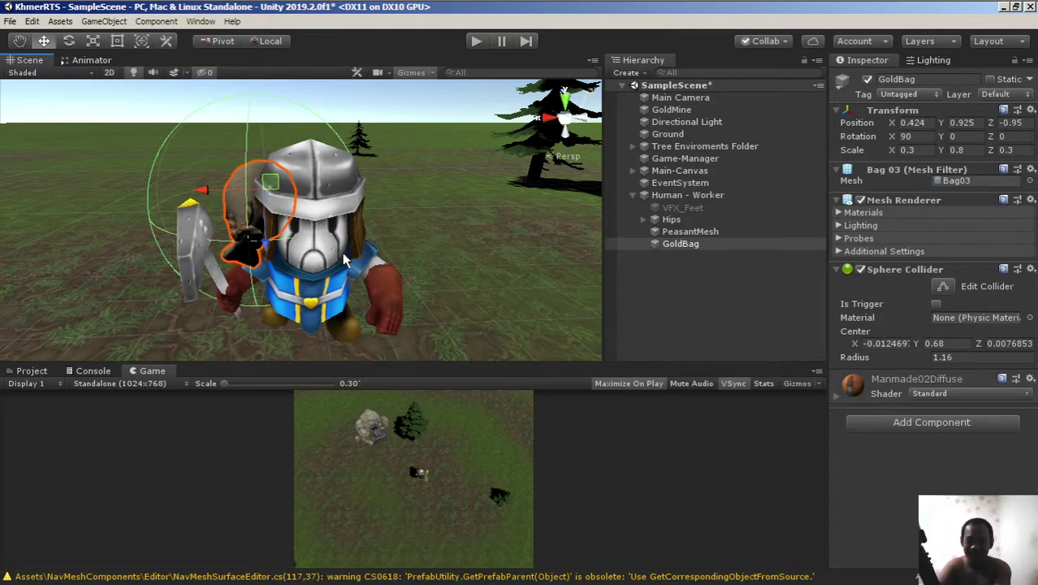
Orbit and zoom around GoldBag to check its placement on the worker's back with the cave behind.
alt+drag(345, 260, 268, 285)
alt+right_drag(268, 284, 371, 271)
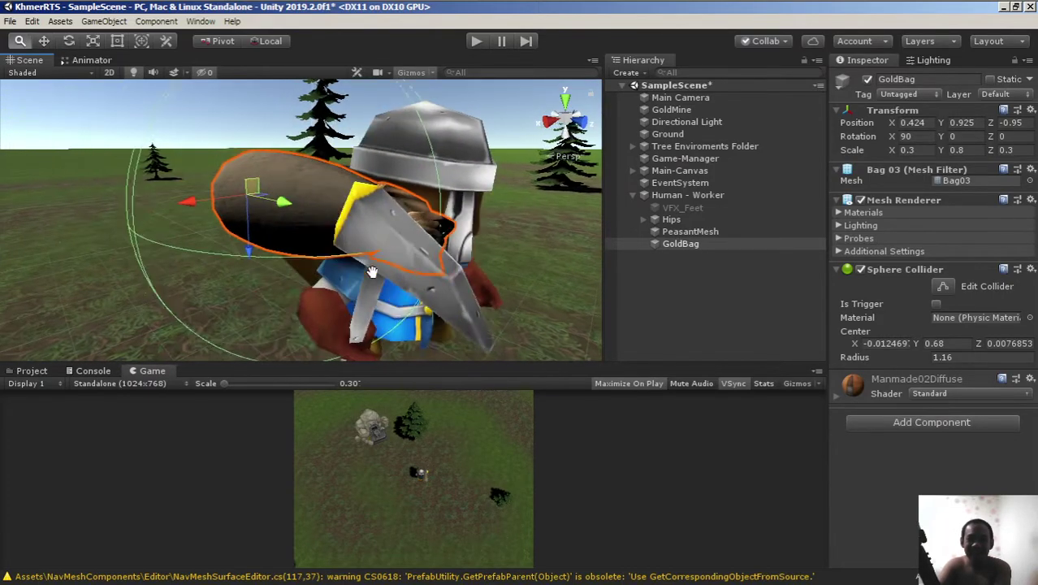
mouse_move(371, 272)
alt+mouse_down()
mouse_move(419, 279)
mouse_move(355, 242)
alt+mouse_up()
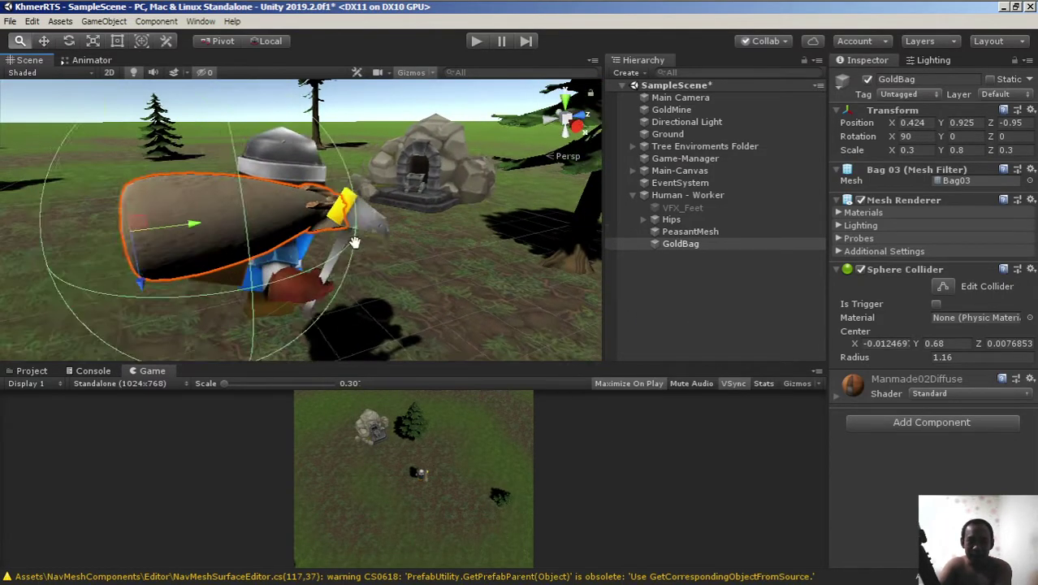
alt+right_drag(355, 242, 371, 259)
alt+drag(371, 259, 458, 271)
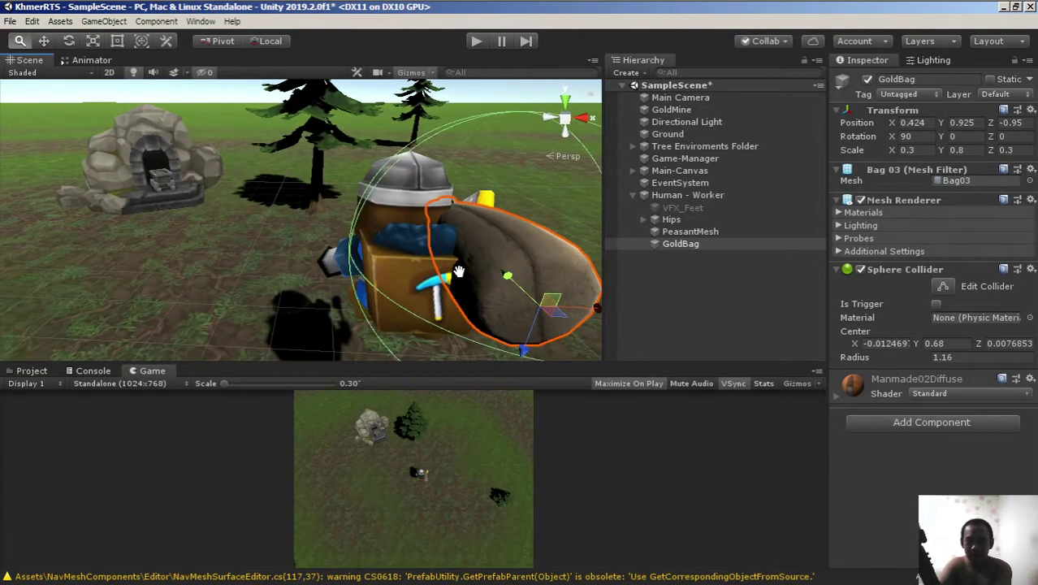
middle_drag(459, 271, 414, 215)
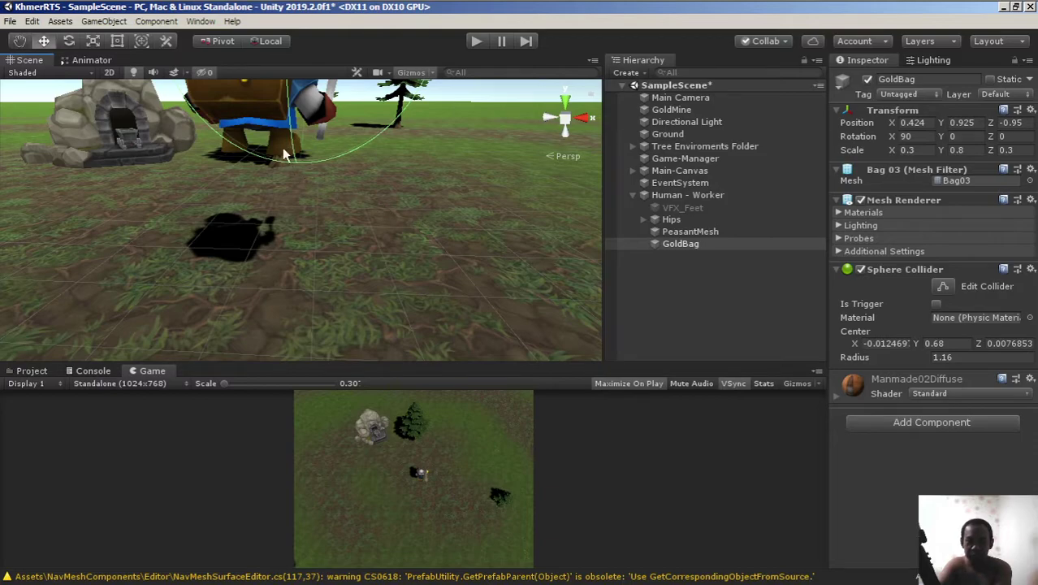
mouse_move(284, 154)
alt+mouse_down()
mouse_move(347, 218)
mouse_move(340, 126)
alt+mouse_up()
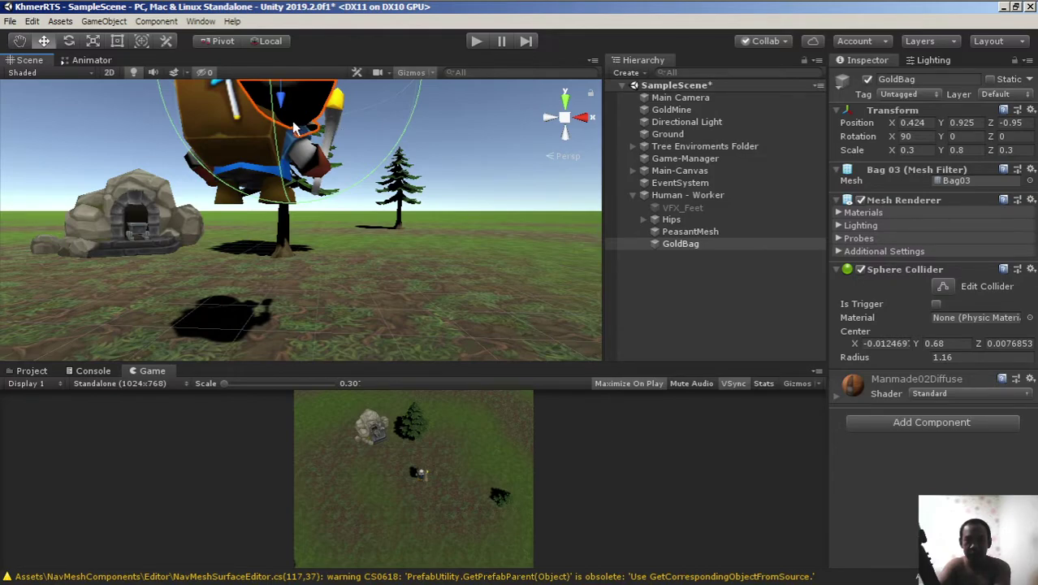
scroll(345, 127, up, 3)
mouse_move(327, 149)
alt+mouse_down()
mouse_move(256, 262)
mouse_move(413, 295)
mouse_move(379, 255)
mouse_move(225, 315)
alt+mouse_up()
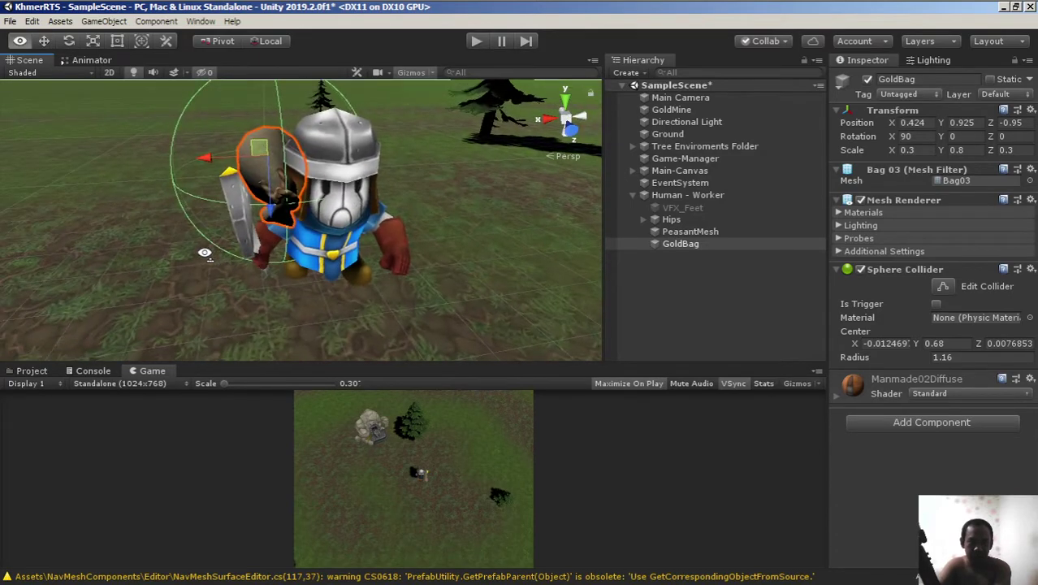
Maximize the Game view and enter Play mode.
right_click(163, 372)
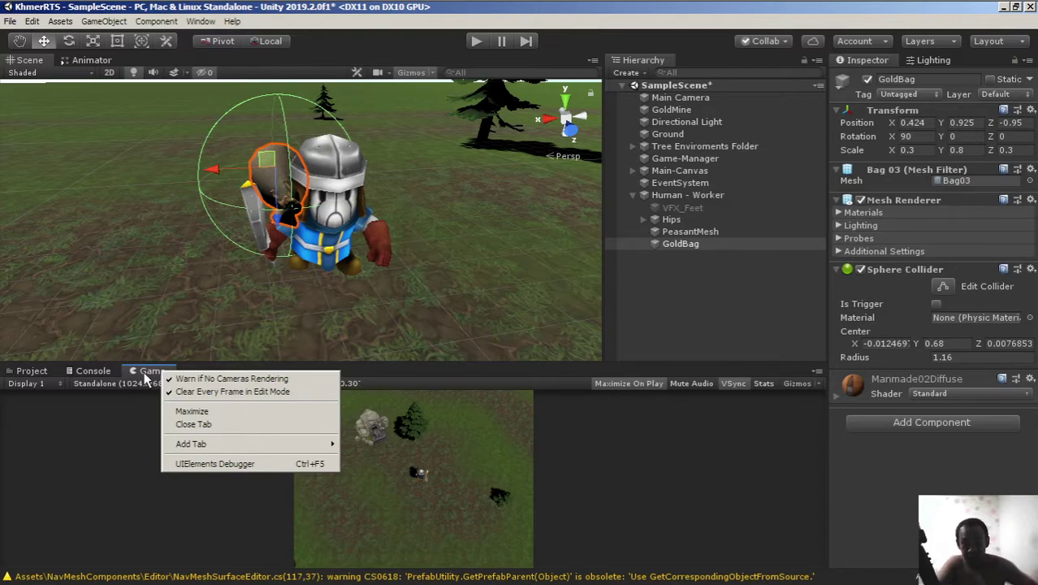
right_click(141, 370)
click(173, 406)
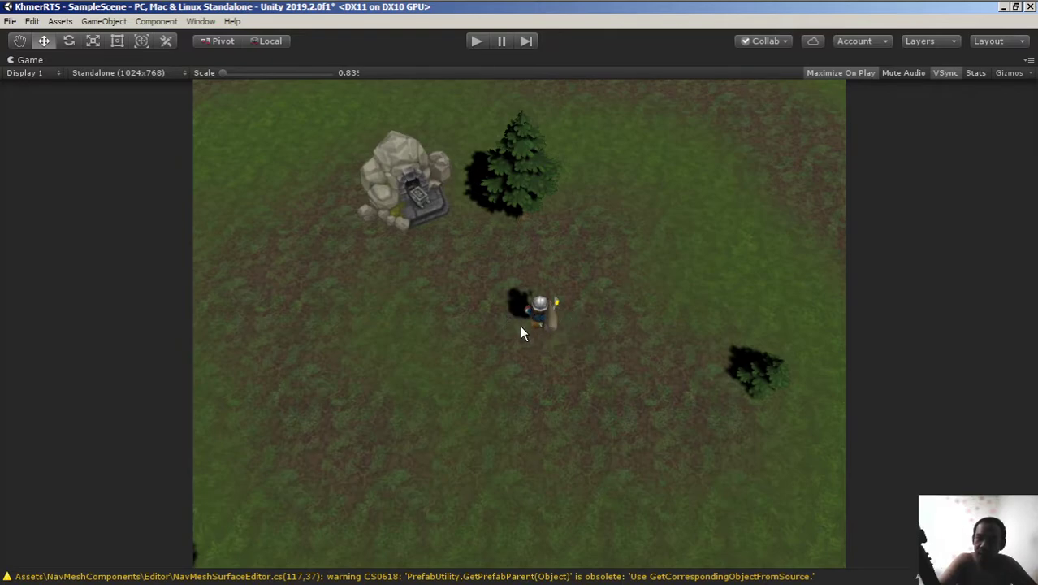
click(479, 45)
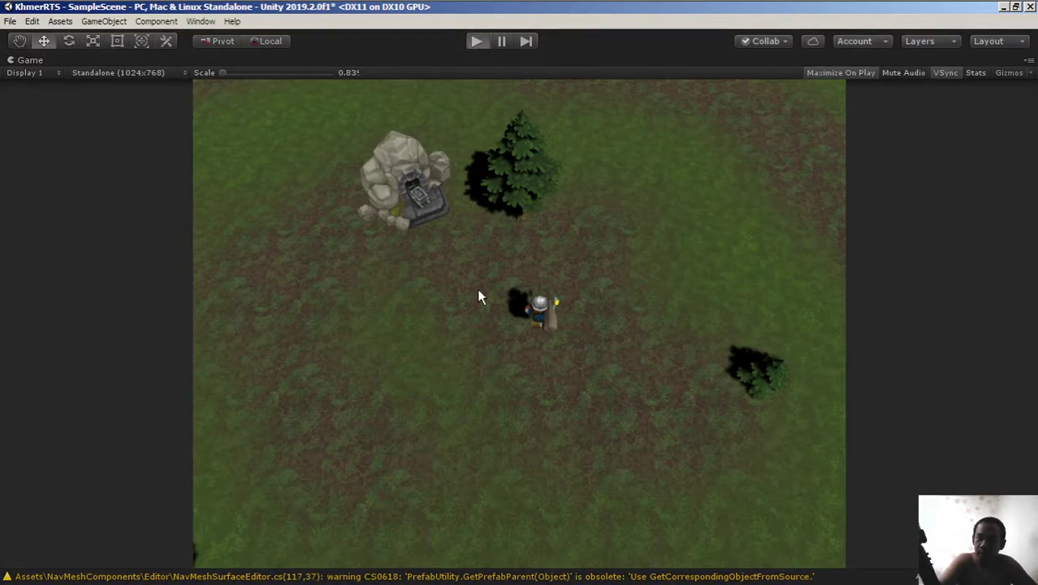
Right-click a series of ground points to walk the worker left, right, up and down across the field.
right_click(533, 319)
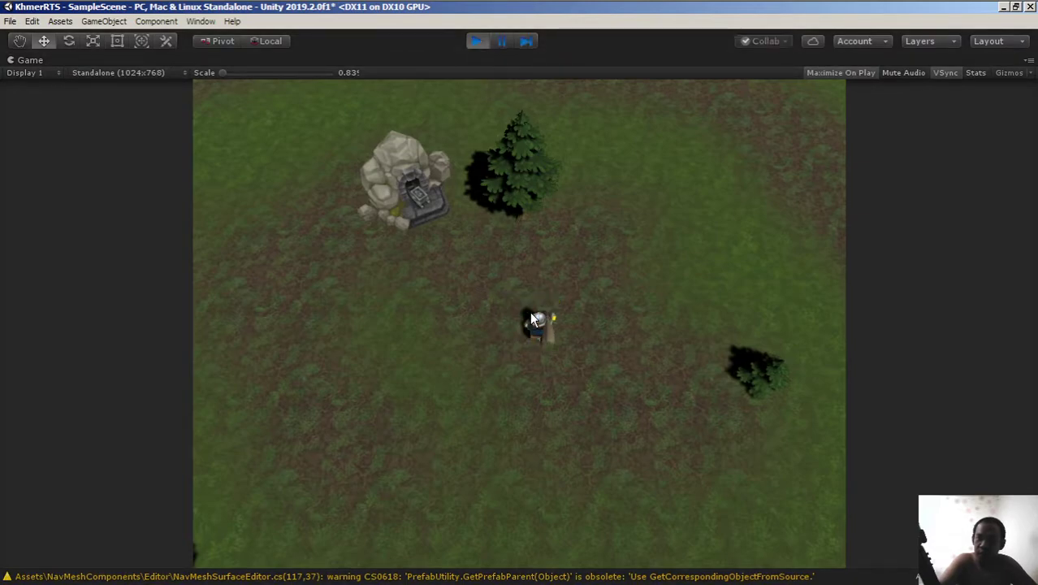
right_click(446, 315)
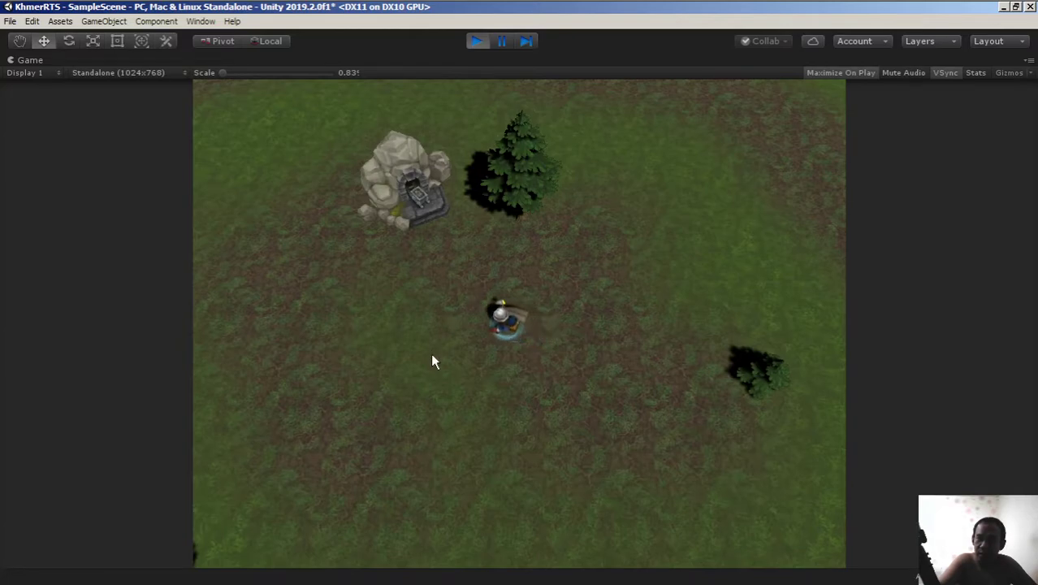
right_click(575, 333)
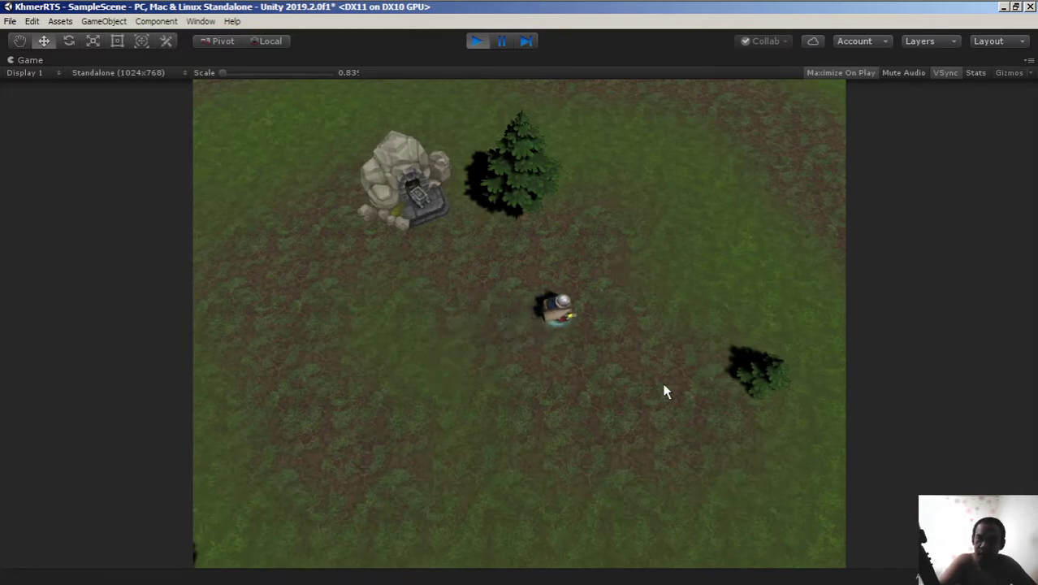
right_click(444, 331)
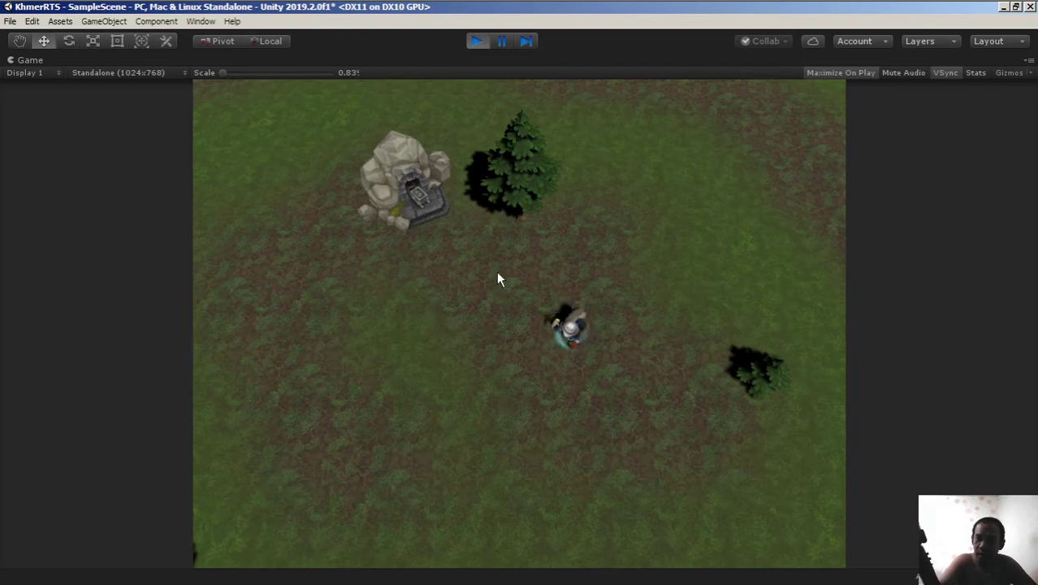
right_click(574, 259)
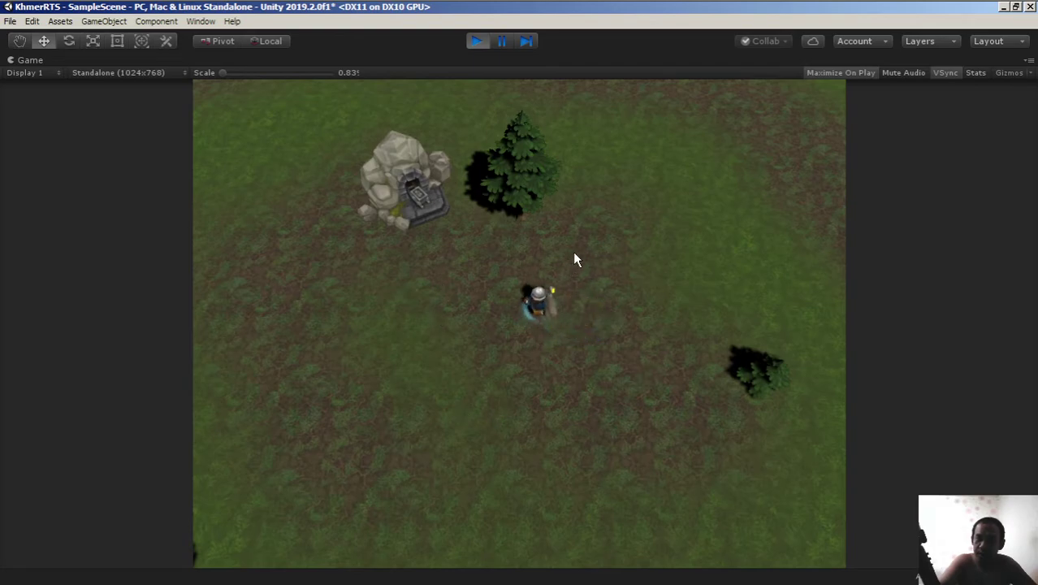
right_click(629, 332)
right_click(398, 313)
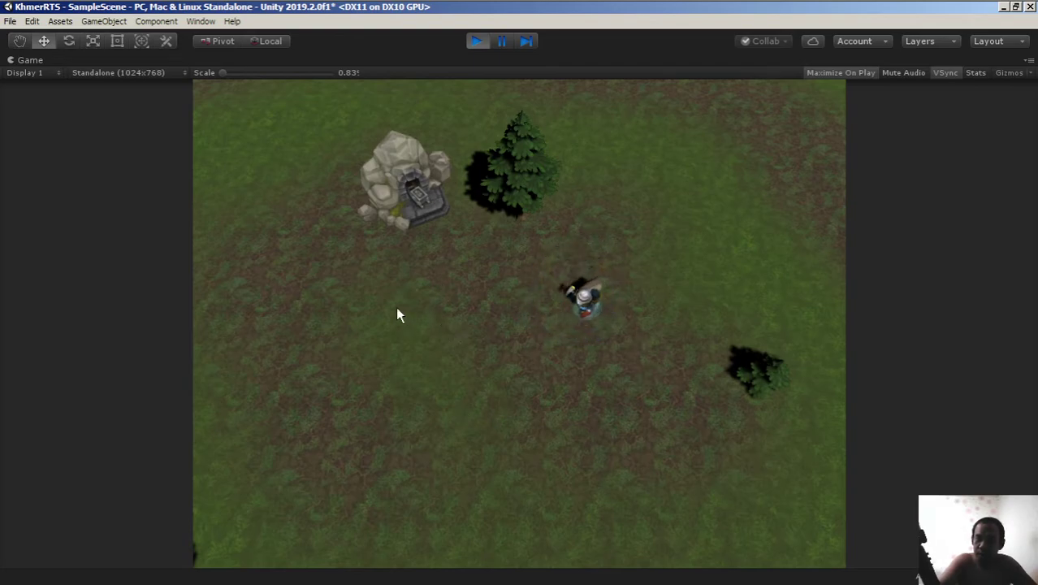
right_click(551, 361)
right_click(605, 276)
right_click(497, 340)
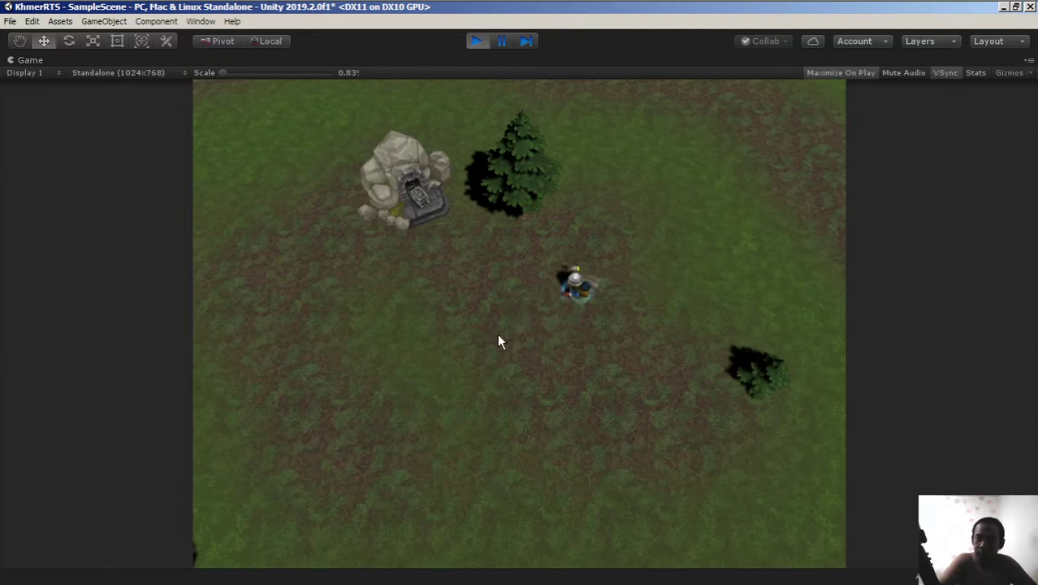
right_click(644, 356)
right_click(638, 270)
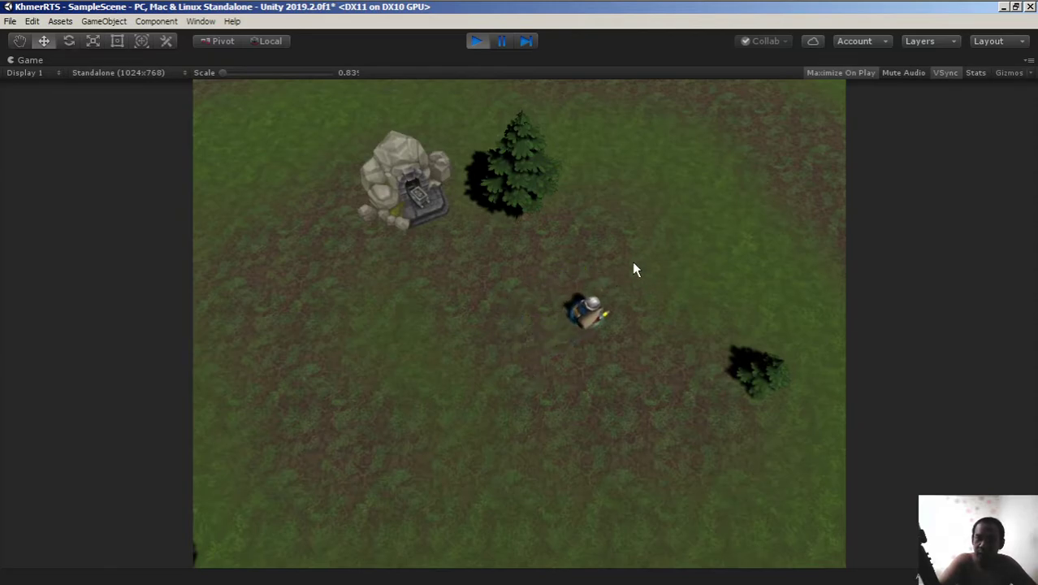
right_click(483, 303)
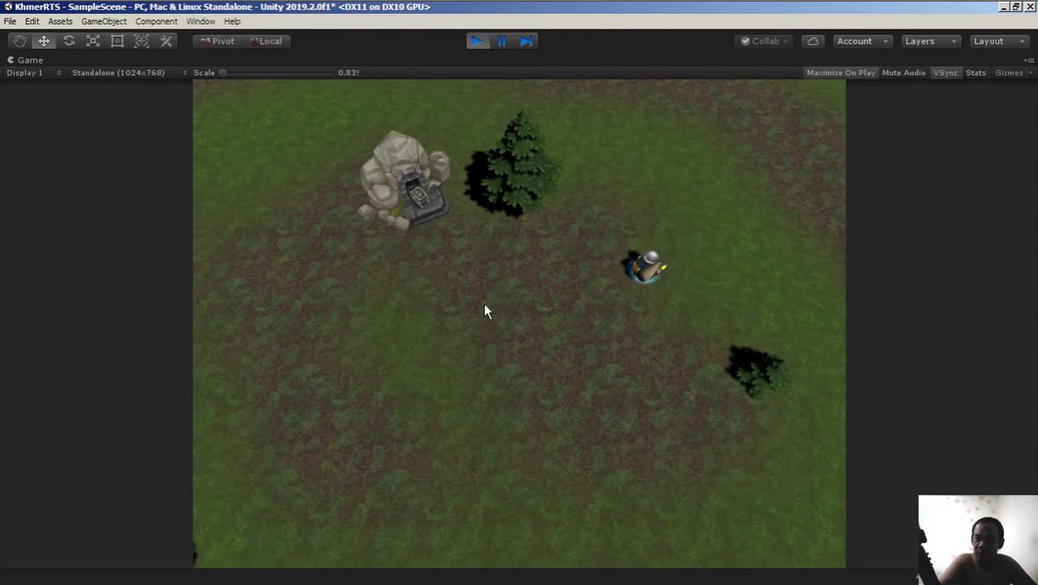
right_click(491, 380)
right_click(580, 270)
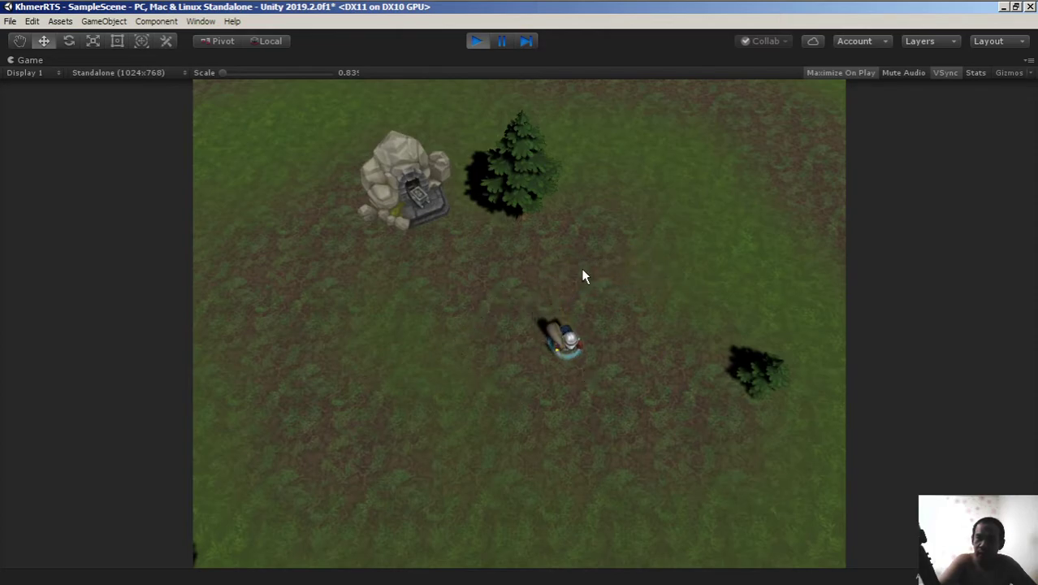
right_click(486, 353)
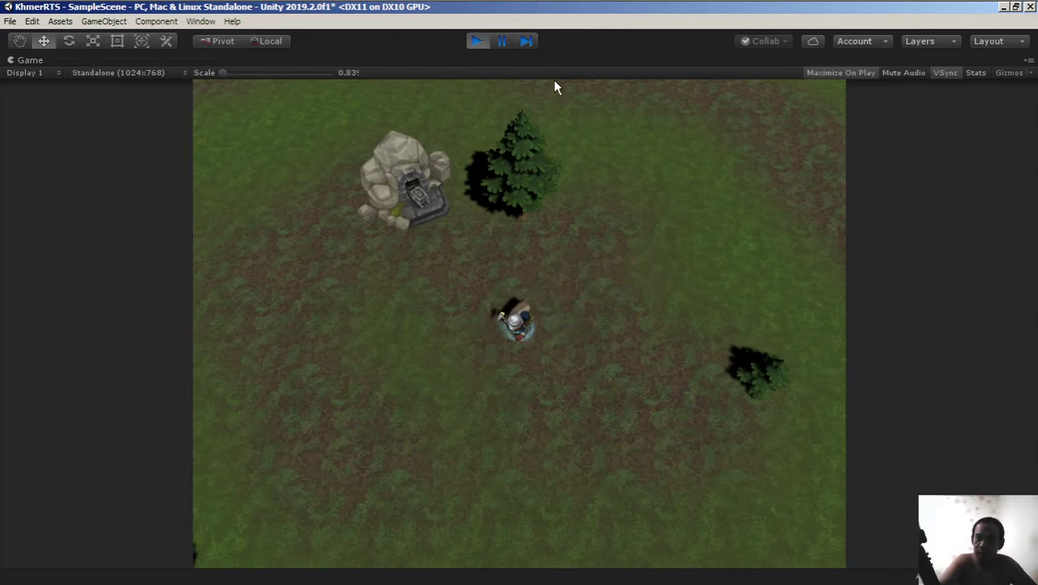
Stop Play mode and un-maximize the Game view to restore the editor layout.
click(476, 40)
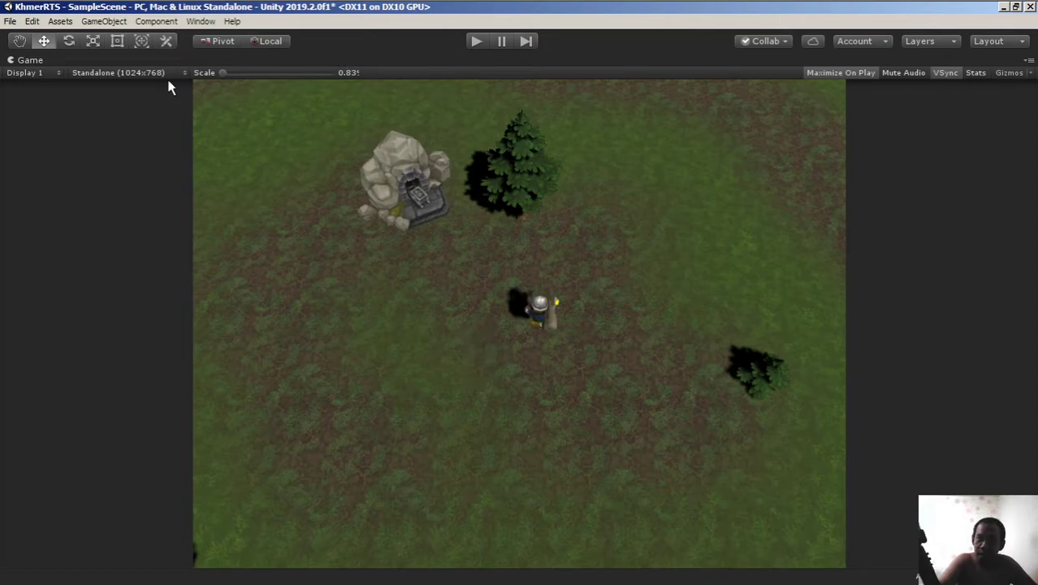
right_click(57, 64)
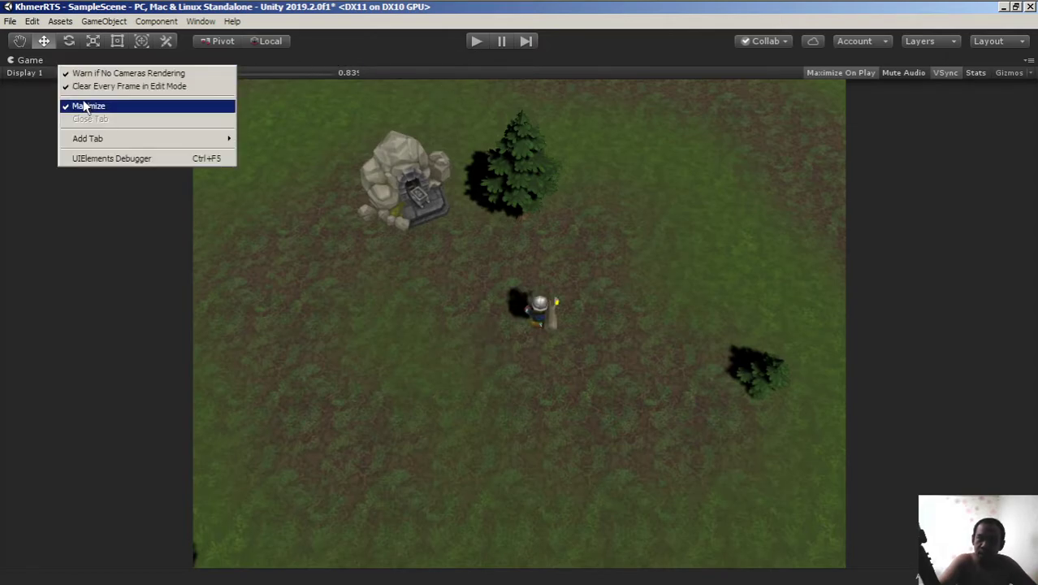
click(85, 106)
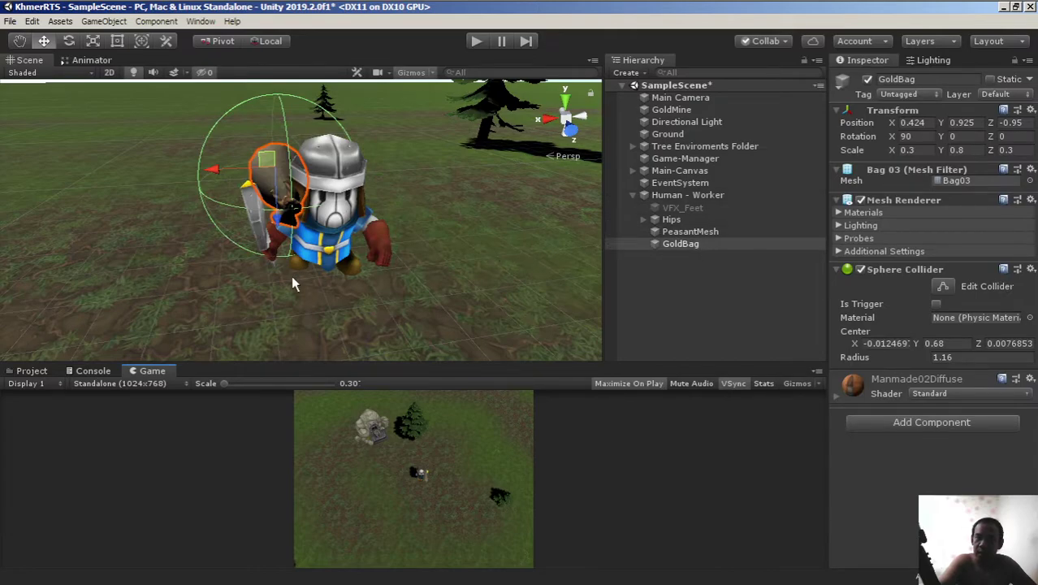
Orbit and zoom in on the worker and select GoldBag in the Hierarchy.
alt+drag(300, 283, 255, 272)
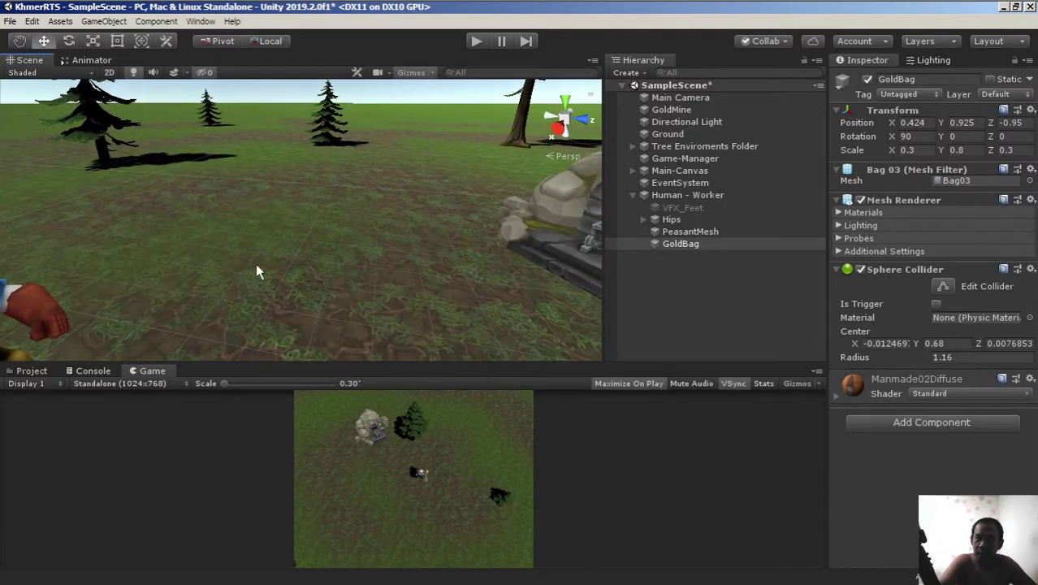
mouse_move(255, 272)
alt+right_down()
mouse_move(398, 271)
mouse_move(425, 253)
alt+right_up()
scroll(425, 253, down, 3)
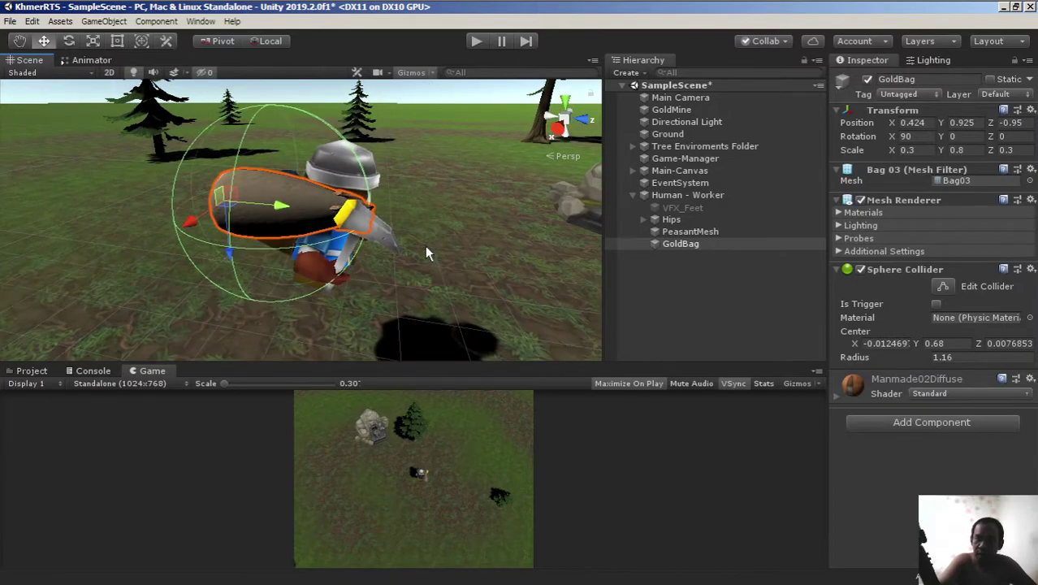
scroll(426, 253, down, 2)
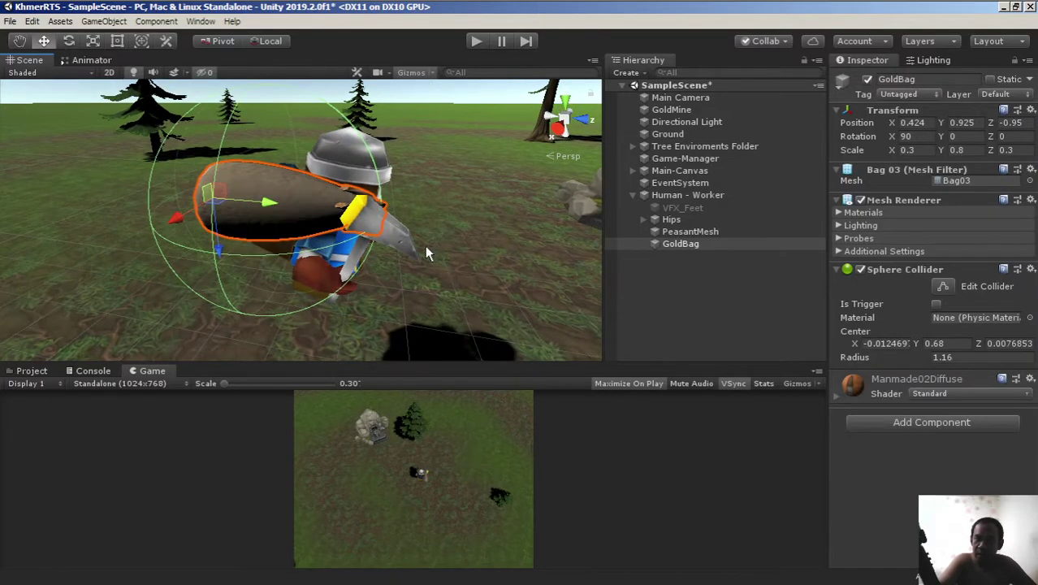
click(679, 245)
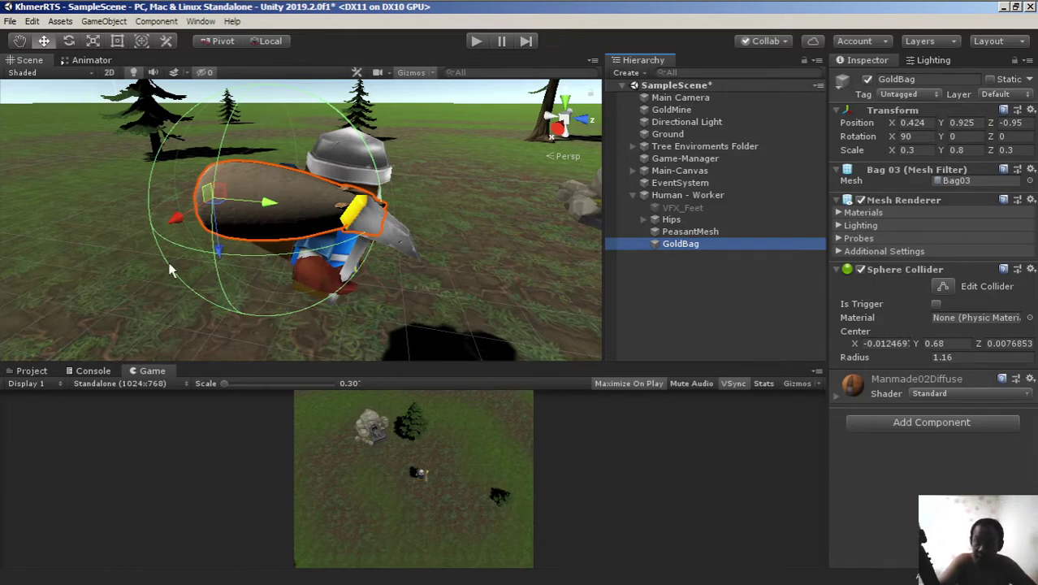
Browse the Project assets to the Firewood03 log prop in the Props folder.
click(32, 371)
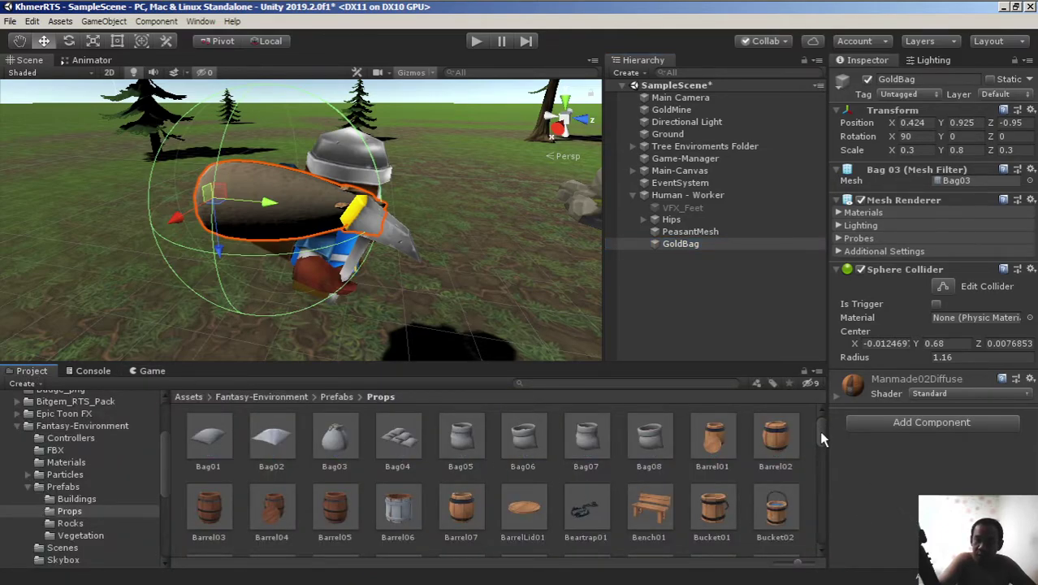
drag(819, 430, 818, 455)
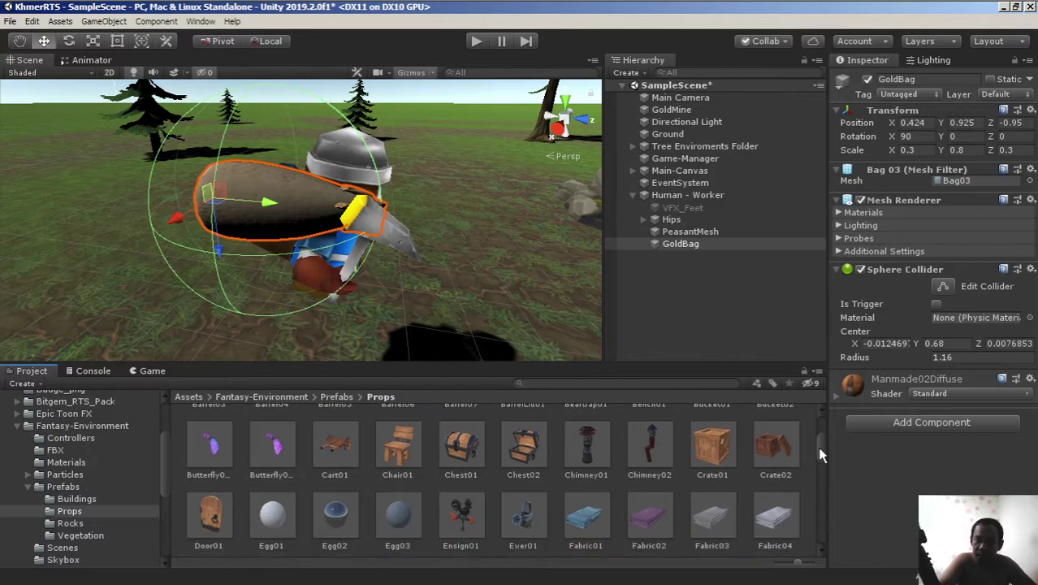
scroll(820, 453, down, 5)
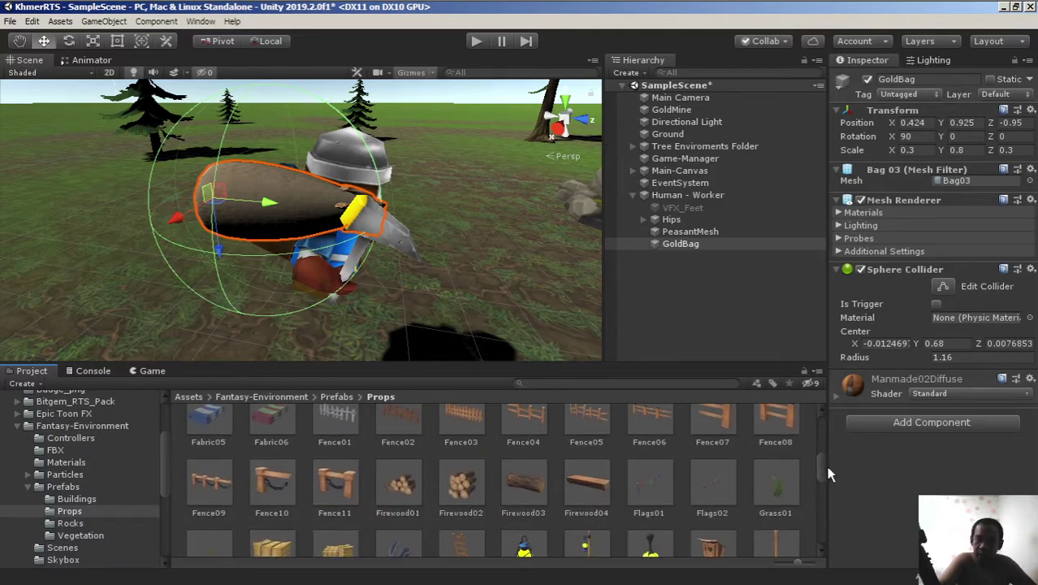
scroll(828, 474, down, 2)
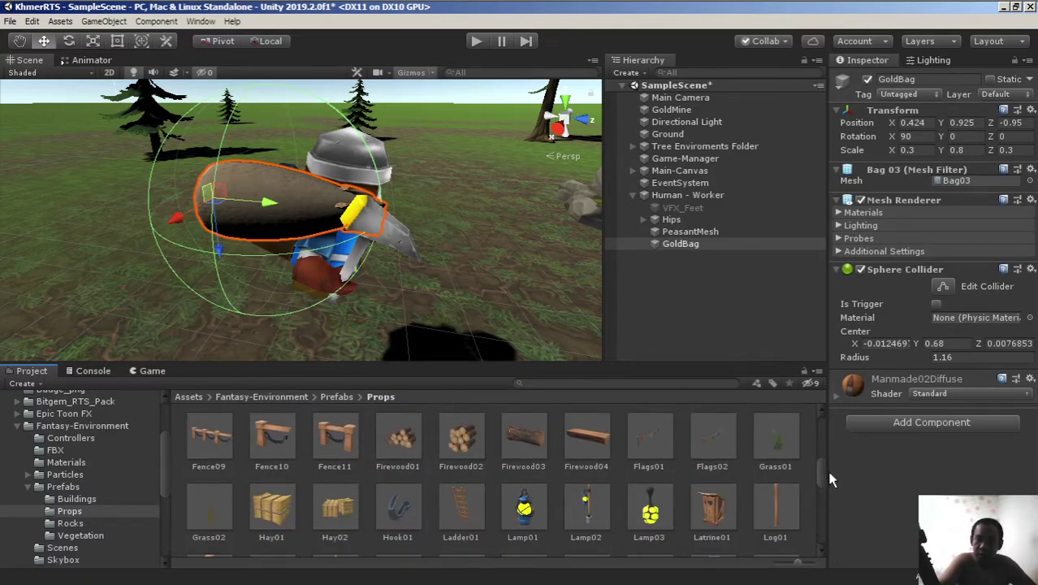
Make Firewood03 a child of GoldBag and unpack its prefab completely.
click(525, 440)
drag(524, 445, 688, 273)
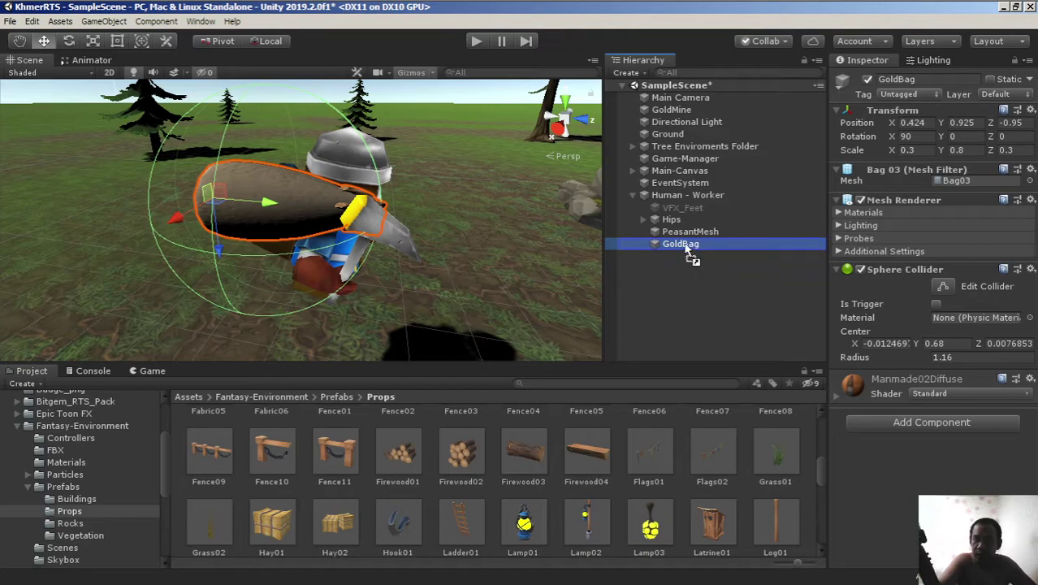
drag(689, 273, 687, 246)
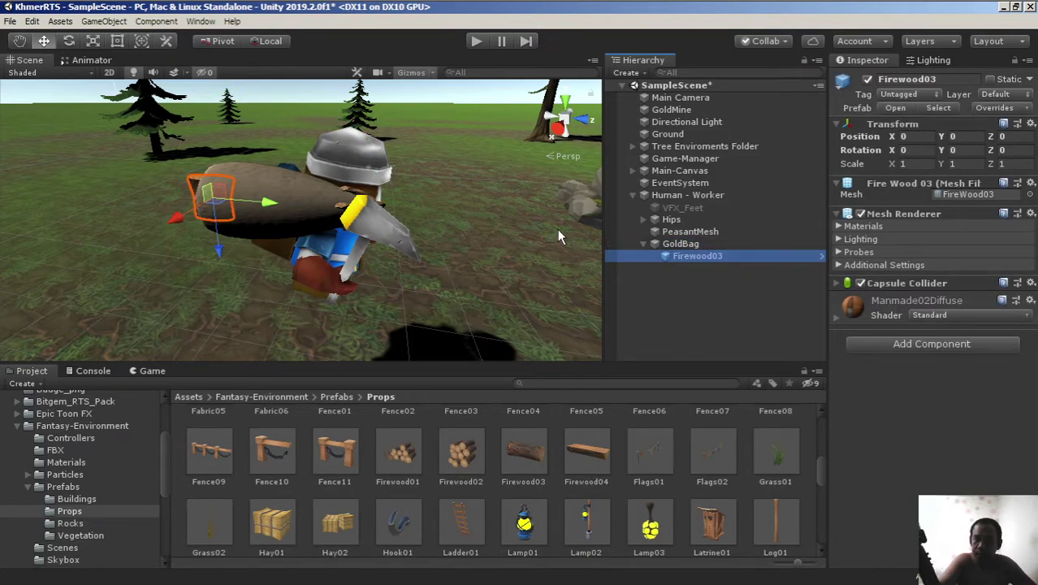
right_click(687, 262)
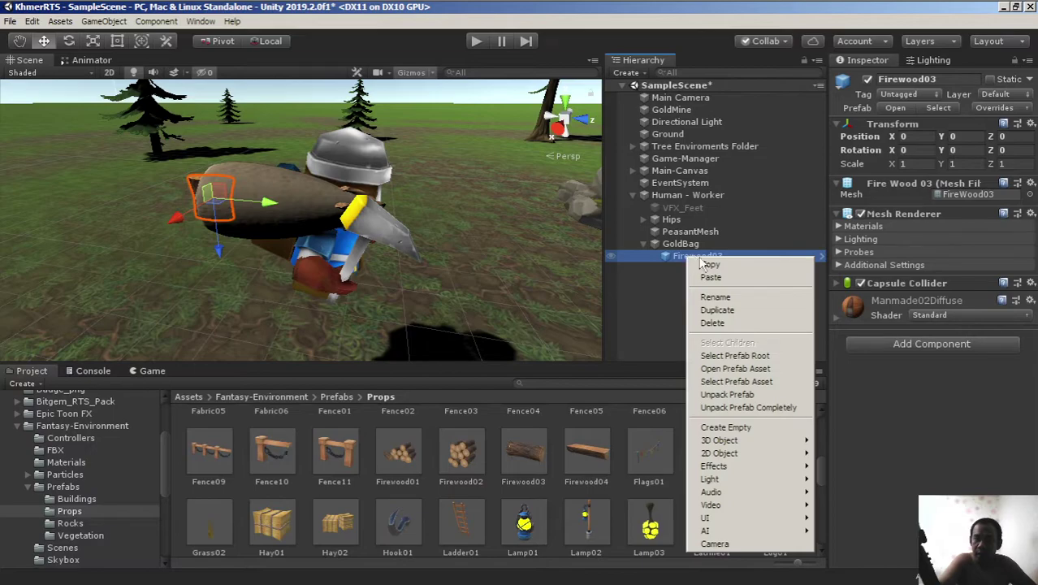
click(715, 408)
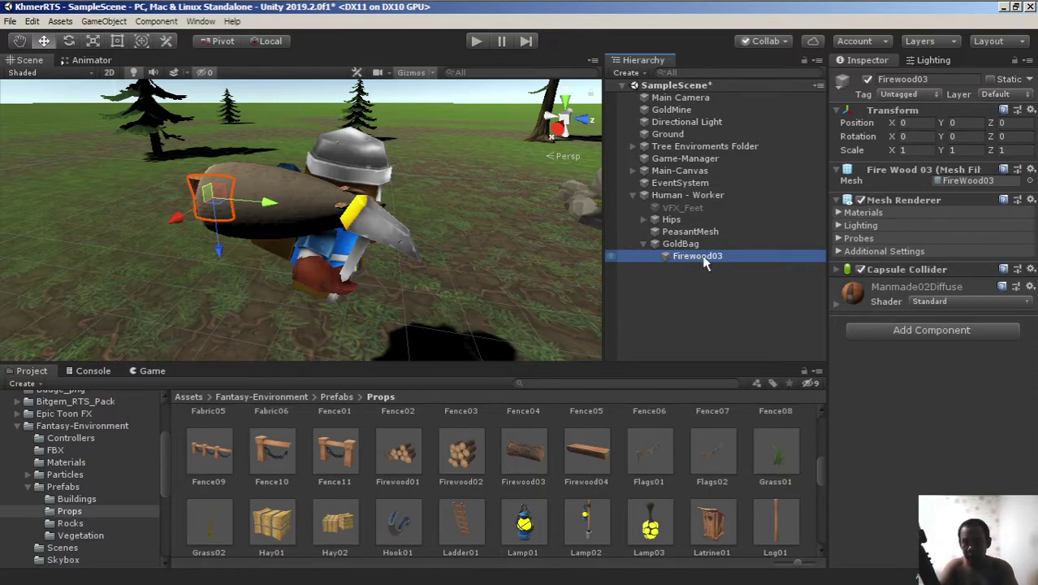
Move Firewood03 out from under GoldBag and rename it 'WoodBag'.
drag(704, 258, 688, 238)
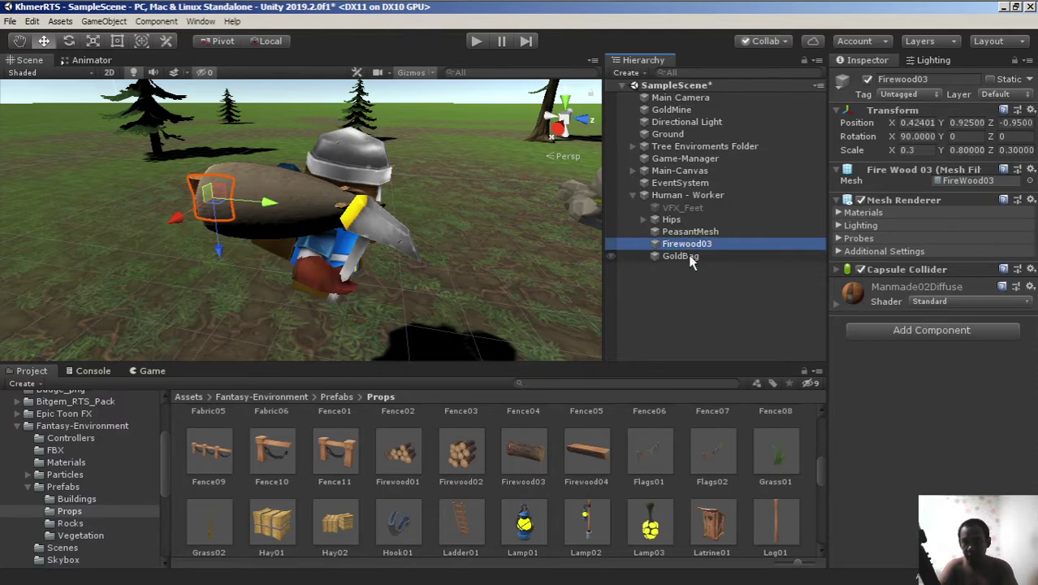
key(F2)
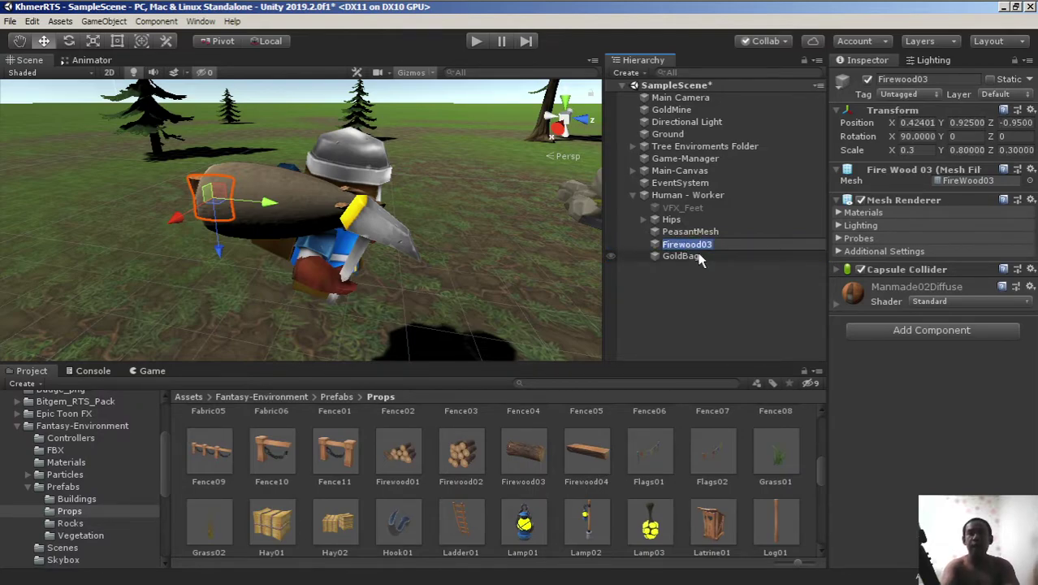
text(Wood)
key(Return)
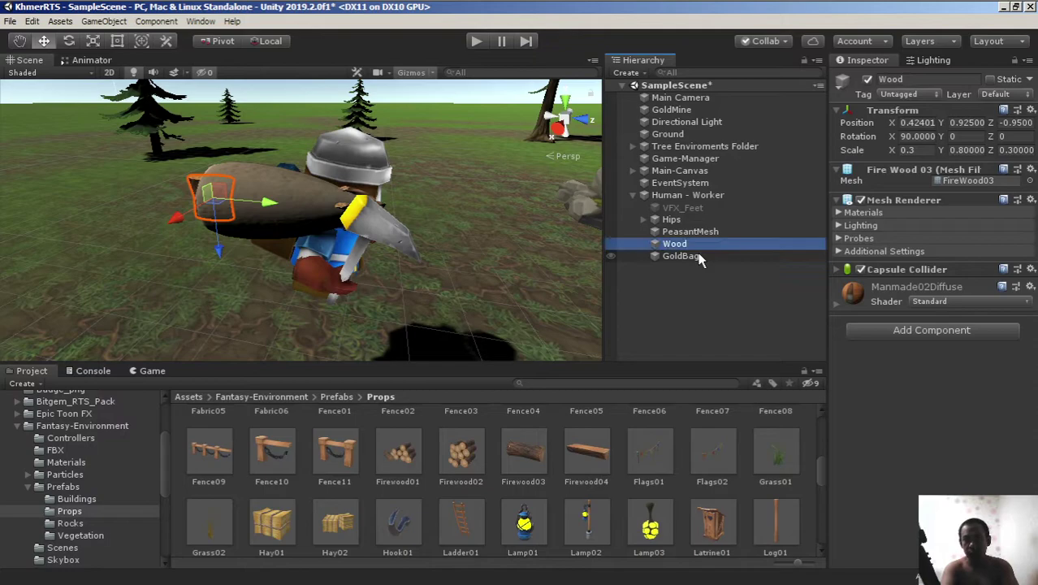
click(713, 246)
click(706, 244)
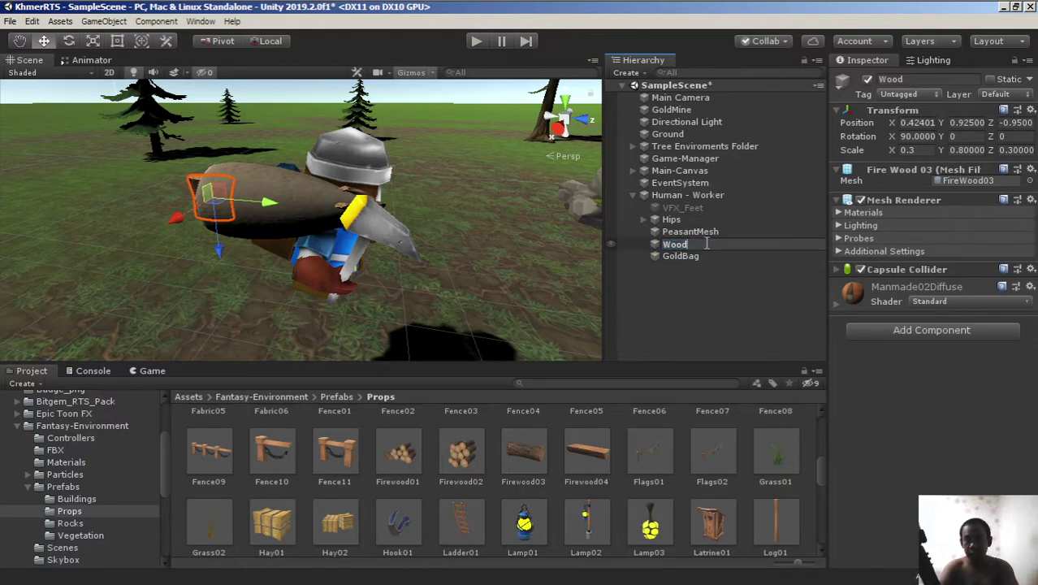
text(Bag)
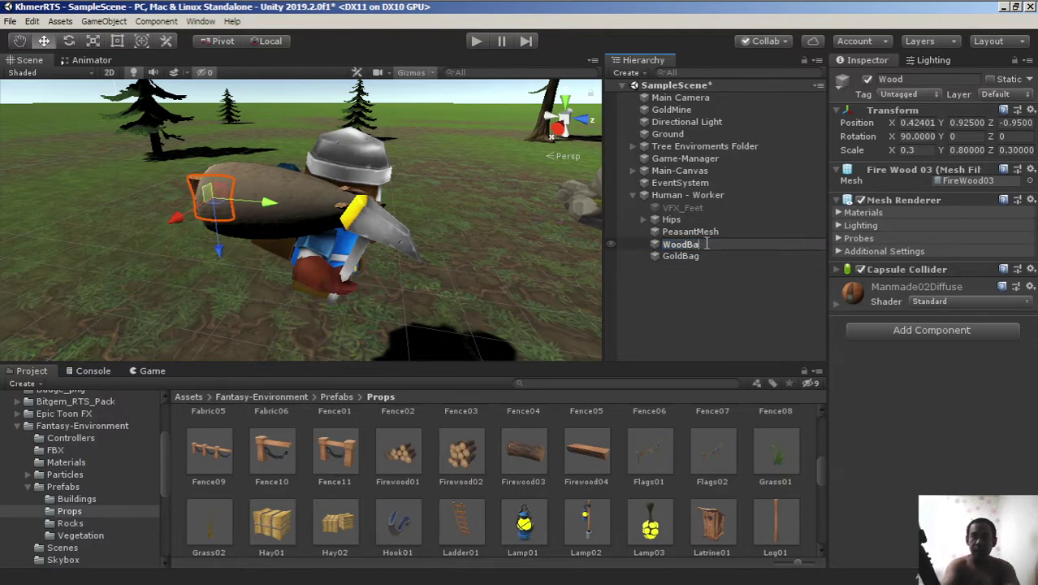
key(Return)
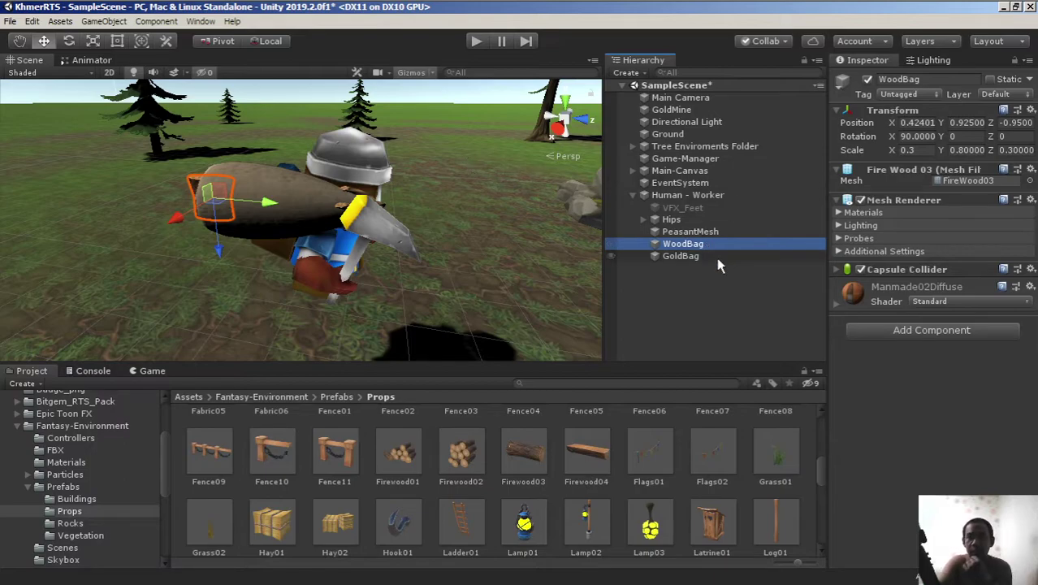
Deactivate GoldBag so it no longer shows on the worker's back.
click(679, 261)
click(681, 258)
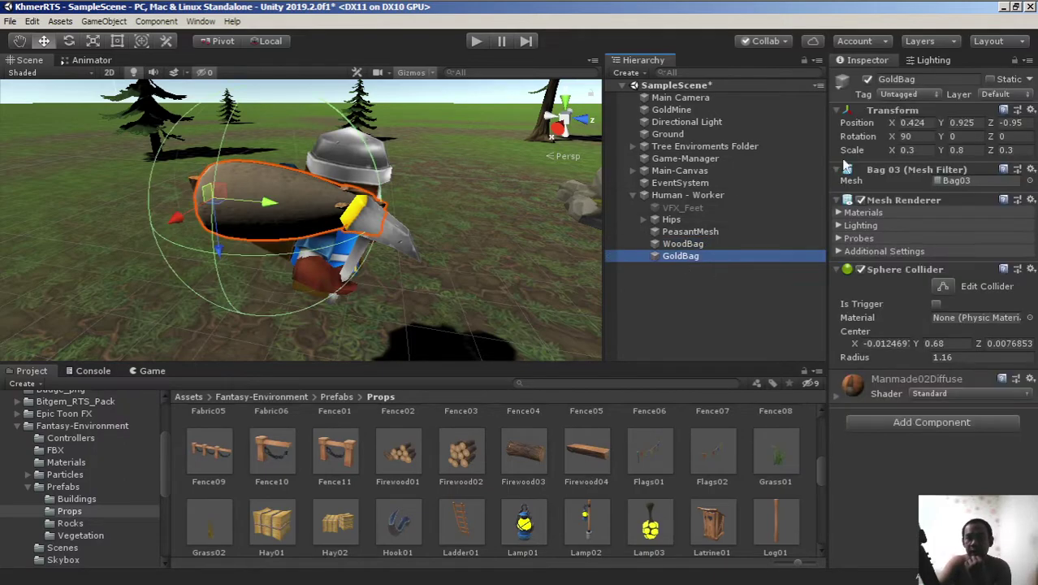
click(866, 81)
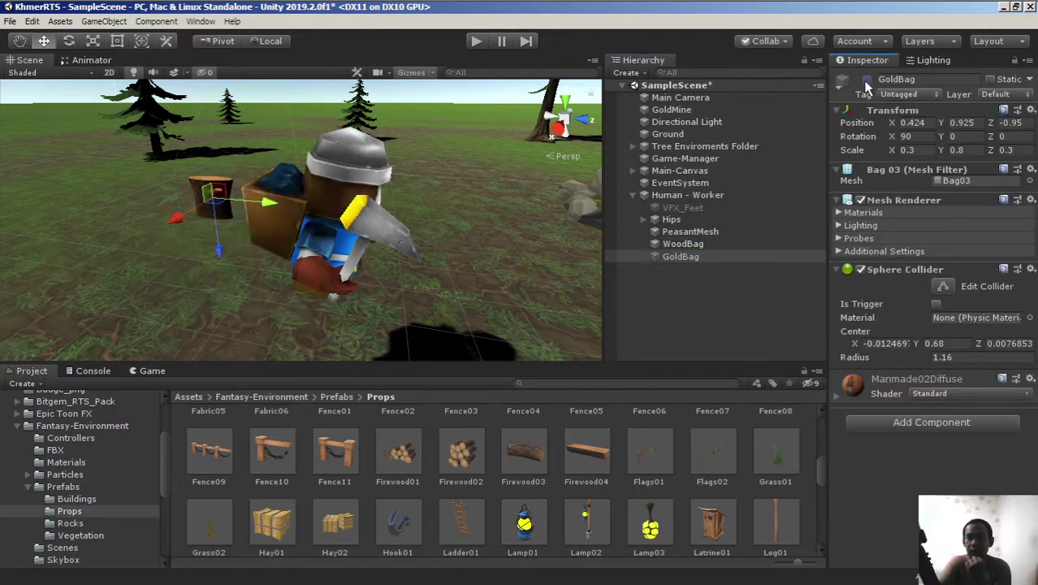
Give WoodBag a Rotation X of 0 and Scale X of 1, then frame it in the Scene view.
click(681, 244)
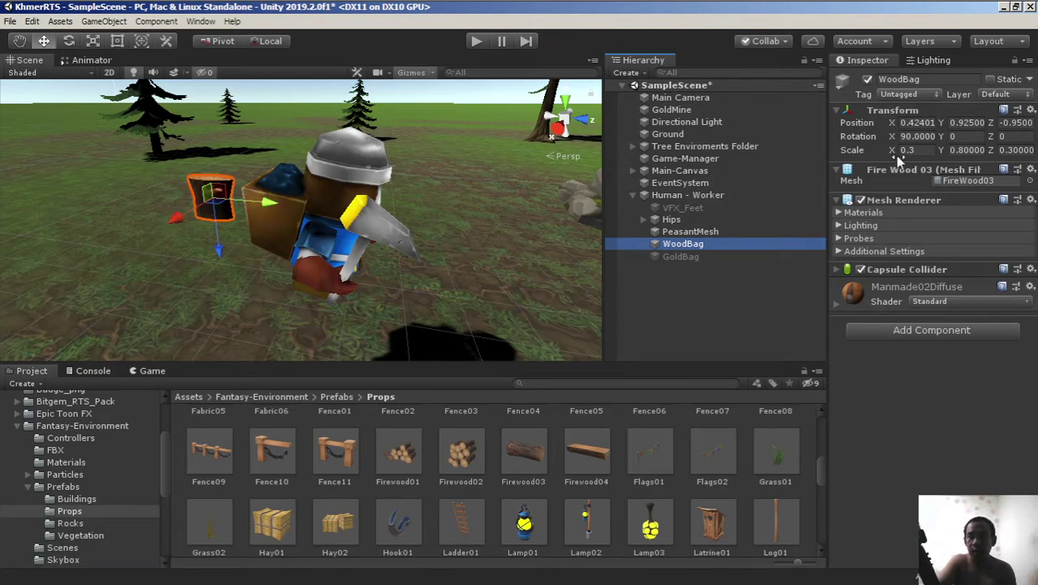
click(926, 135)
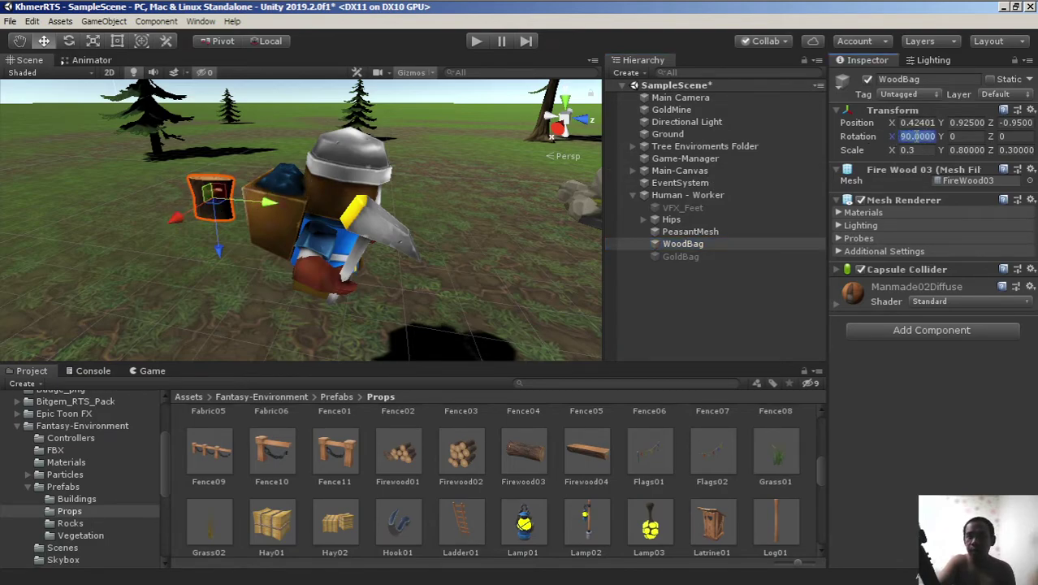
text(0)
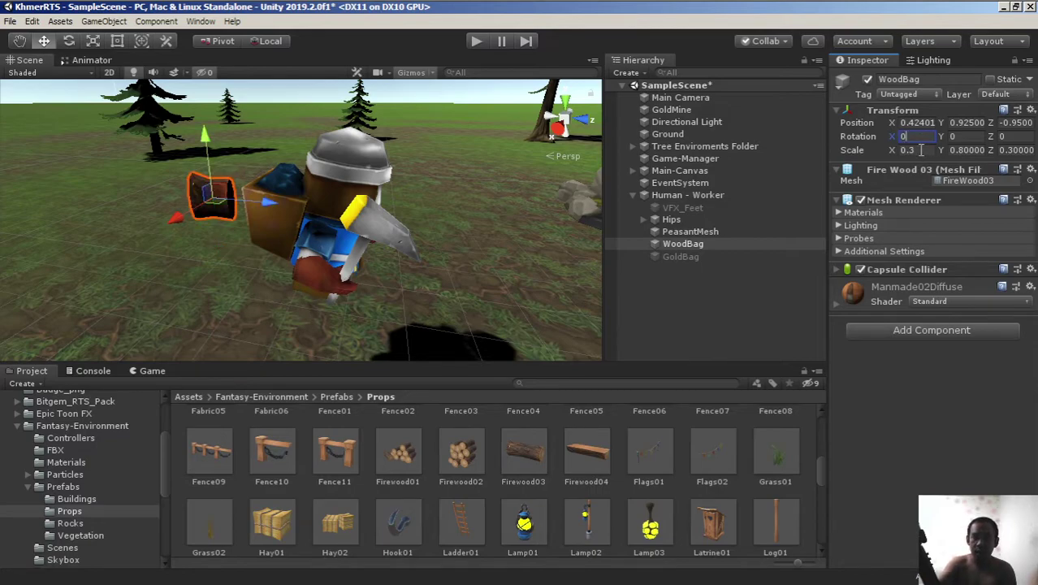
click(921, 150)
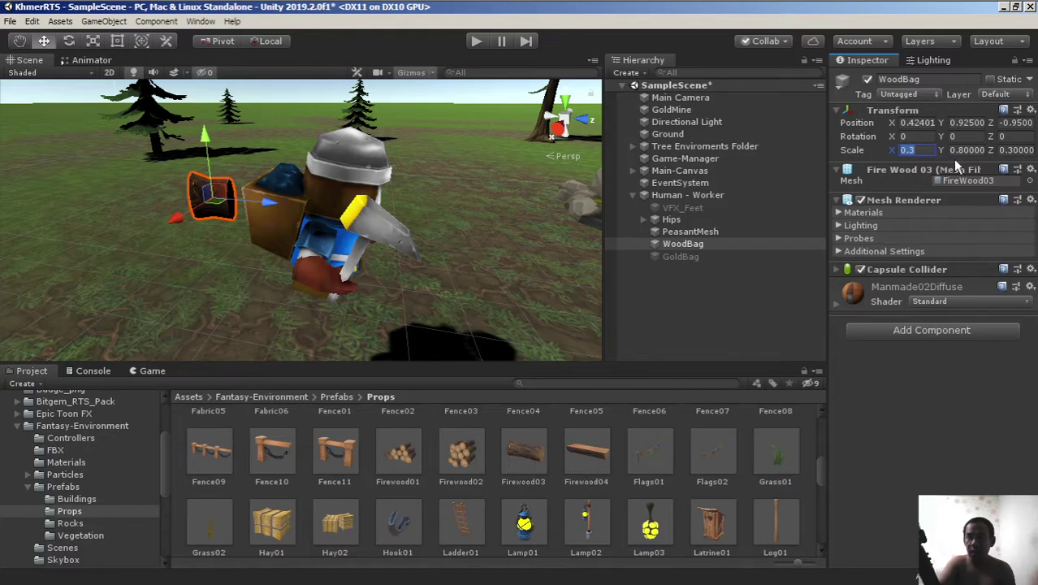
text(1)
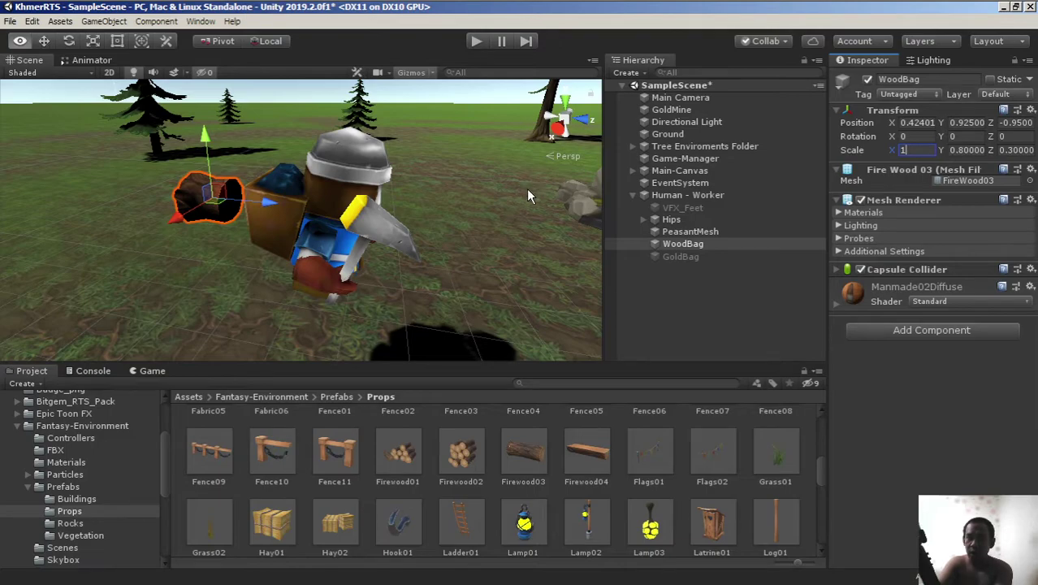
alt+drag(526, 188, 325, 205)
alt+right_drag(325, 205, 419, 204)
mouse_move(419, 205)
mouse_down()
mouse_move(490, 207)
mouse_move(427, 244)
mouse_up()
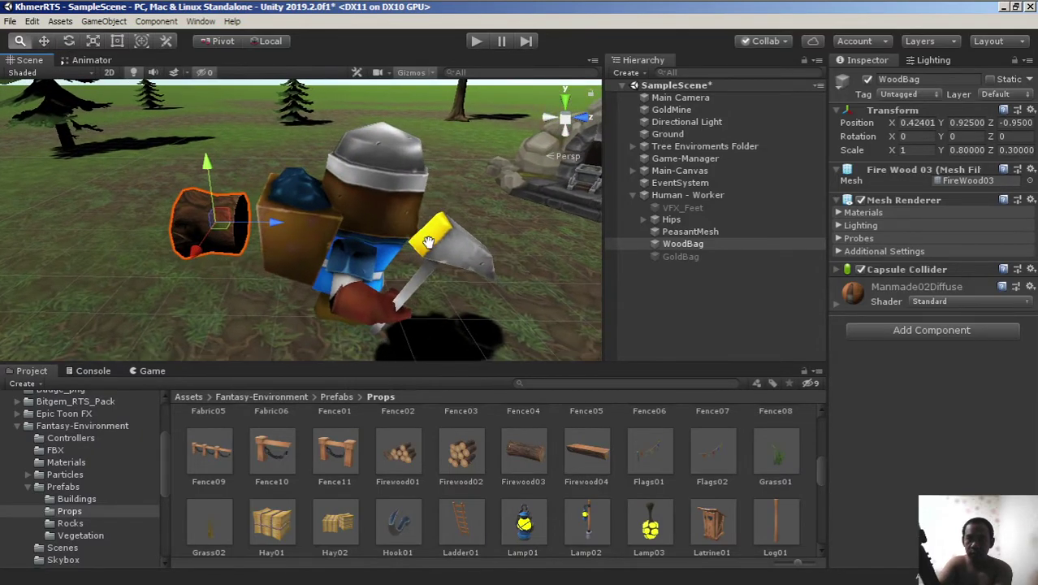
Set WoodBag's Scale Z to 1, making the log a 1, 0.8, 1 bundle.
click(1015, 149)
text(1)
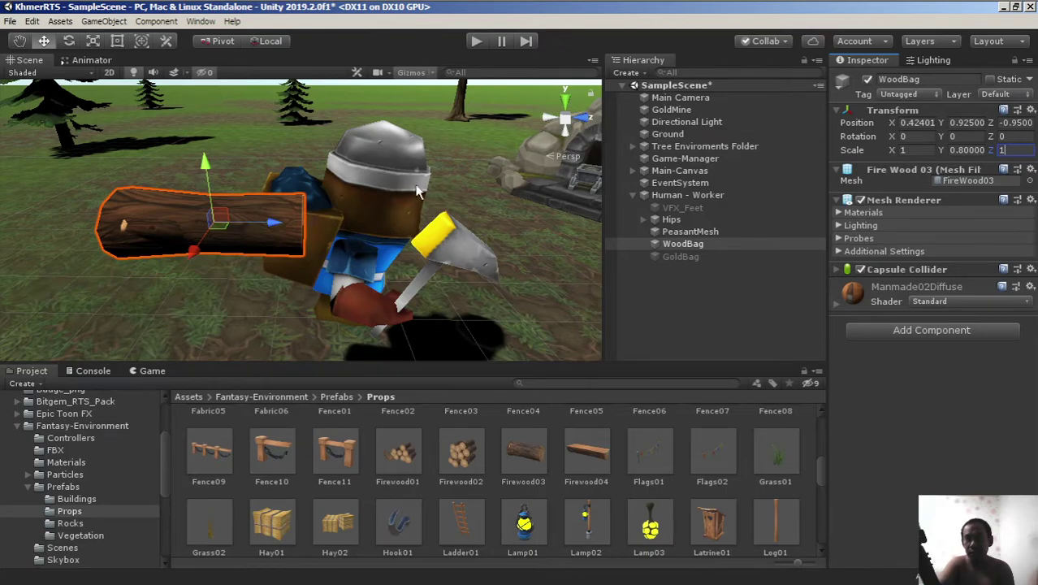
middle_drag(427, 184, 403, 192)
alt+drag(404, 191, 524, 160)
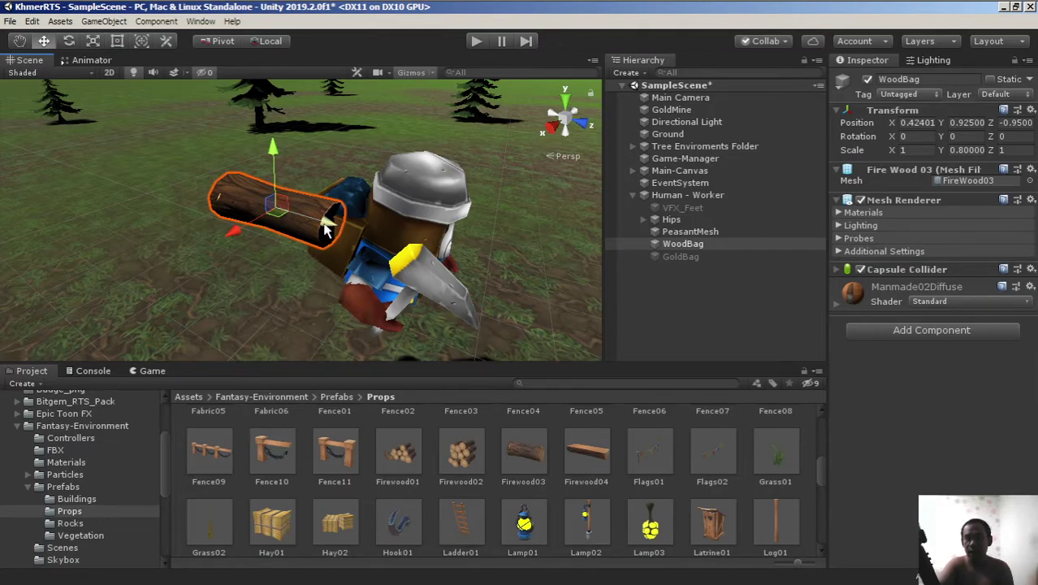
Slide the log along Z to -0.017 onto the worker's back and check it from several angles.
mouse_move(324, 230)
mouse_down()
mouse_move(412, 252)
mouse_move(412, 226)
mouse_move(398, 229)
mouse_up()
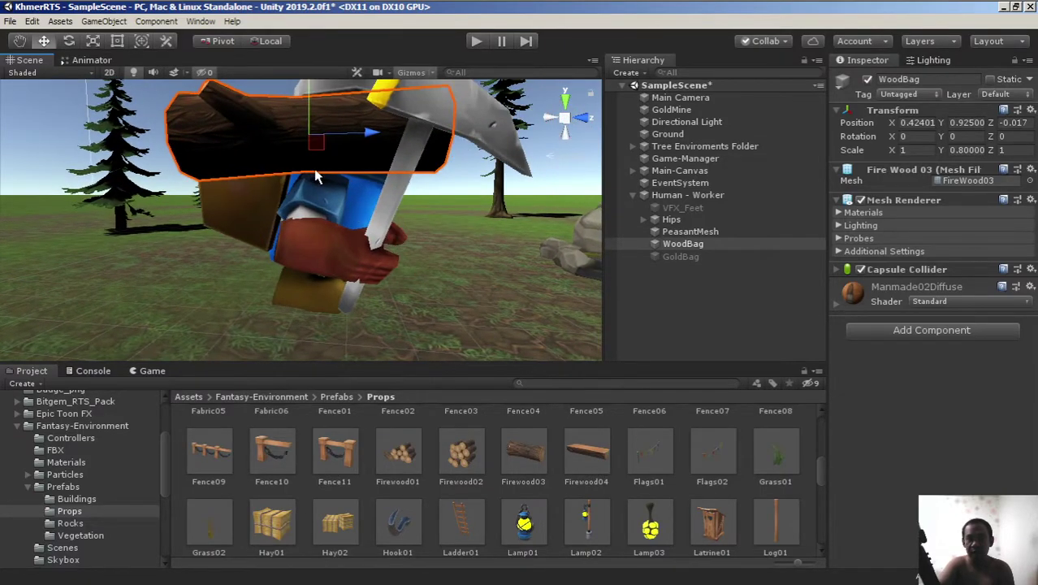
alt+drag(316, 177, 381, 192)
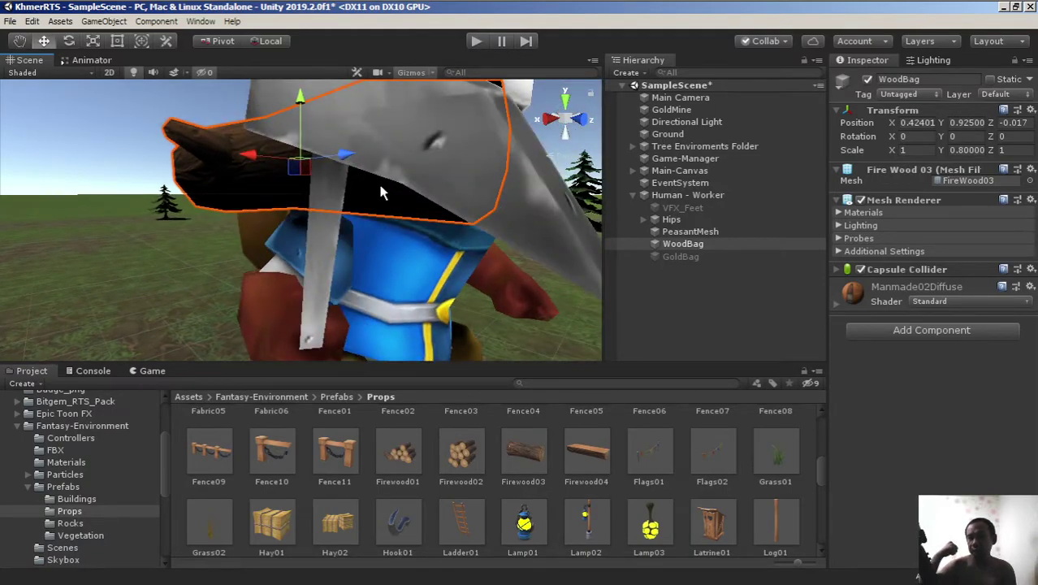
mouse_move(508, 260)
alt+mouse_down()
mouse_move(227, 236)
mouse_move(421, 264)
mouse_move(228, 231)
mouse_move(441, 313)
alt+mouse_up()
scroll(385, 251, down, 3)
alt+right_drag(441, 313, 361, 299)
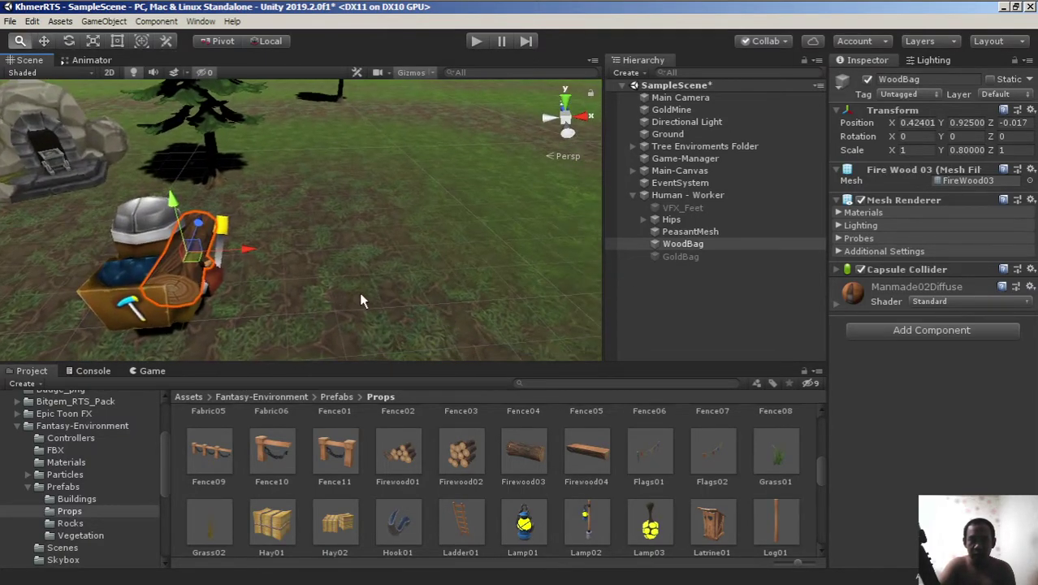
alt+drag(362, 300, 349, 280)
scroll(349, 280, down, 2)
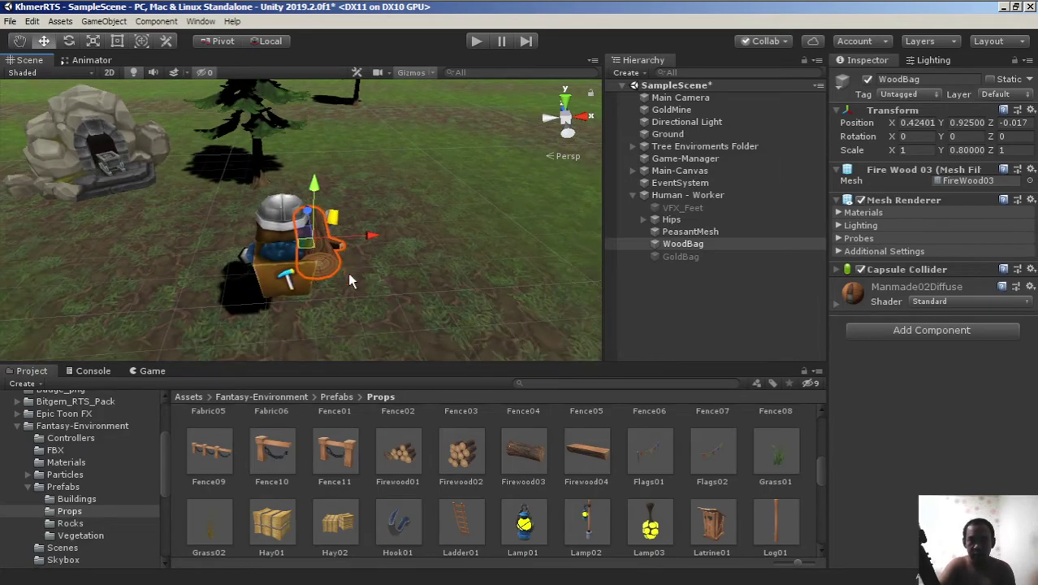
right_click(151, 382)
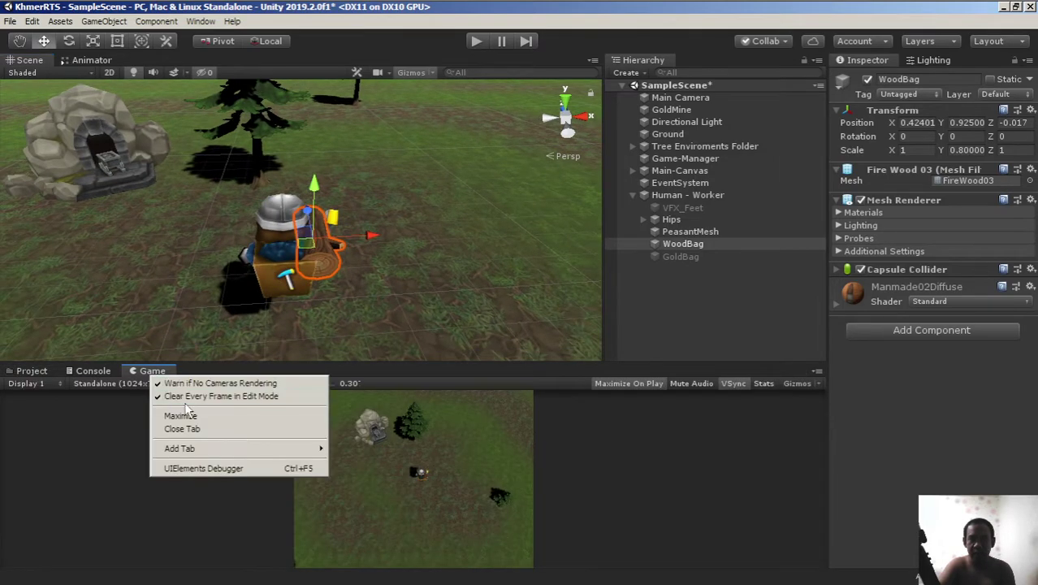
click(472, 41)
click(476, 40)
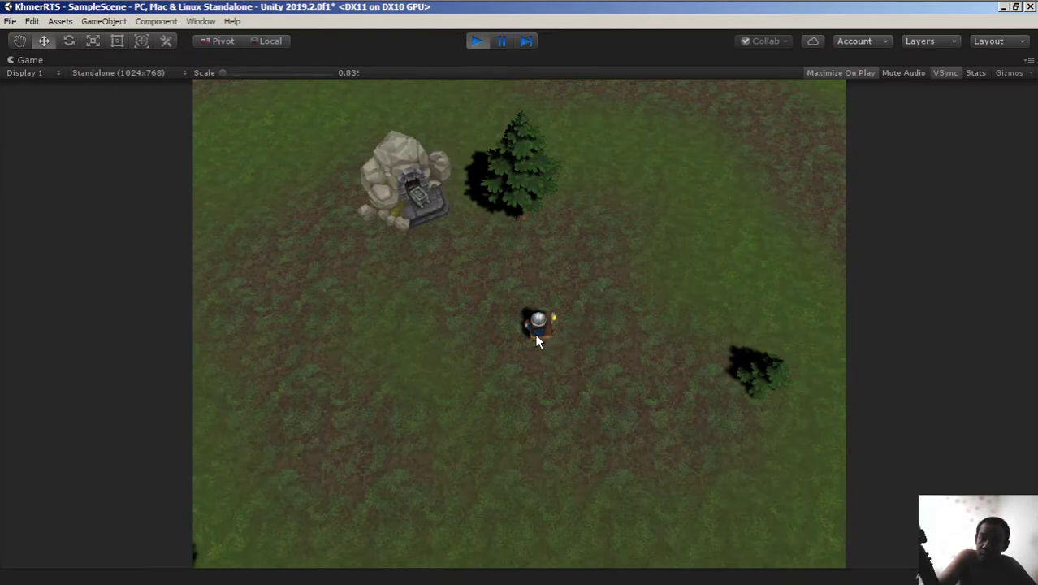
click(535, 327)
right_click(605, 313)
right_click(471, 276)
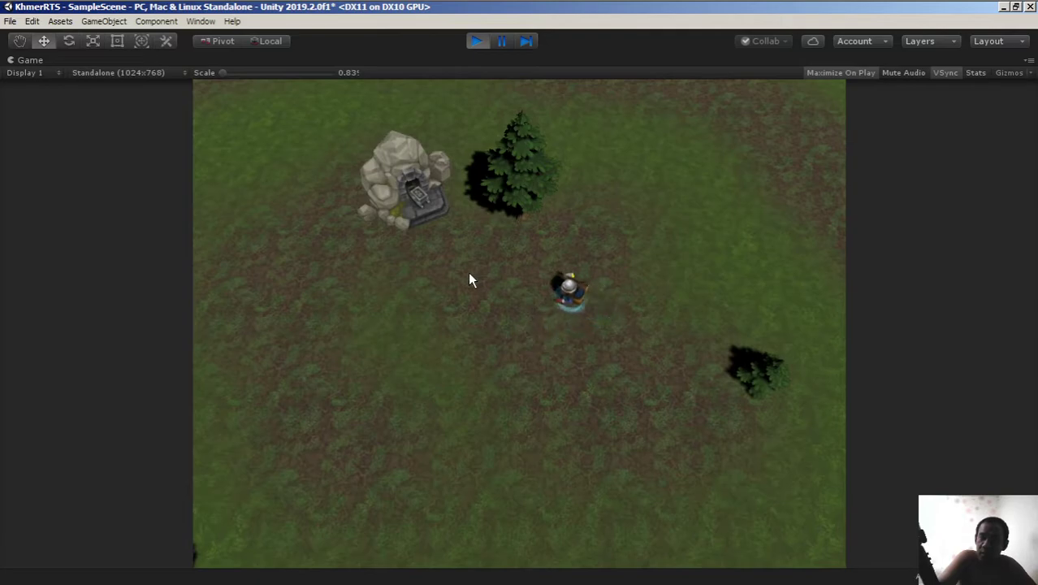
right_click(479, 357)
right_click(595, 357)
right_click(651, 304)
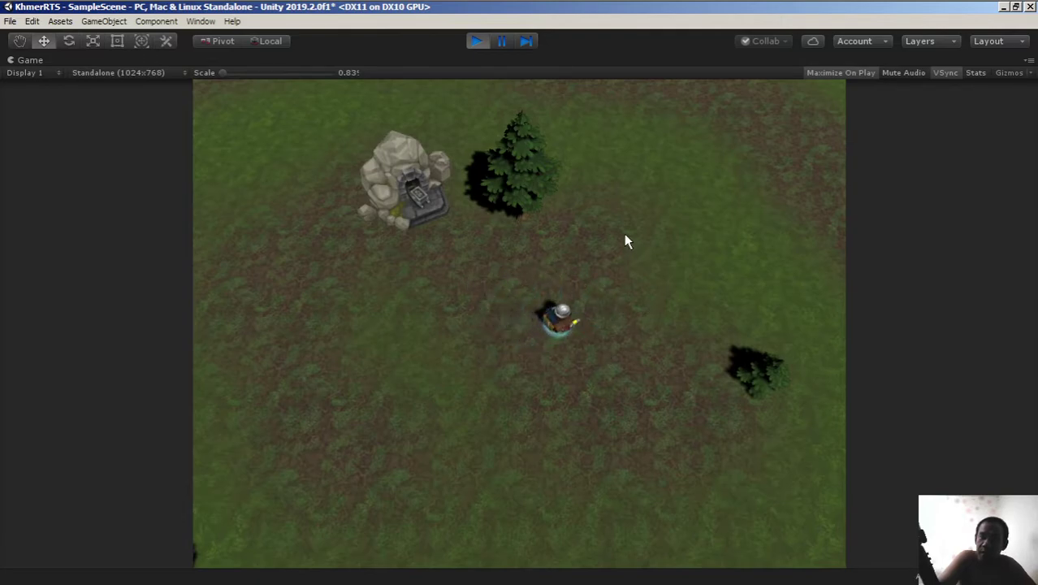
right_click(625, 236)
right_click(464, 342)
right_click(633, 266)
right_click(470, 296)
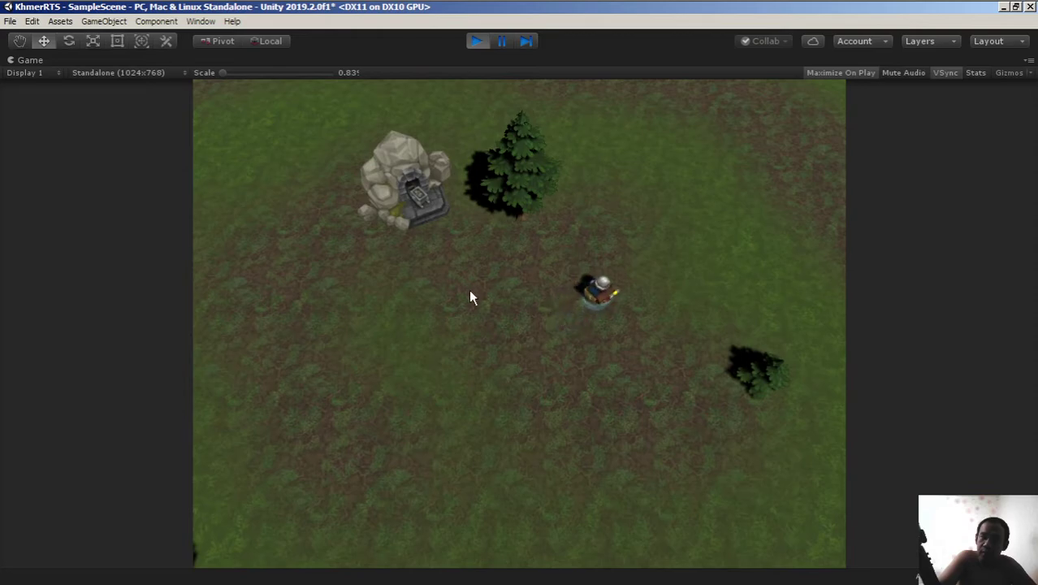
right_click(500, 324)
right_click(647, 285)
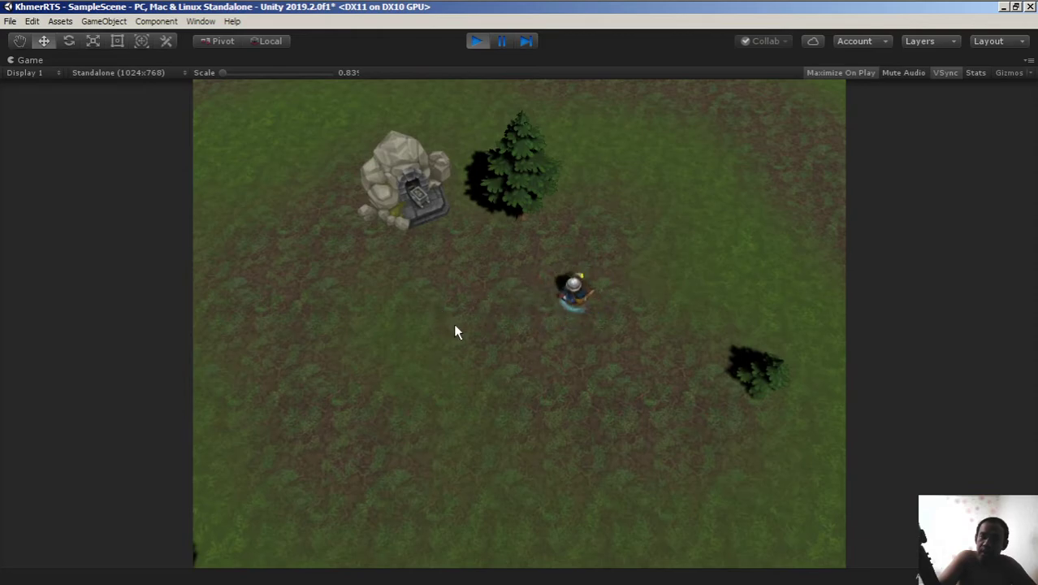
right_click(460, 332)
right_click(597, 307)
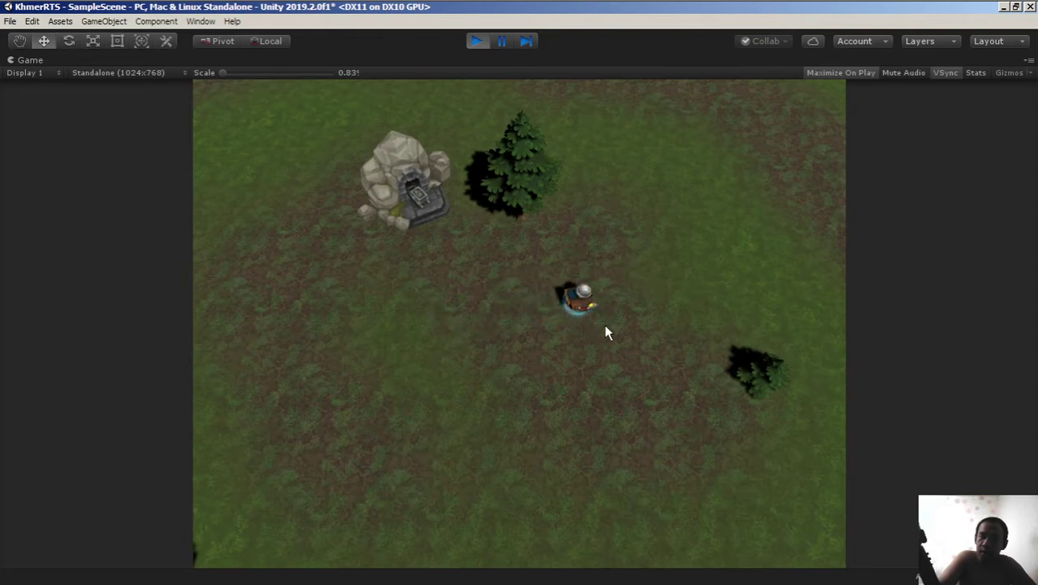
click(603, 303)
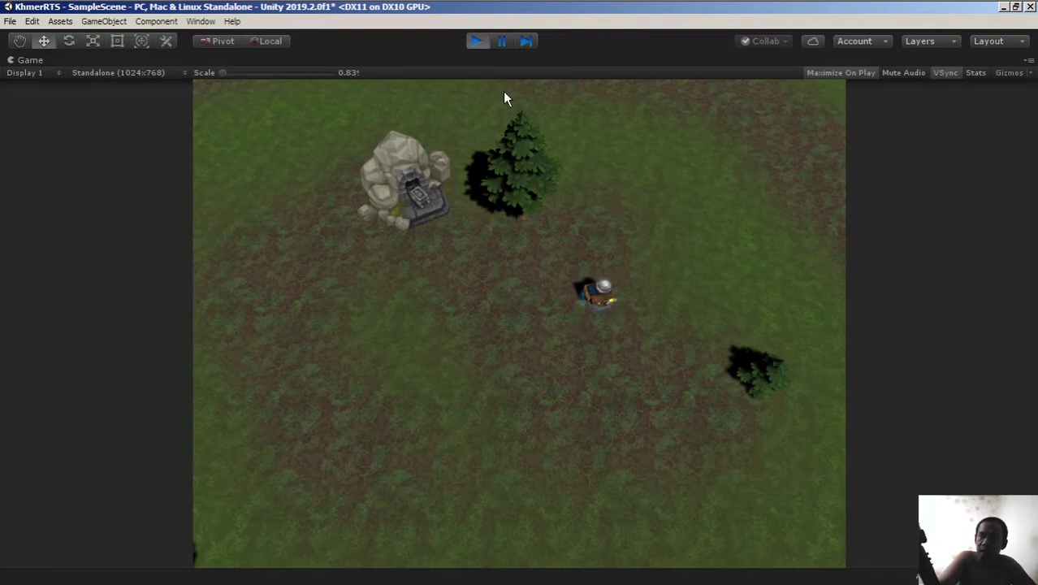
click(475, 42)
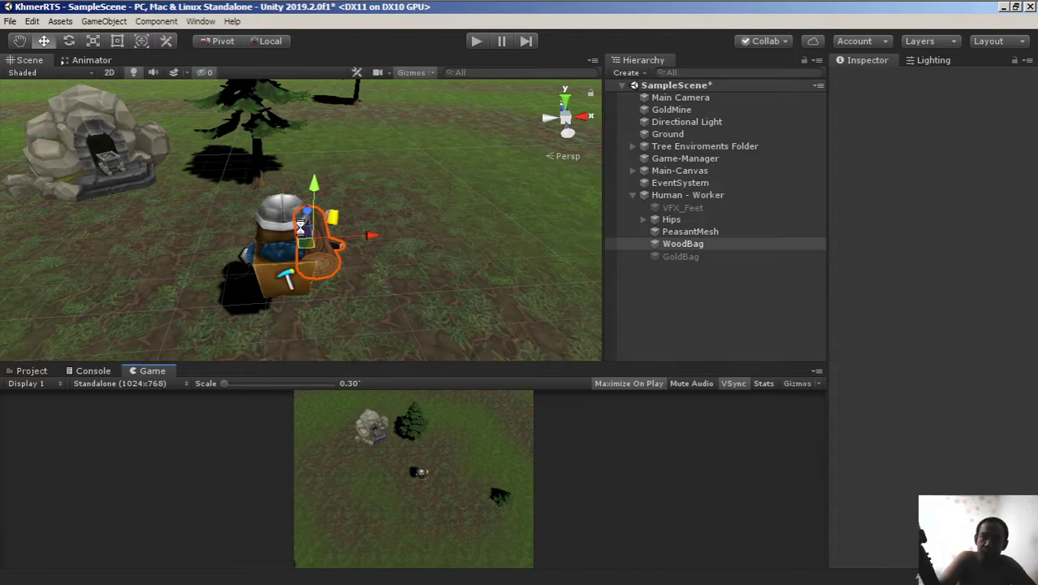
Raise the WoodBag log slightly higher on the worker's back.
mouse_move(459, 232)
alt+mouse_down()
mouse_move(277, 203)
mouse_move(399, 192)
mouse_move(213, 173)
alt+mouse_up()
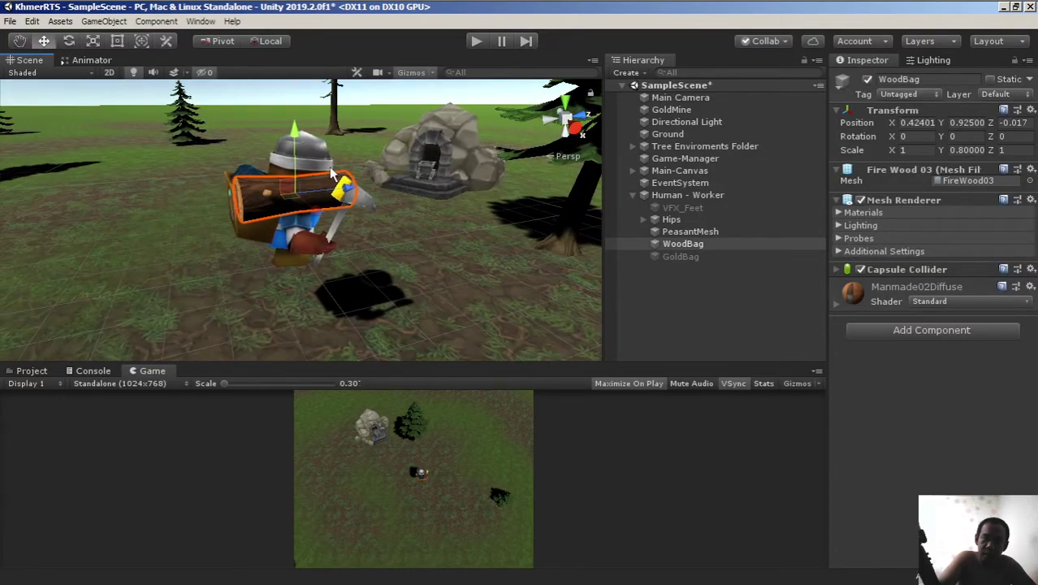
alt+drag(367, 140, 313, 183)
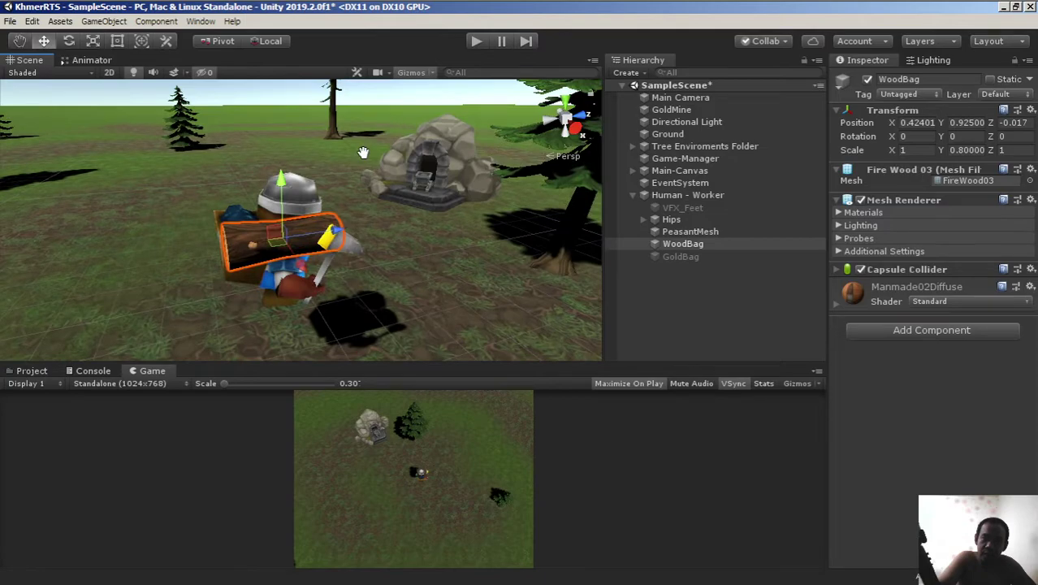
click(277, 185)
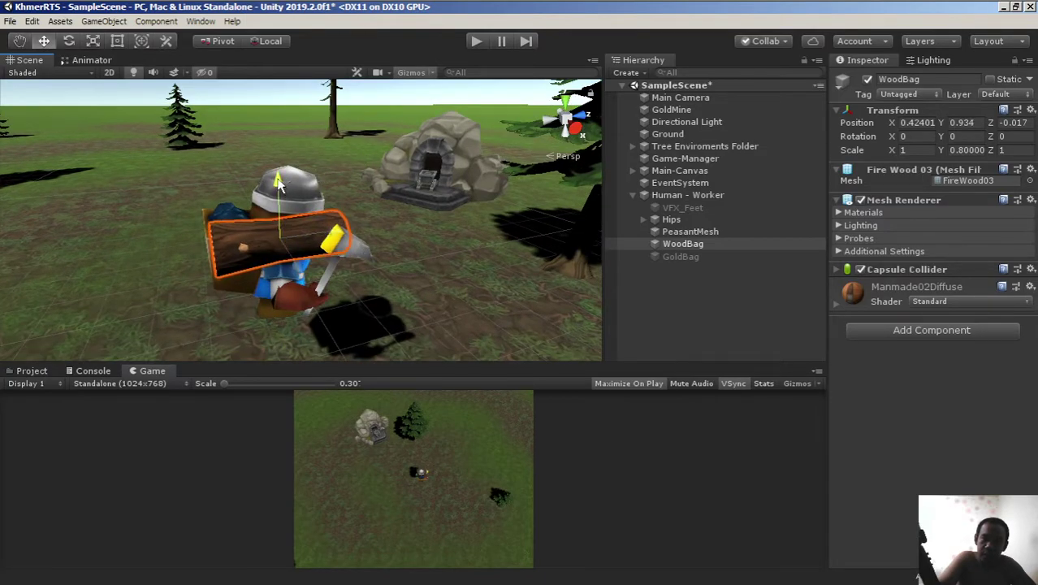
drag(277, 185, 277, 175)
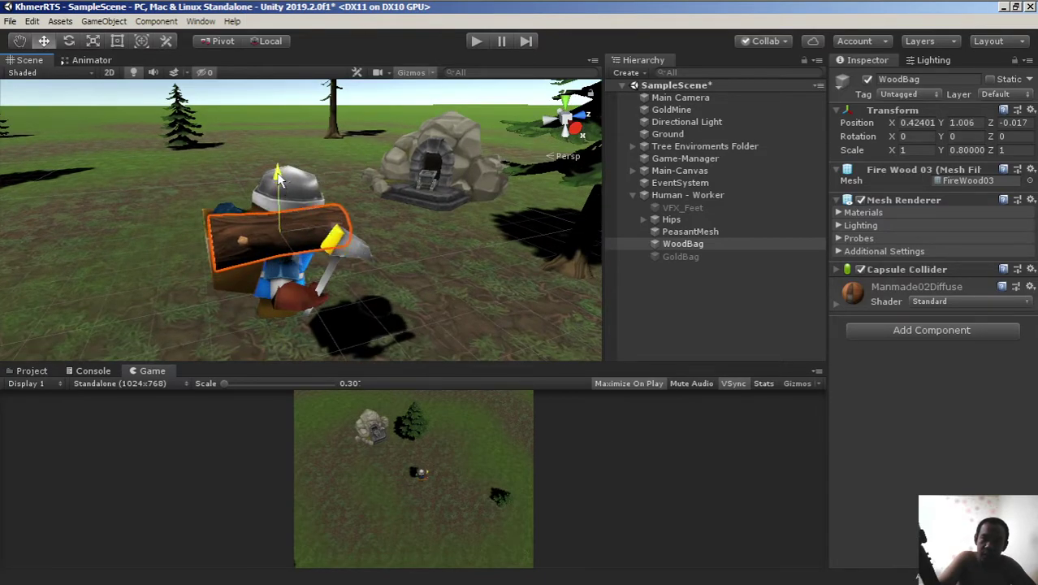
Shift the log sideways to X 0.539 and enter Play mode with Ctrl+P.
click(299, 258)
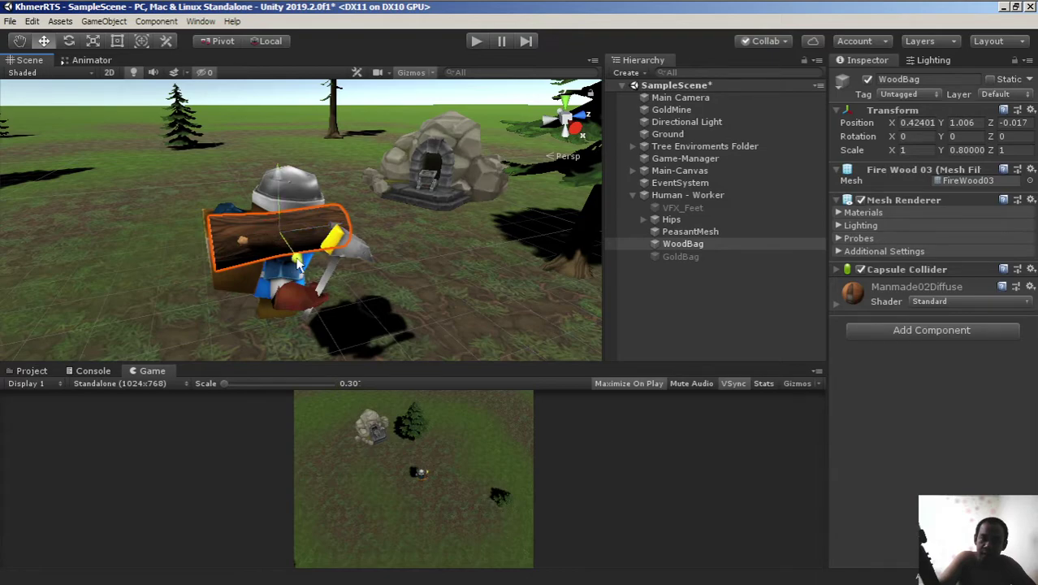
drag(299, 258, 319, 263)
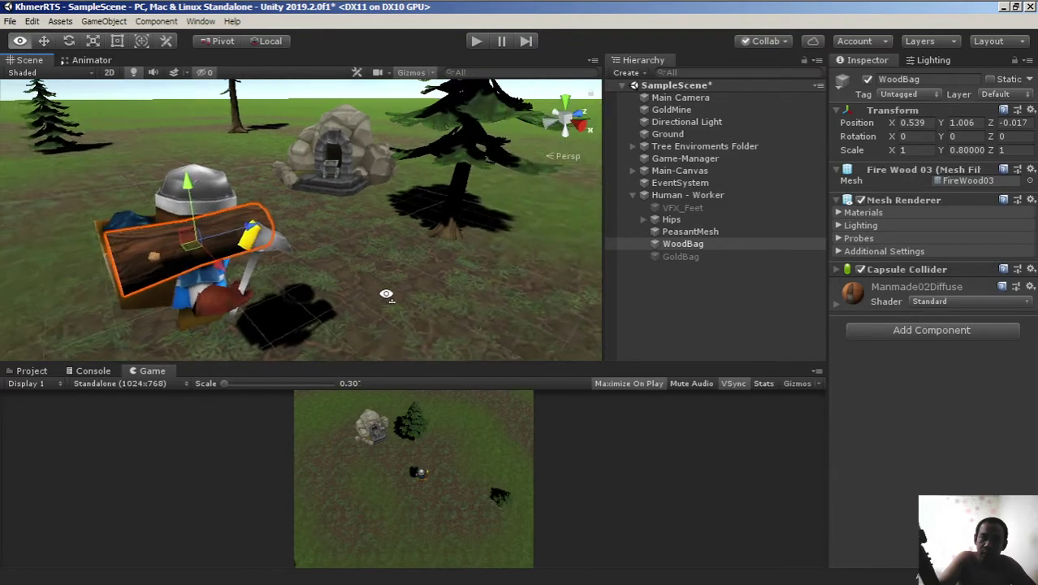
middle_drag(569, 276, 389, 285)
alt+drag(389, 286, 459, 271)
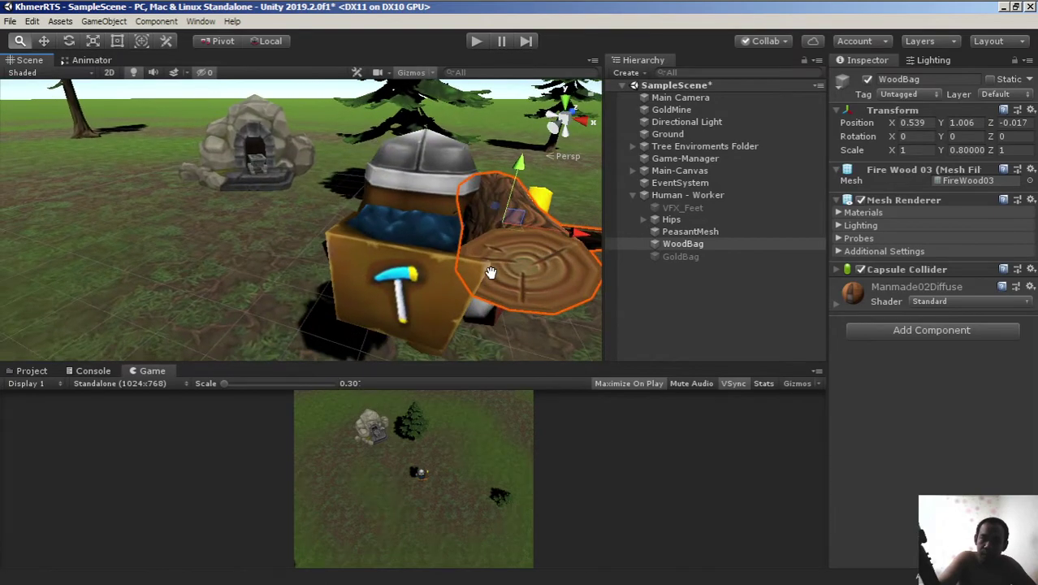
scroll(460, 268, down, 5)
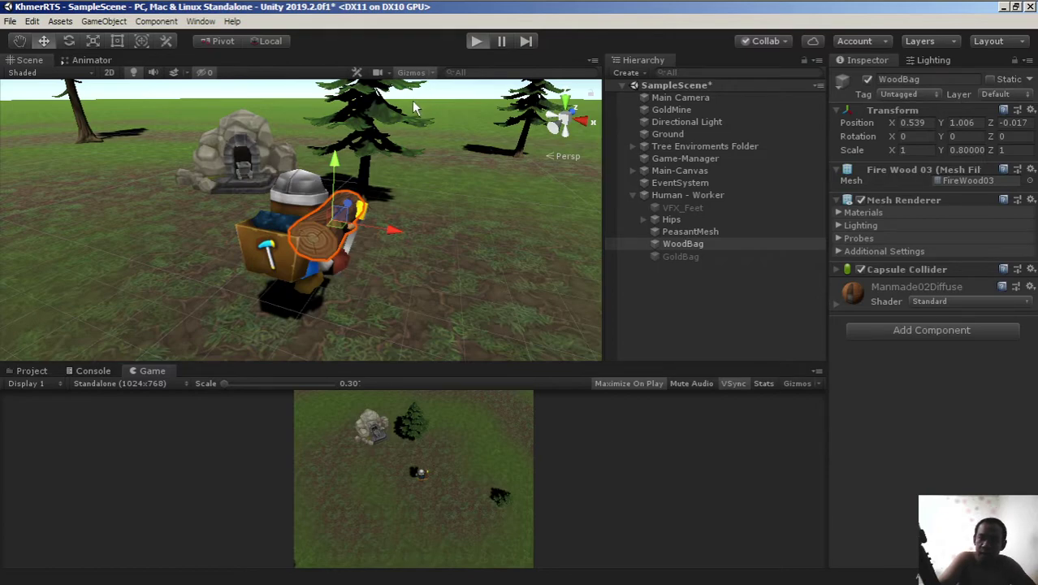
key(ctrl+p)
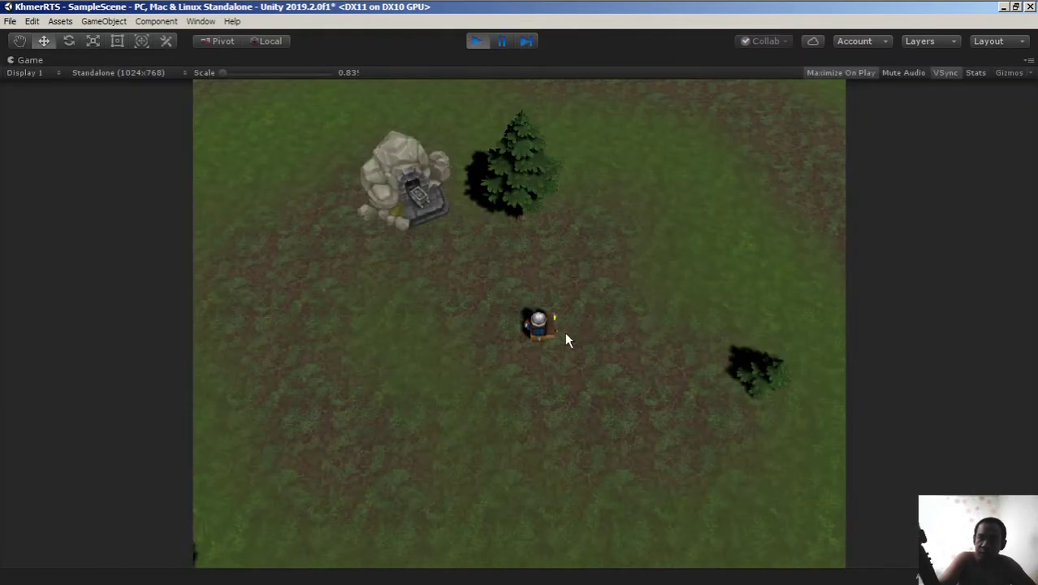
Select the worker, order it to walk to four spots in the Game view, then stop Play mode.
click(535, 327)
right_click(476, 294)
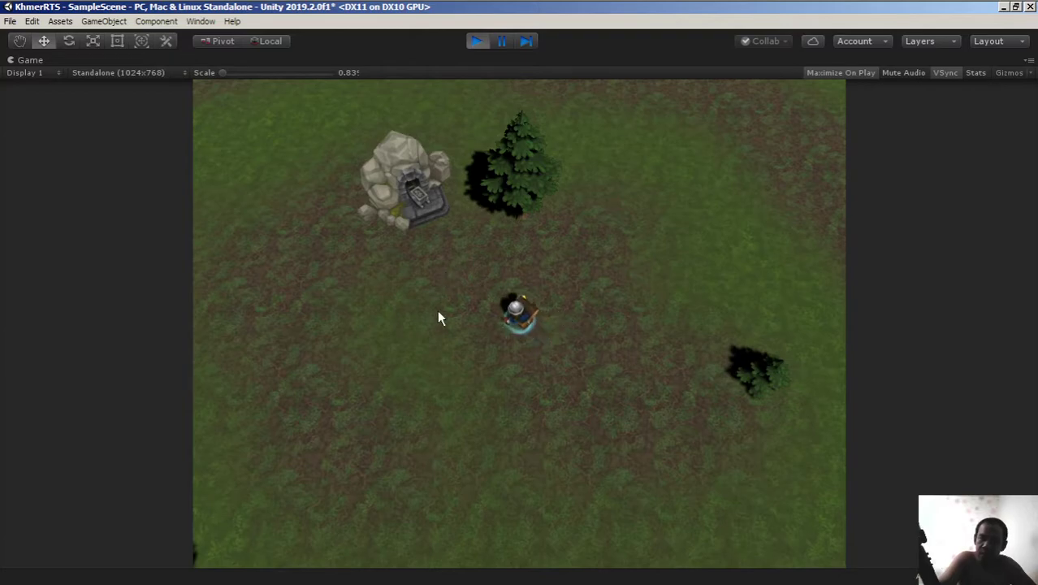
right_click(609, 302)
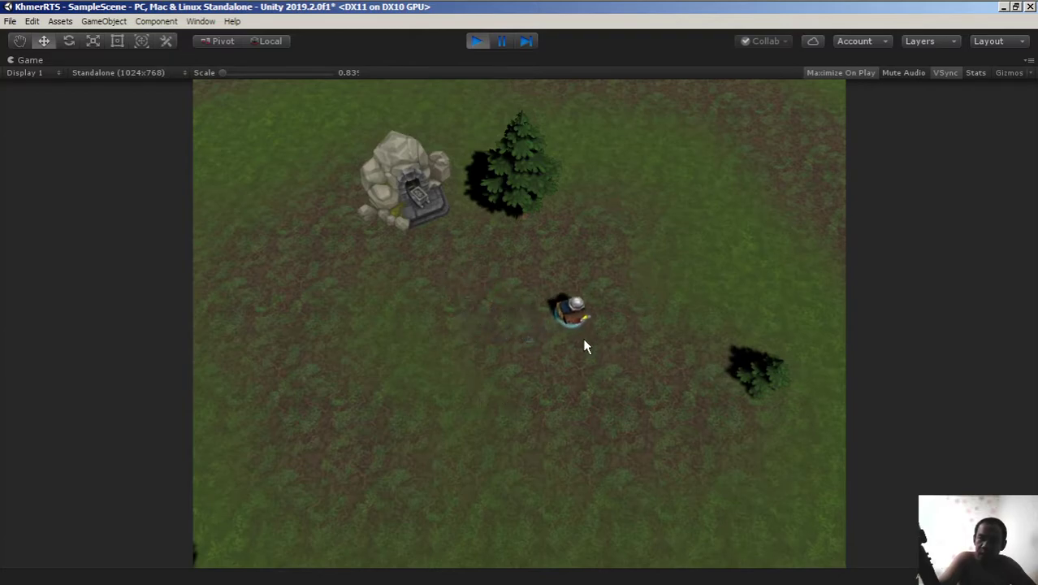
right_click(520, 375)
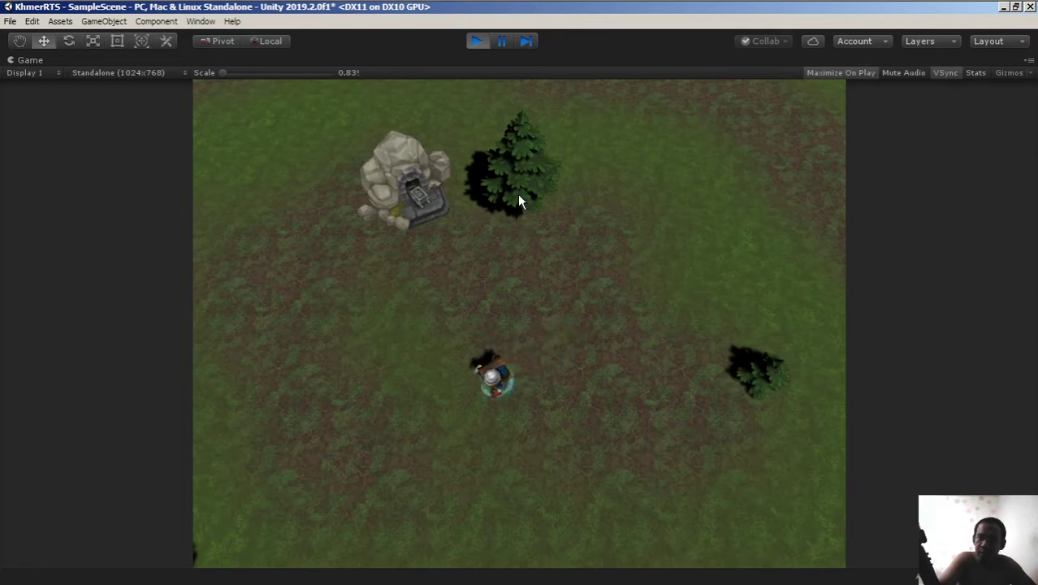
right_click(575, 367)
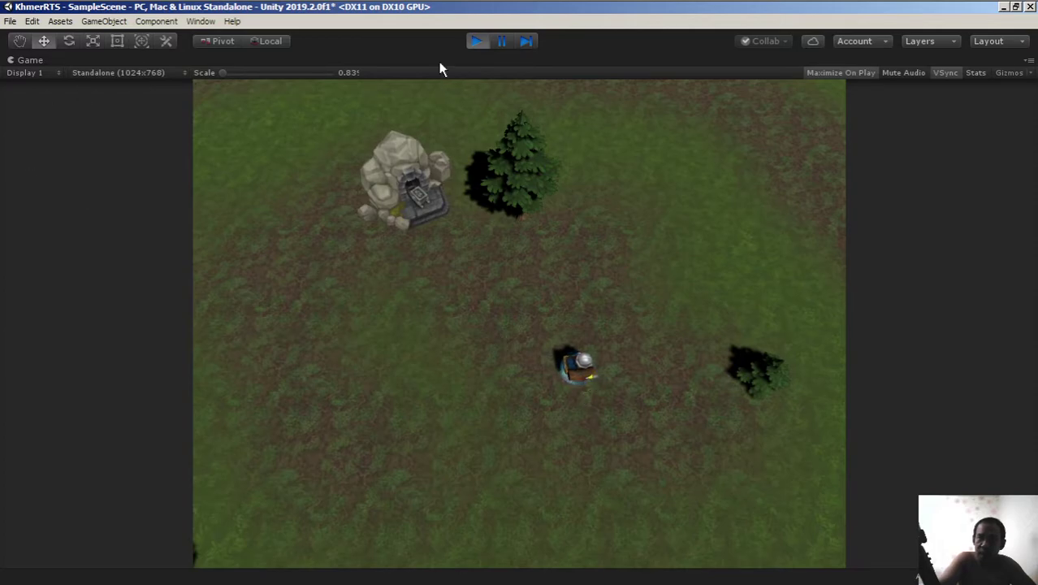
click(477, 41)
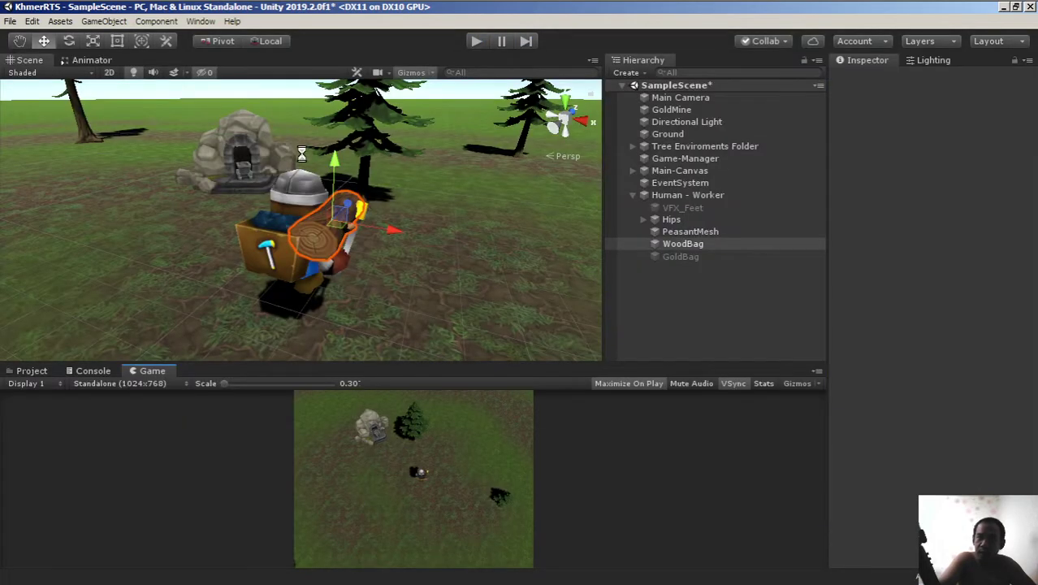
Switch WoodBag off and GoldBag on, and preview the gold bag in a maximized Game view.
right_drag(349, 186, 383, 251)
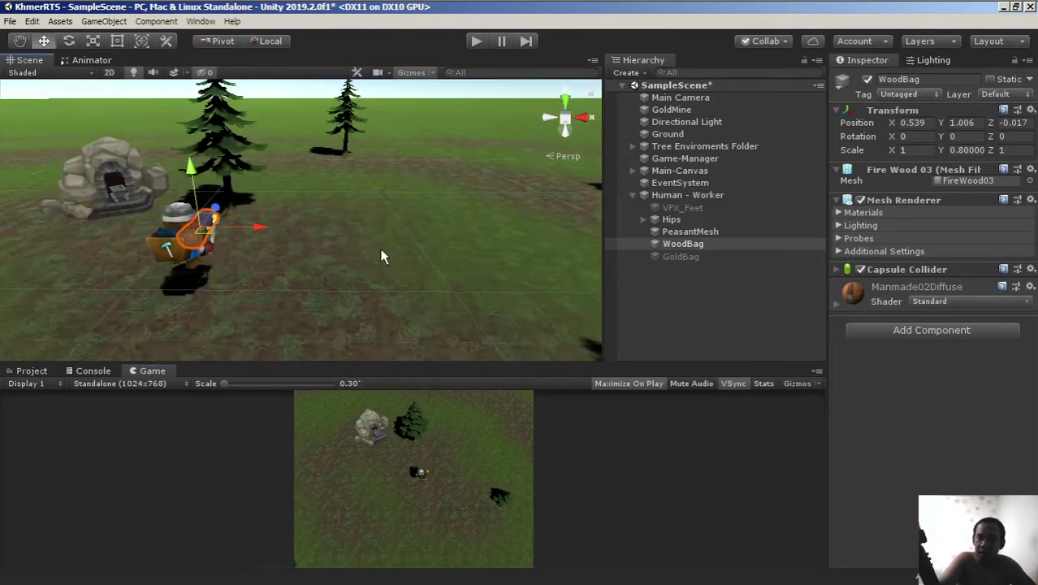
click(690, 245)
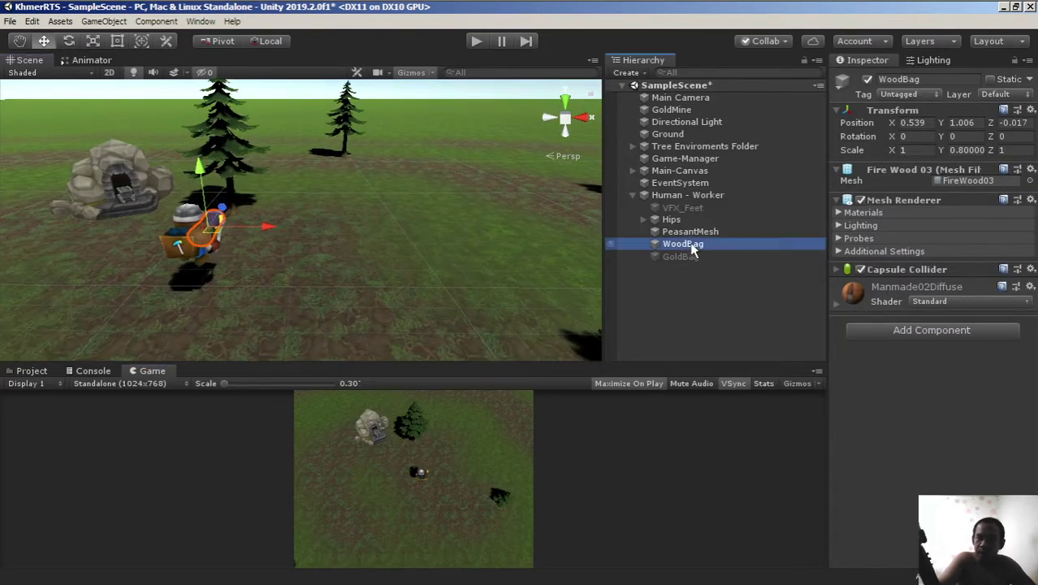
click(867, 79)
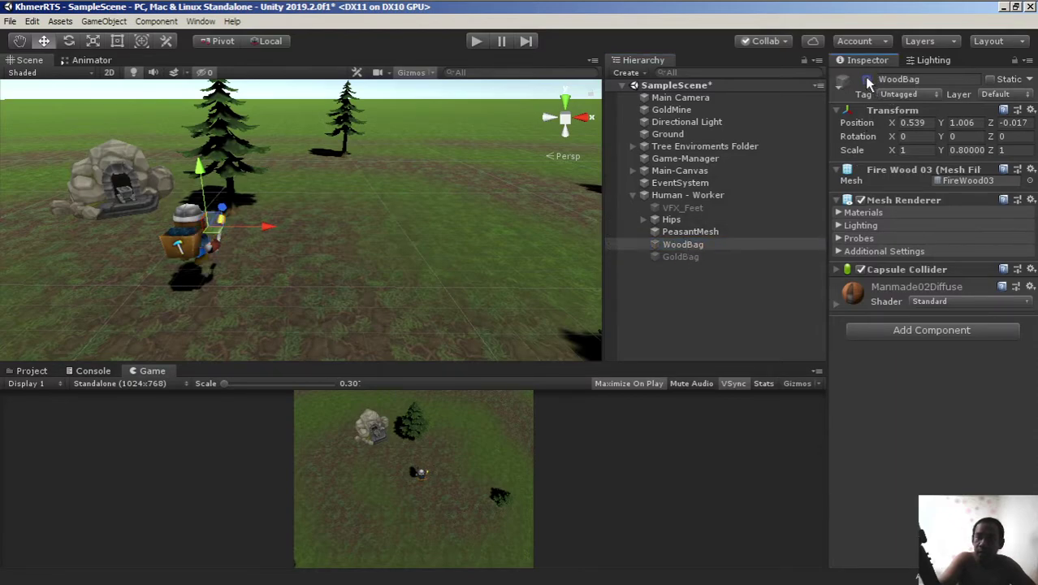
click(867, 80)
click(867, 79)
click(692, 258)
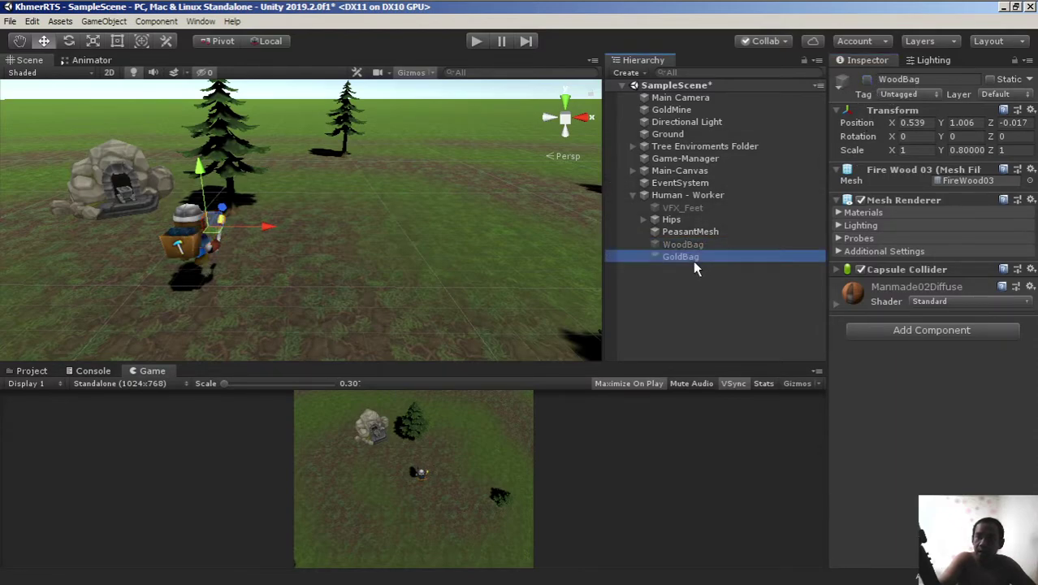
click(866, 79)
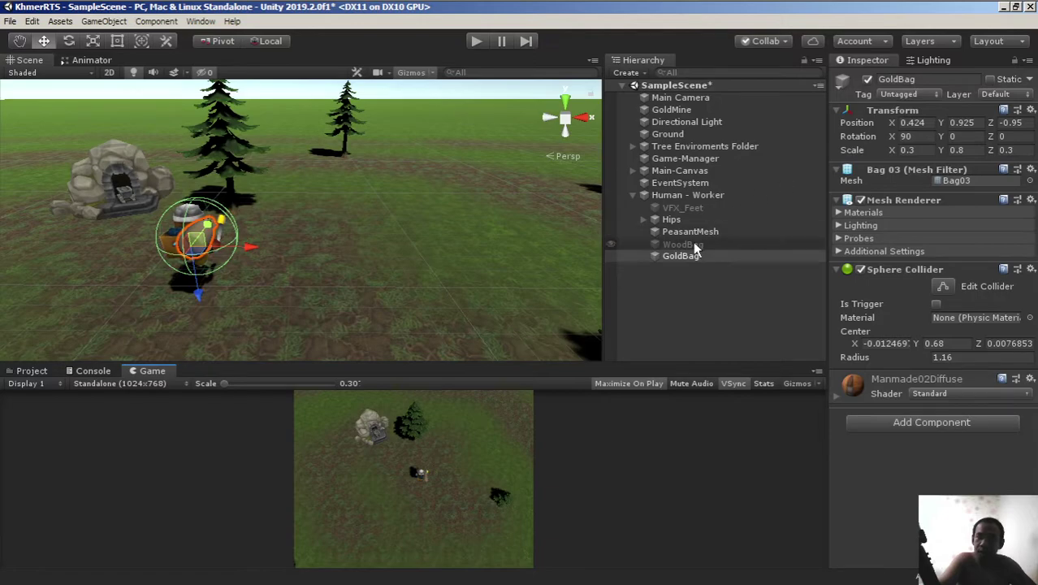
right_click(169, 372)
click(193, 407)
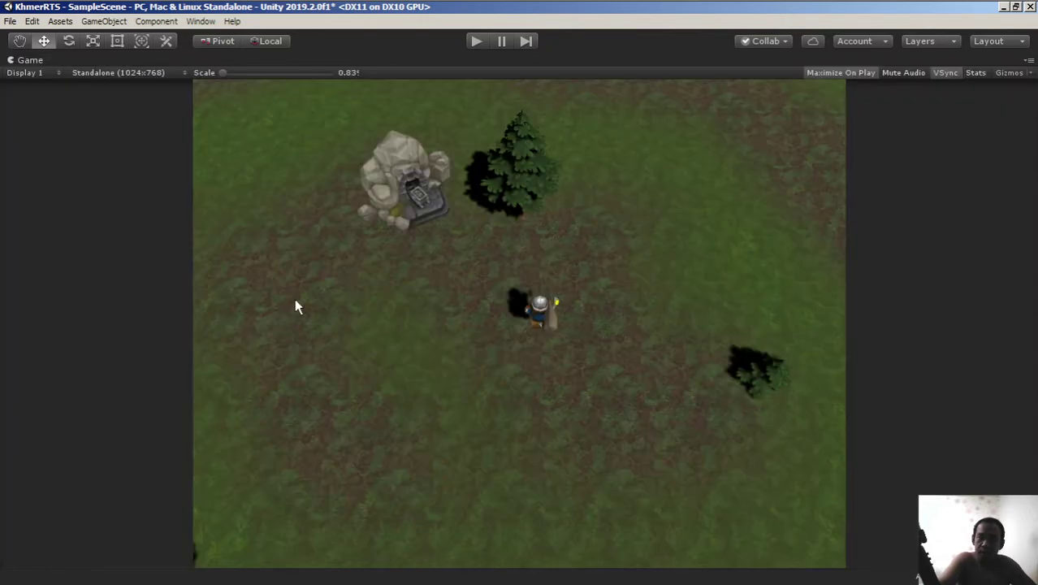
right_click(66, 63)
click(89, 104)
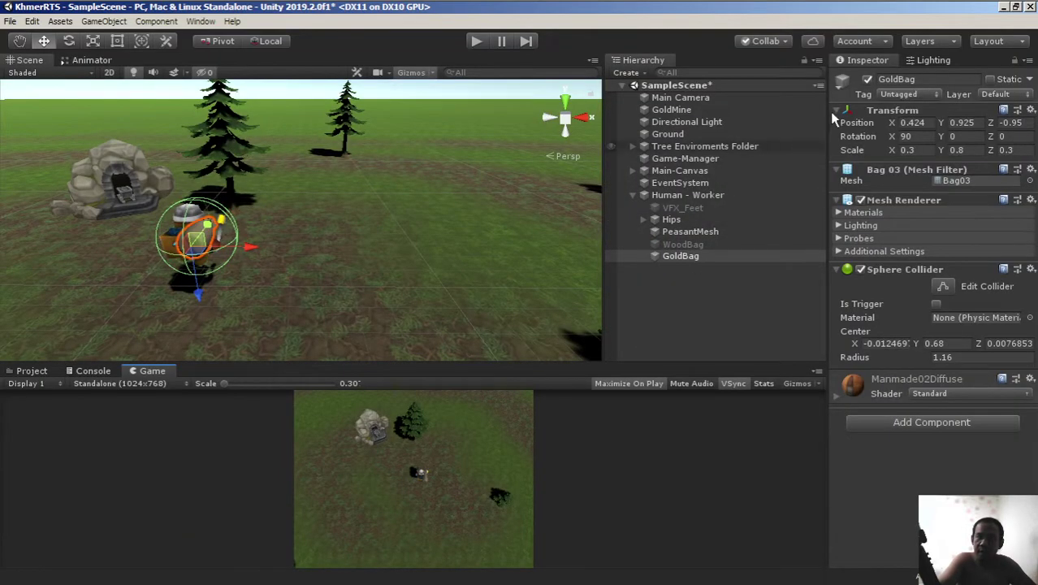
Switch GoldBag off and WoodBag on, and preview the log in a maximized Game view.
click(868, 80)
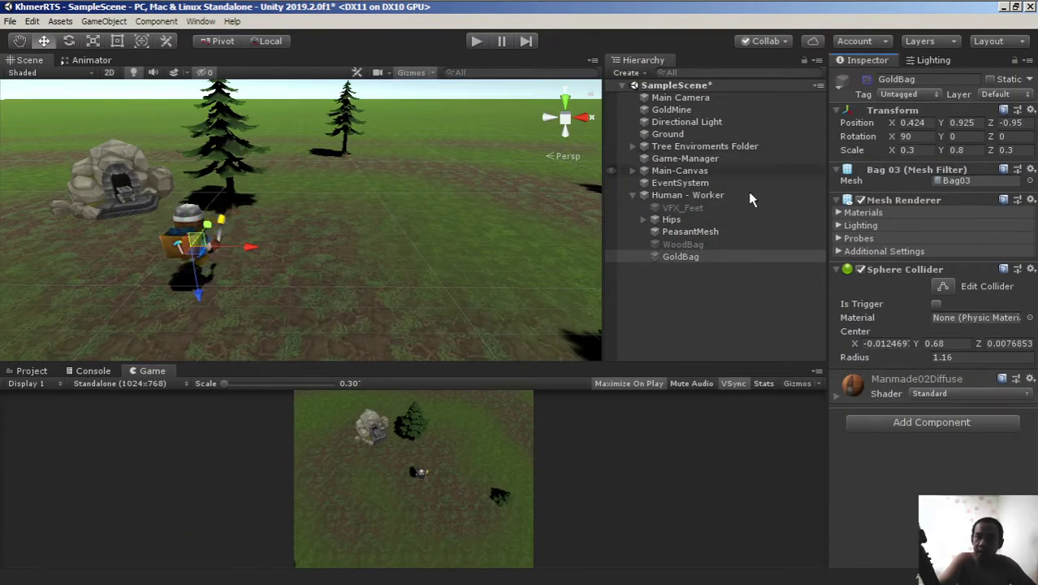
click(697, 245)
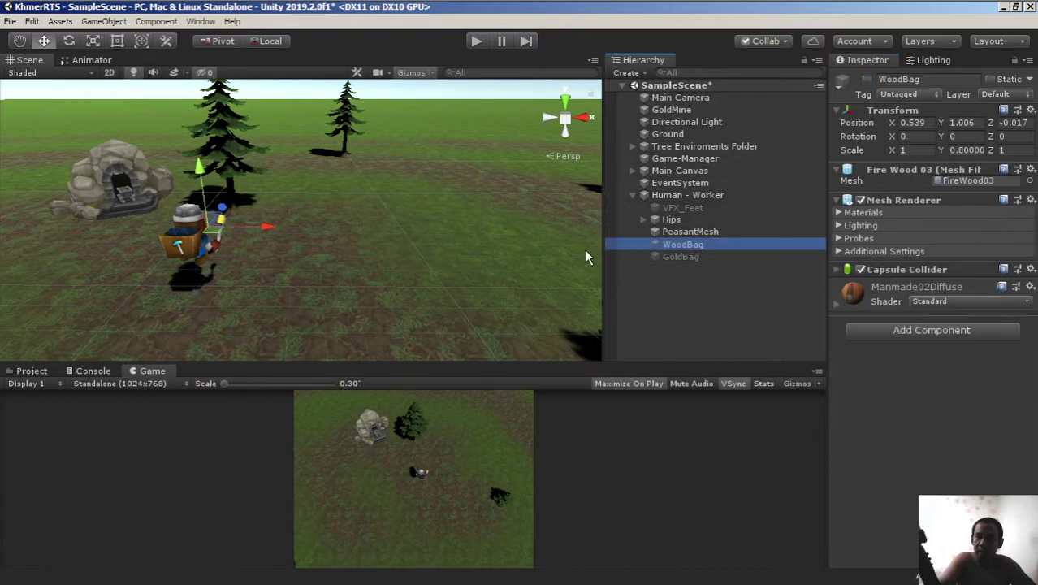
click(867, 79)
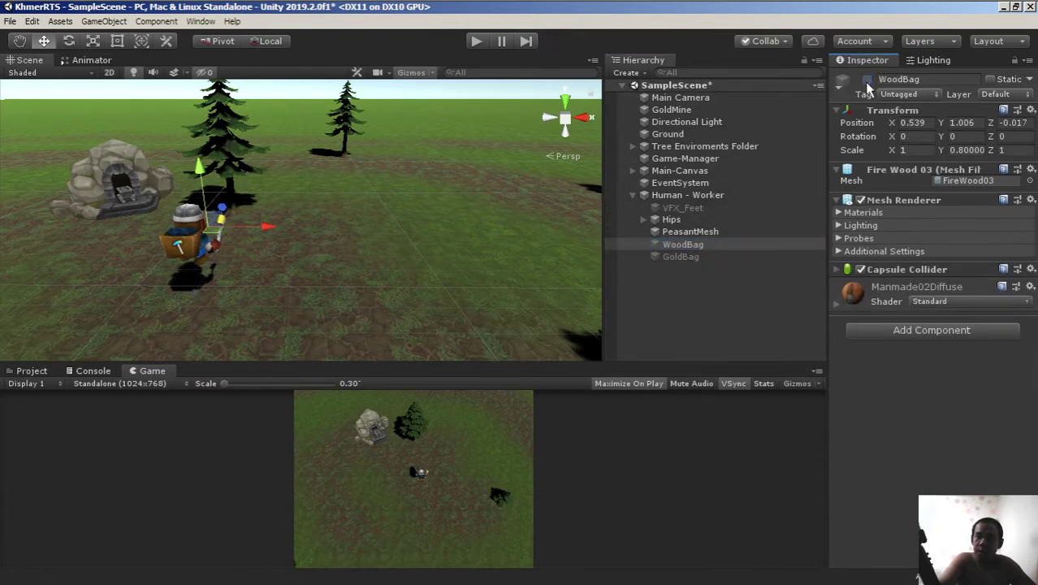
click(867, 79)
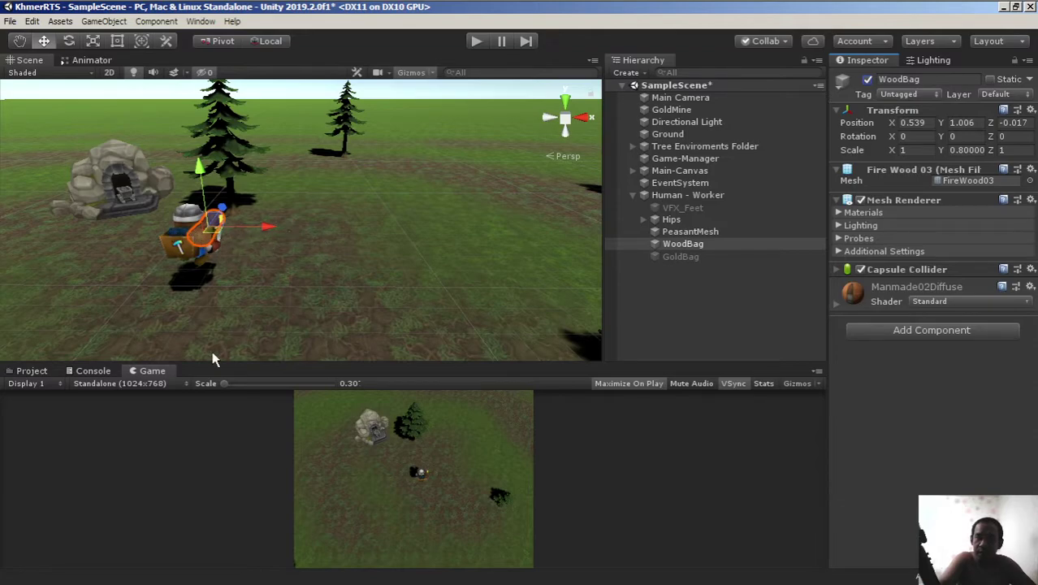
right_click(160, 375)
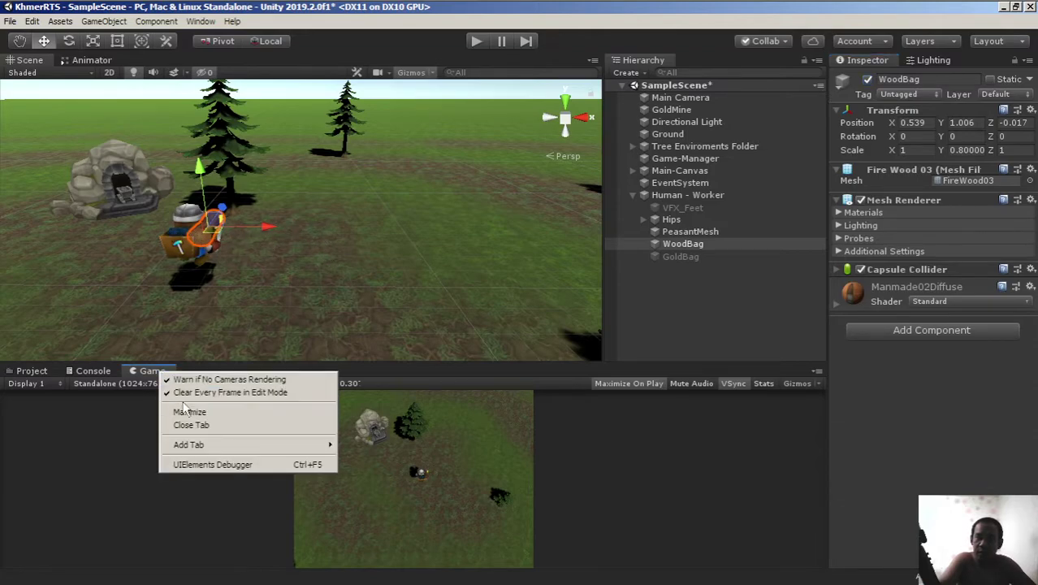
click(244, 409)
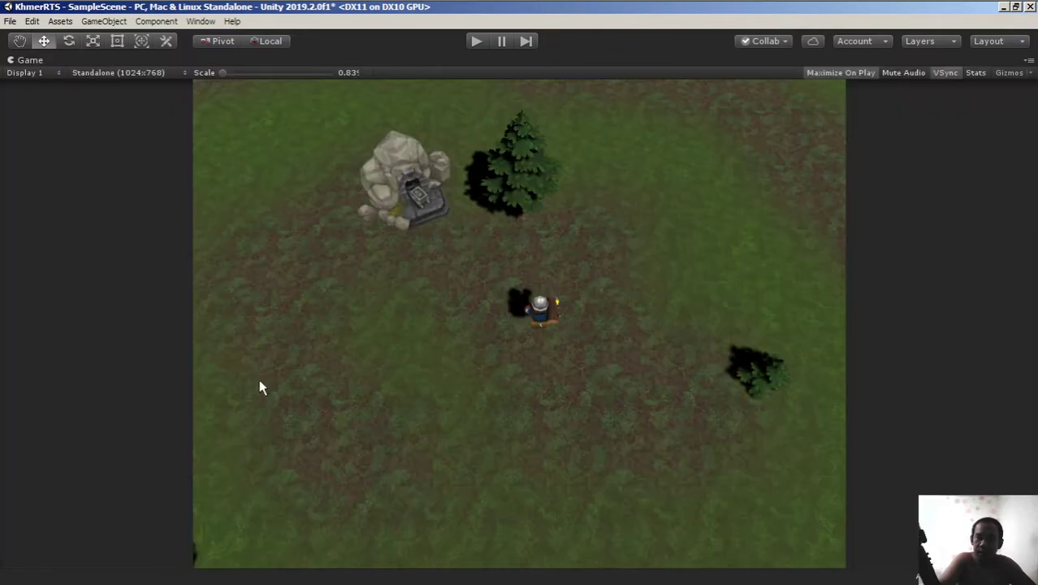
right_click(49, 58)
click(77, 99)
Switch WoodBag off and confirm GoldBag is also off.
click(702, 245)
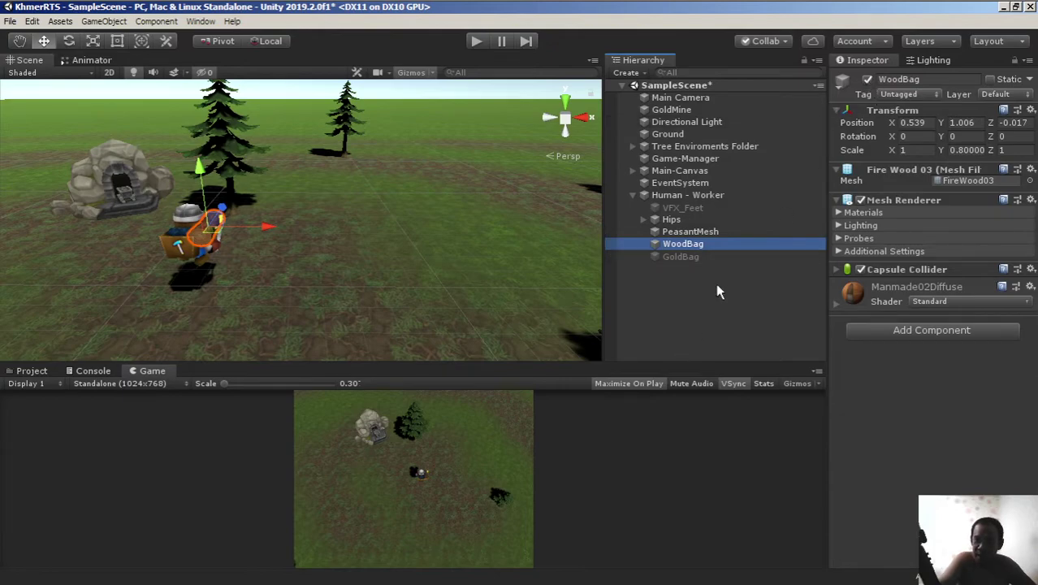
click(867, 80)
click(866, 80)
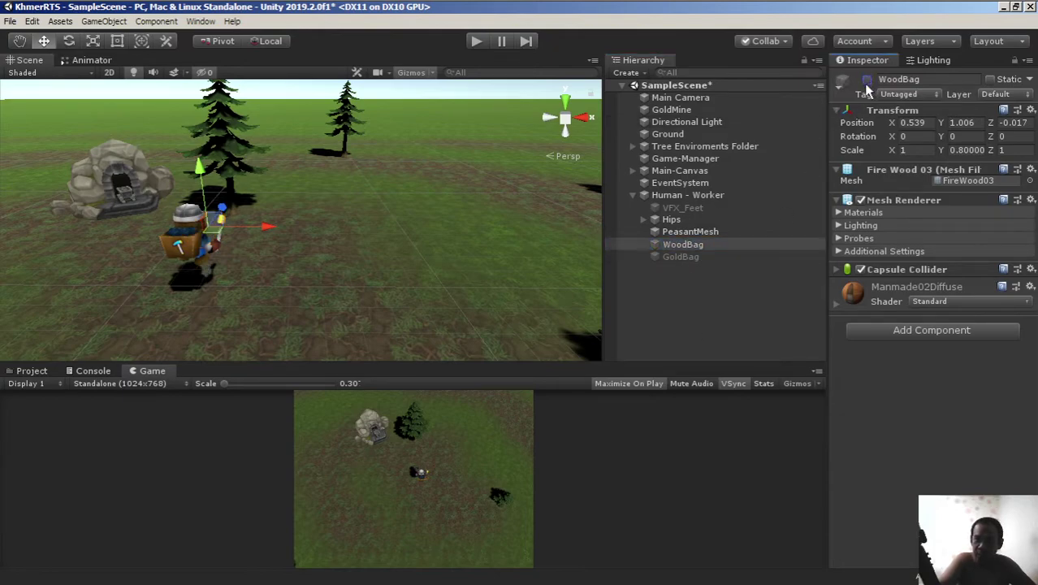
click(697, 245)
click(689, 259)
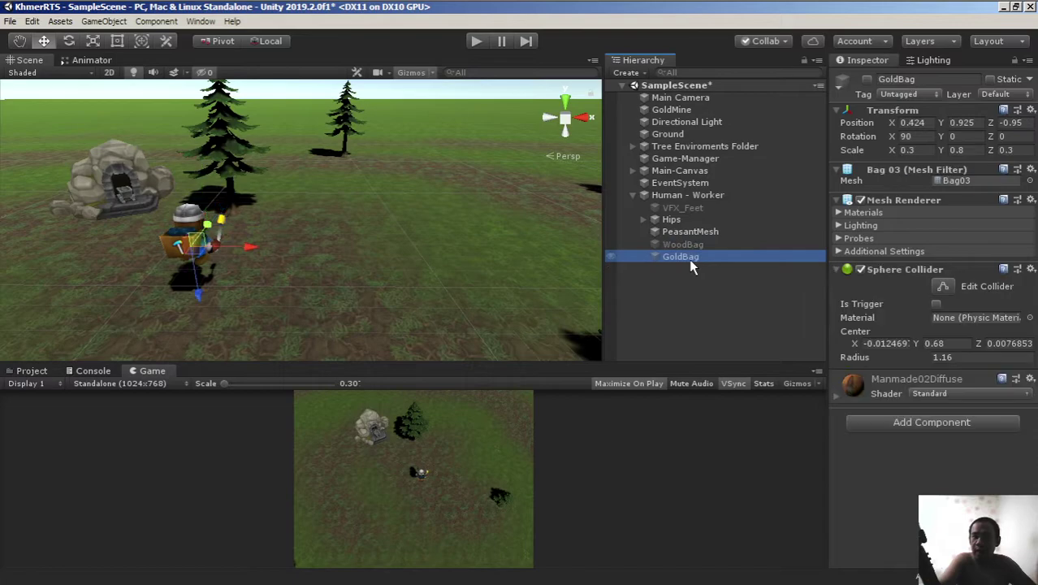
click(686, 245)
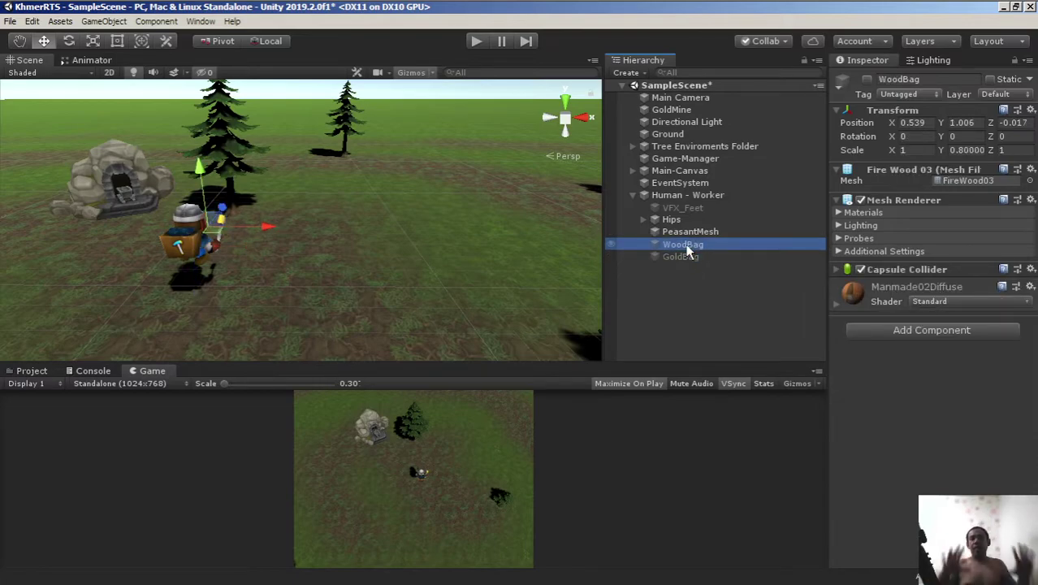